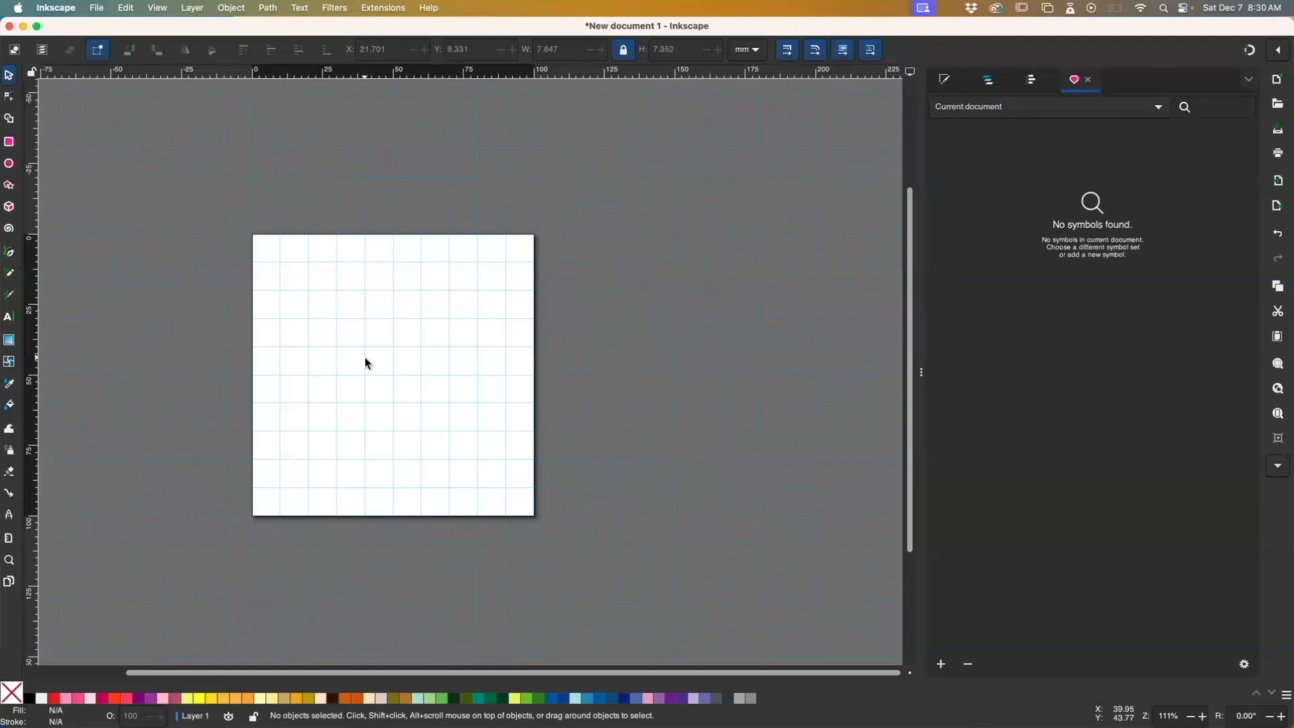
# - Draw an upright rectangle about 10.7 by 30.7 mm in the page's upper middle and give it a black stroke
pyautogui.press('5')
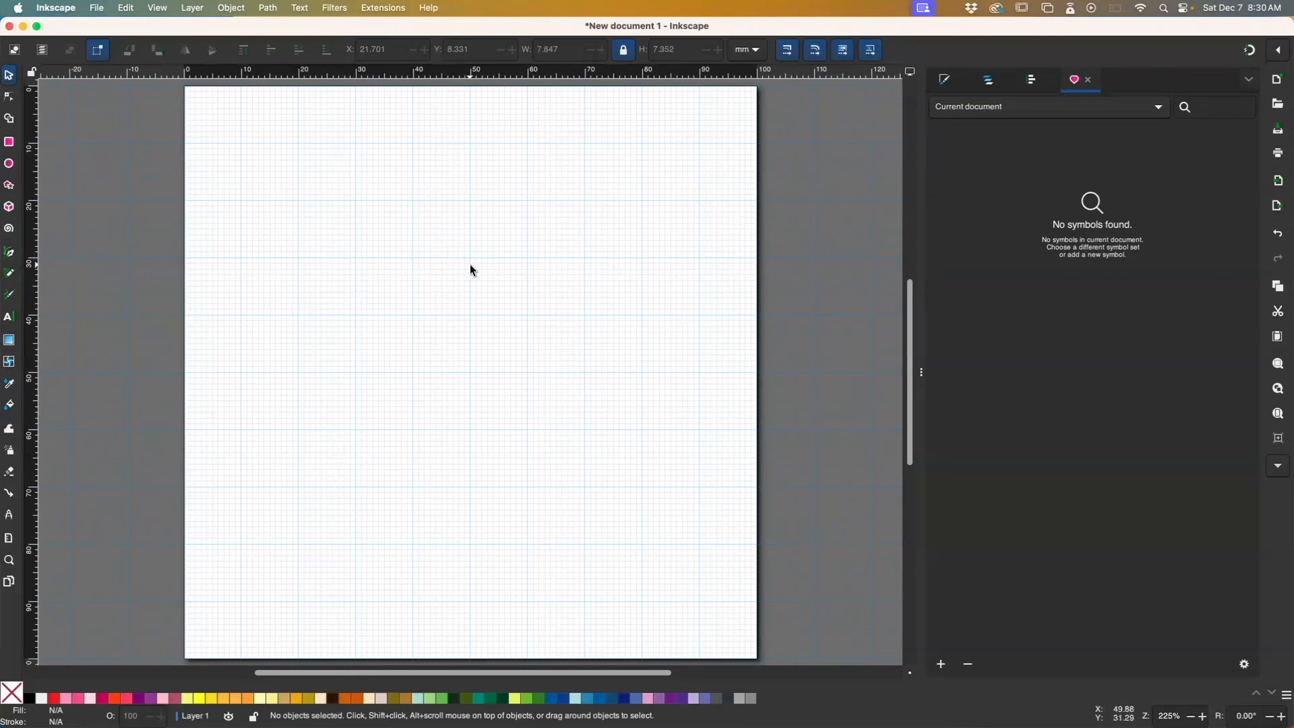
pyautogui.click(9, 142)
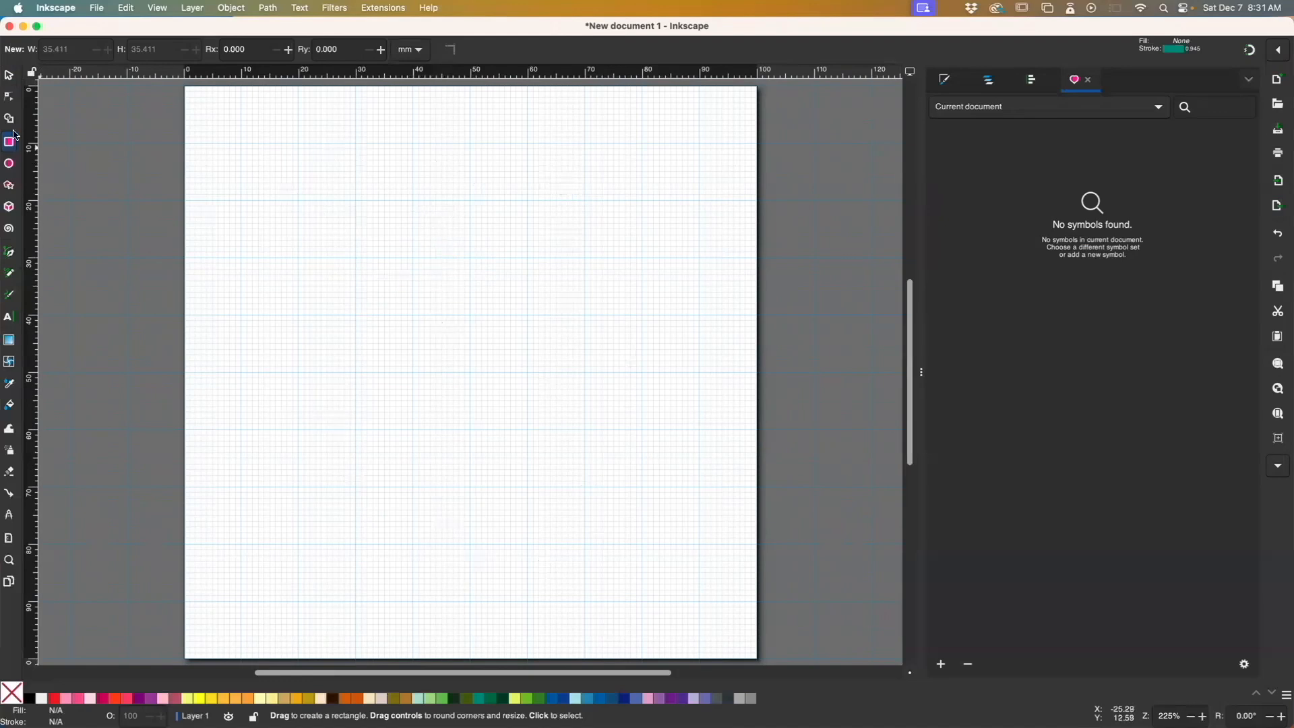
pyautogui.click(10, 77)
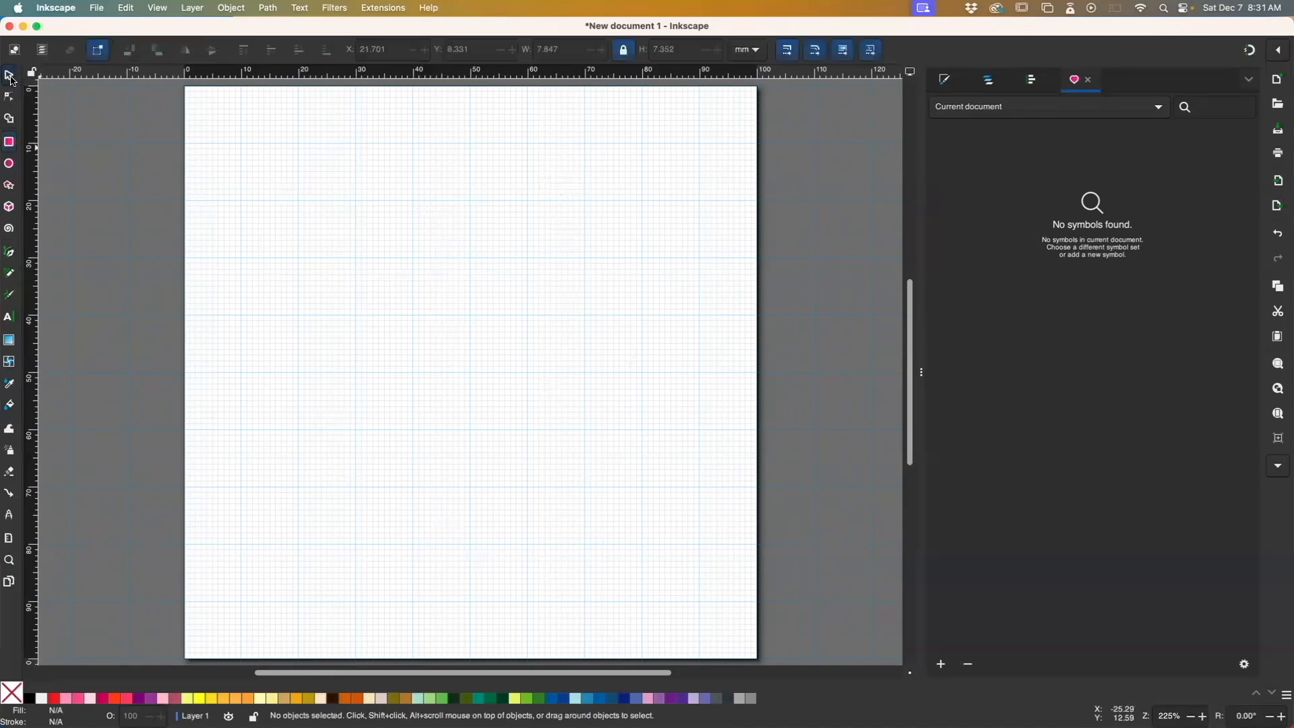
pyautogui.click(9, 142)
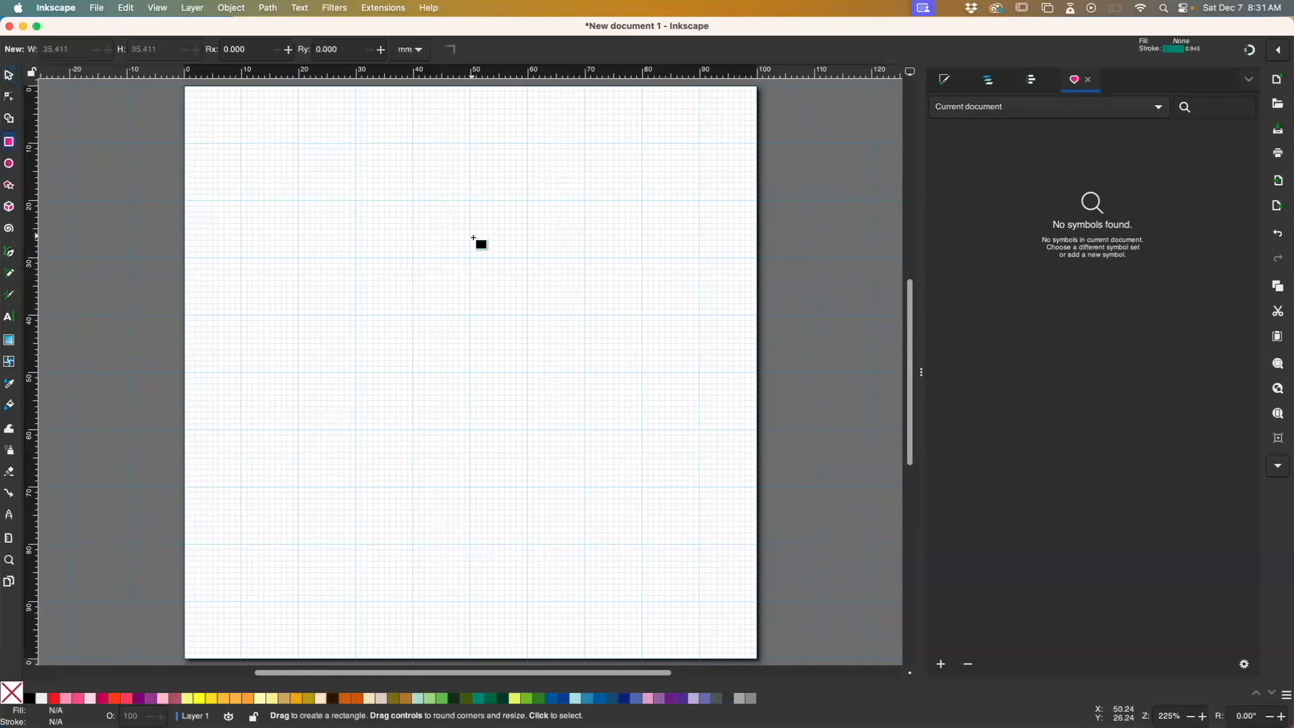
pyautogui.moveTo(412, 199); pyautogui.dragTo(473, 376)
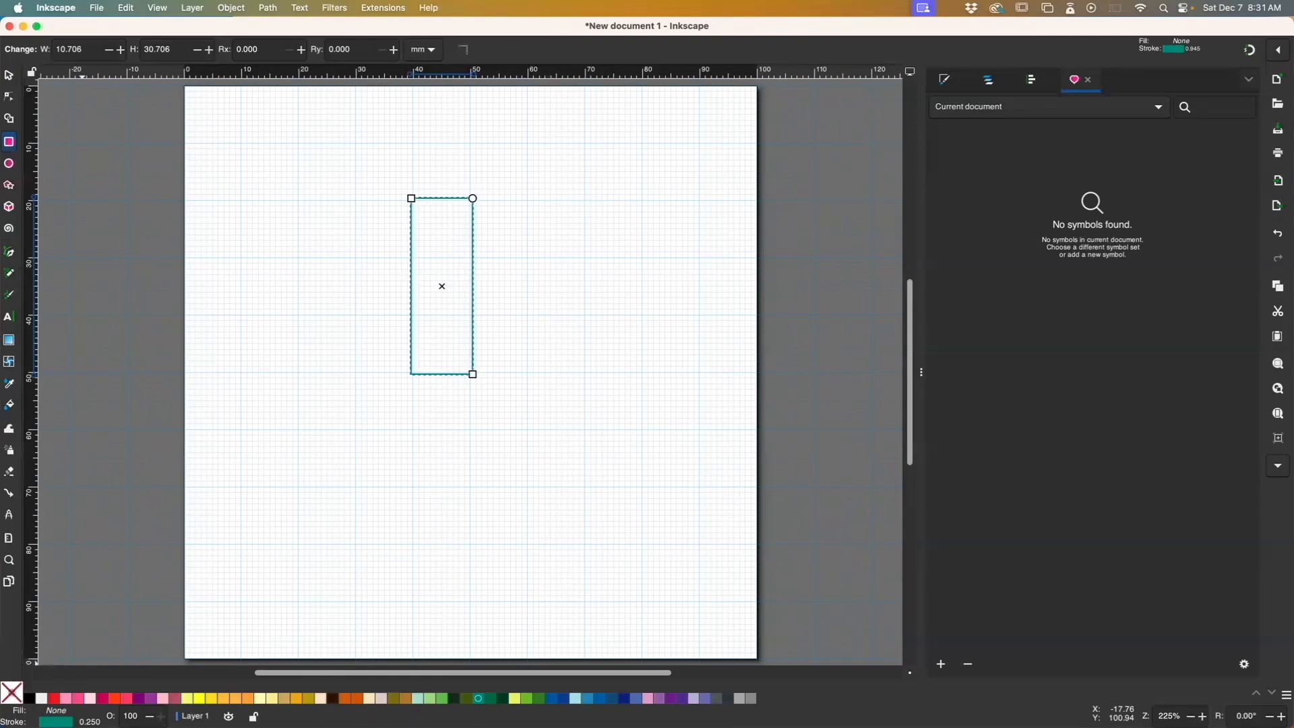
pyautogui.keyDown('shift'); pyautogui.click(31, 701); pyautogui.keyUp('shift')
pyautogui.moveTo(31, 703); pyautogui.dragTo(403, 195)
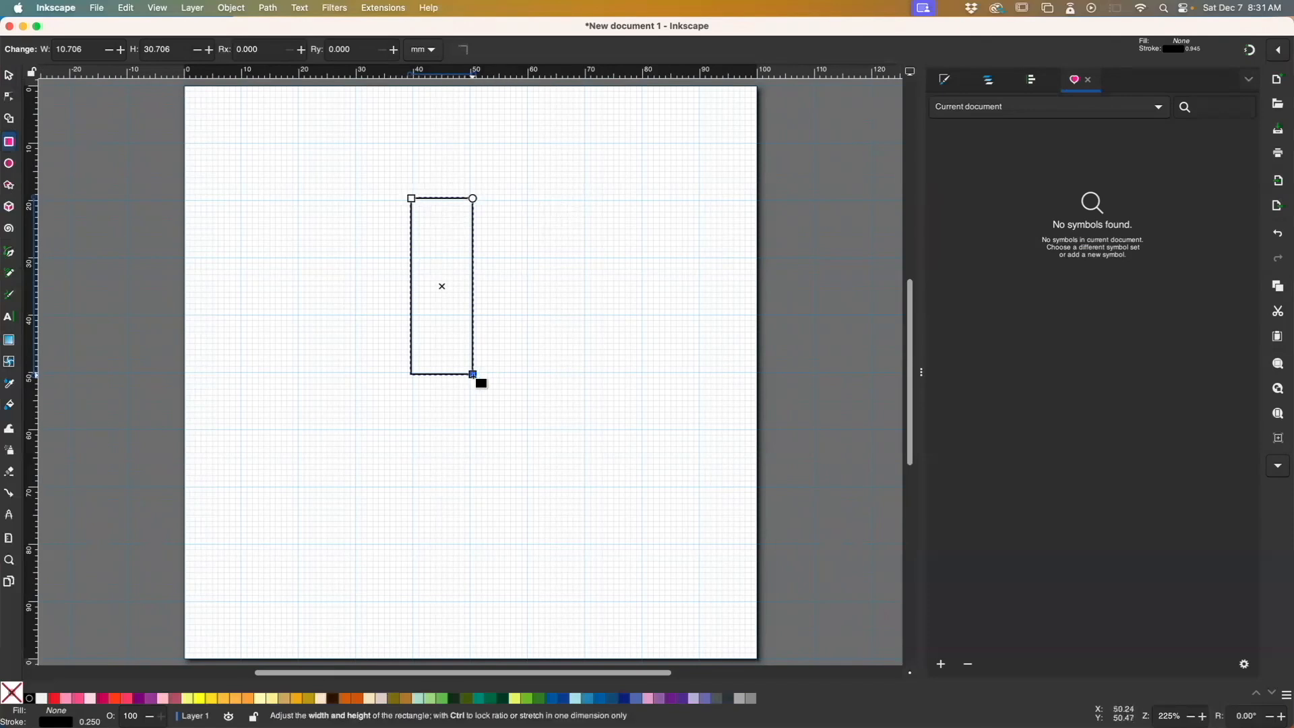
# - Resize the rectangle from its corners to about 7.1 mm wide and 22.8 mm high
pyautogui.moveTo(474, 375)
pyautogui.mouseDown()
pyautogui.moveTo(459, 374)
pyautogui.moveTo(471, 374)
pyautogui.mouseUp()
pyautogui.moveTo(411, 199); pyautogui.dragTo(413, 241)
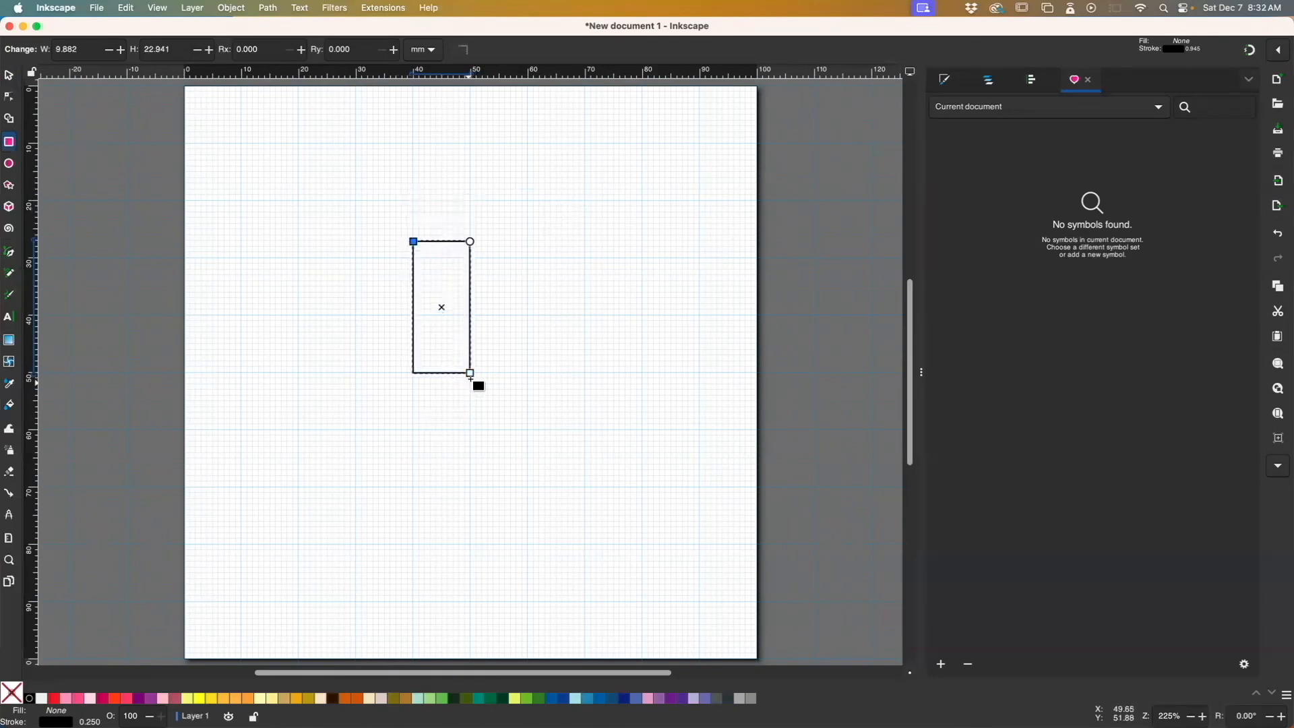
pyautogui.moveTo(471, 374); pyautogui.dragTo(451, 374)
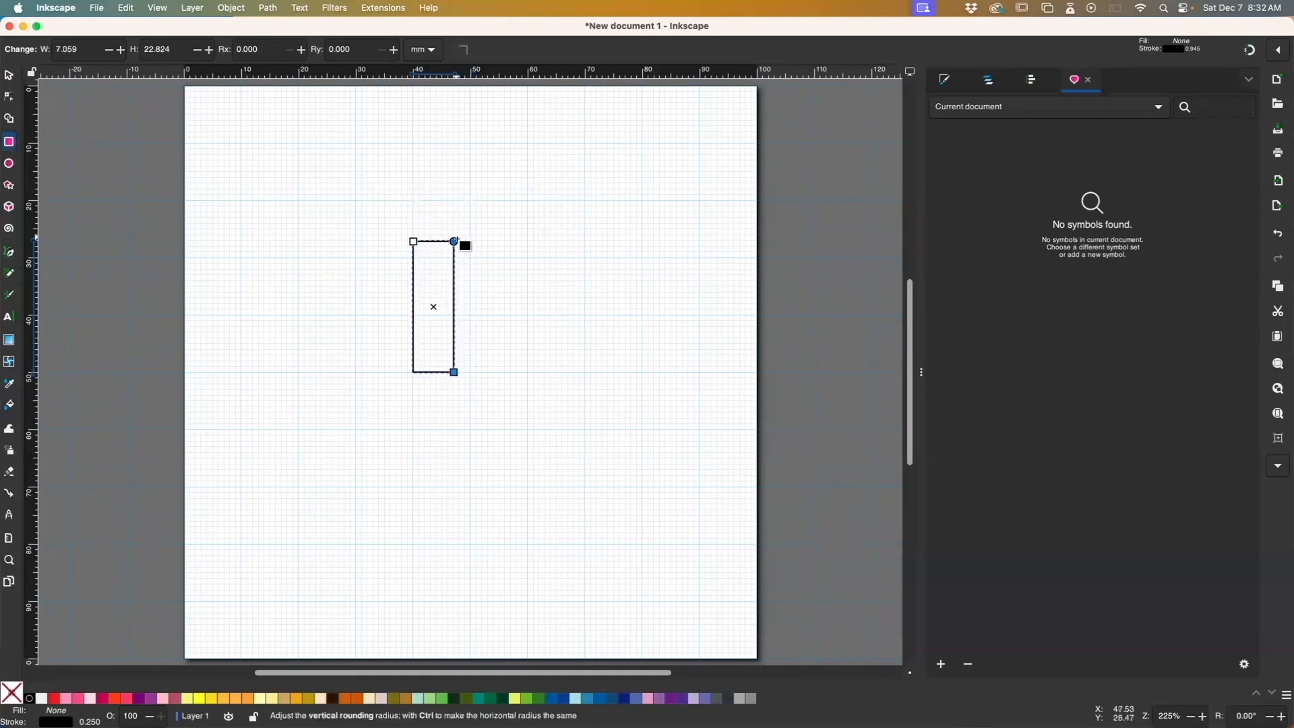
# - Try rounding the rectangle's corners by about 3.5 mm, and restore the square corners
pyautogui.moveTo(454, 241); pyautogui.dragTo(452, 271)
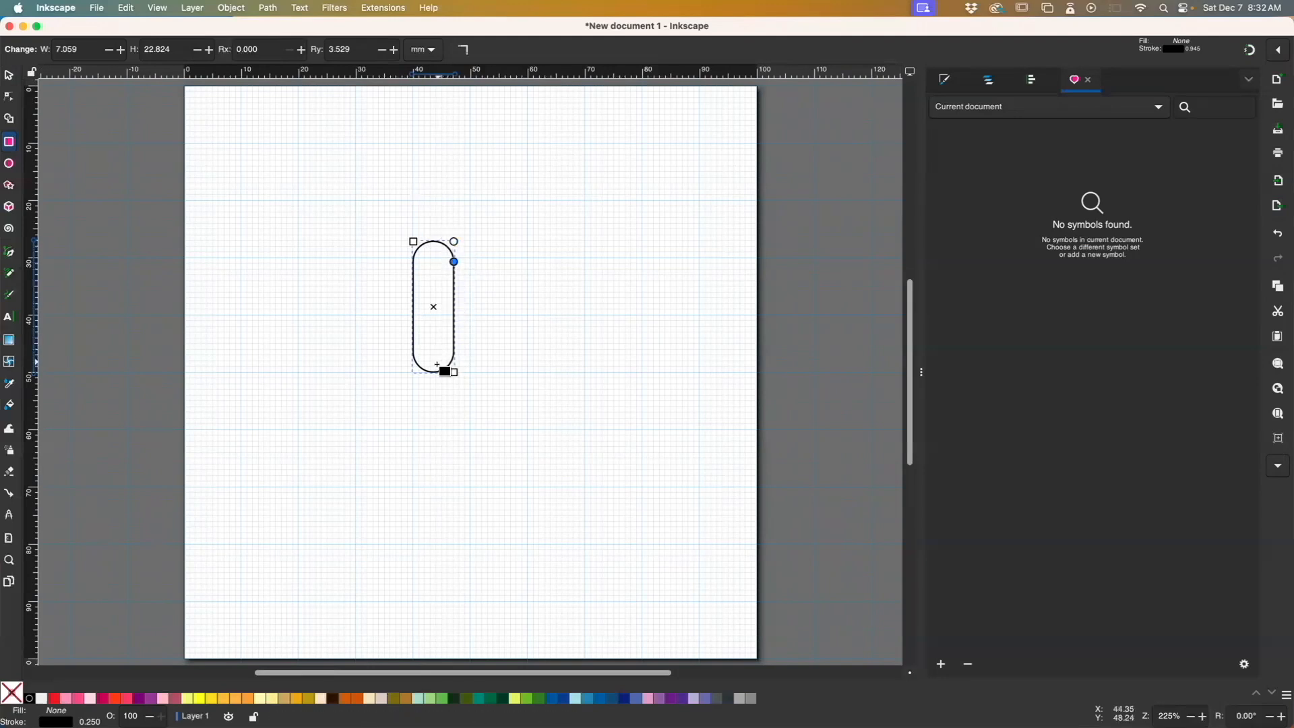
pyautogui.moveTo(450, 254); pyautogui.dragTo(461, 233)
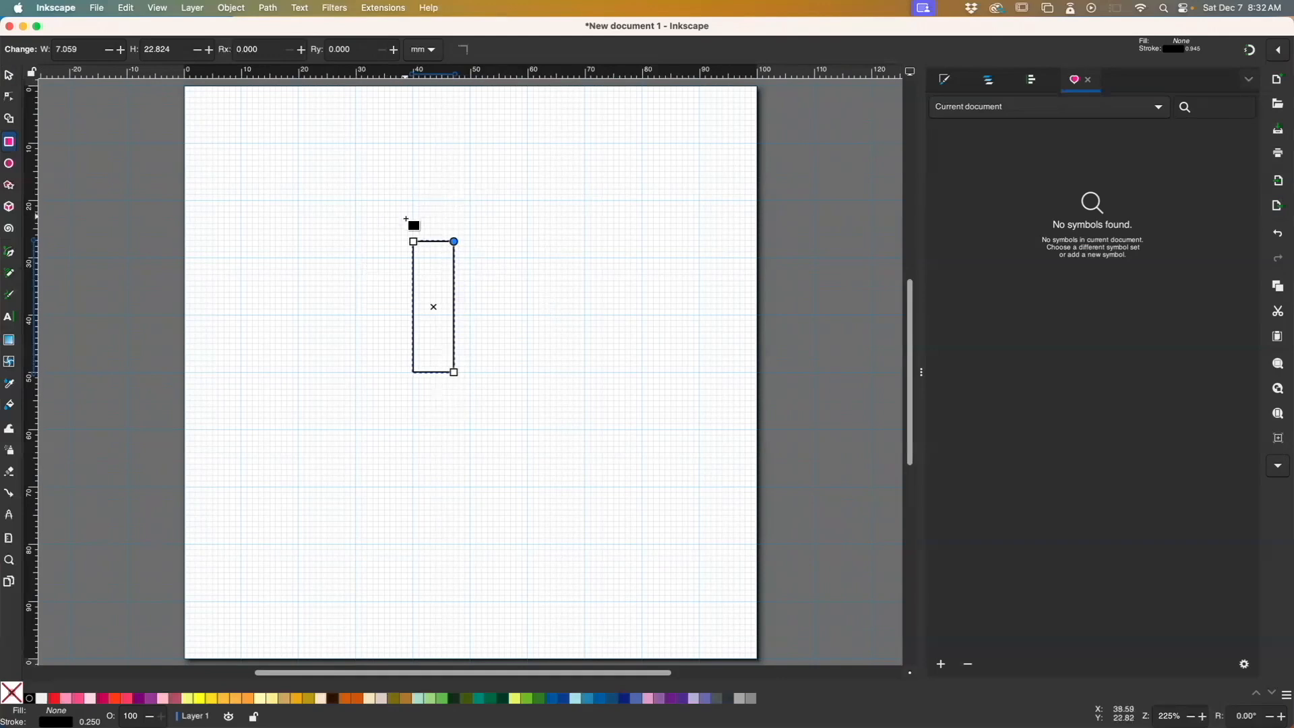
# - Convert the rectangle from a shape object to an editable path
pyautogui.click(233, 8)
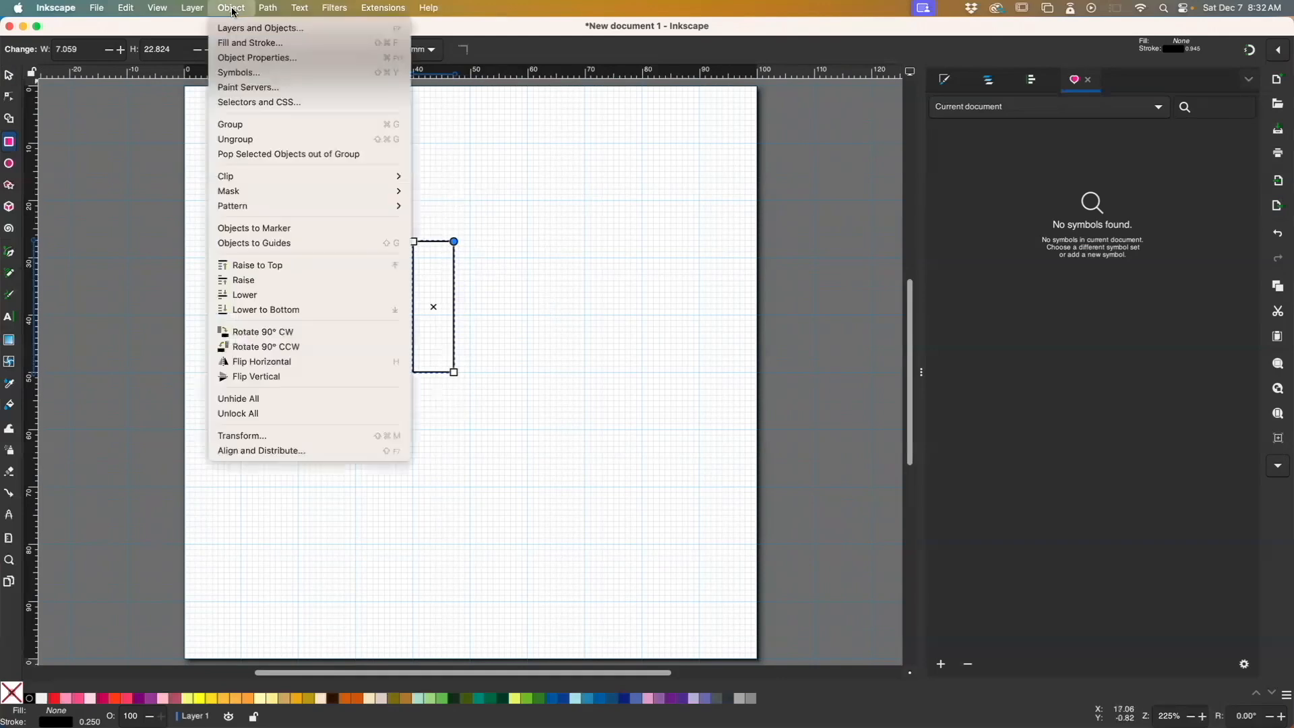
pyautogui.moveTo(268, 10)
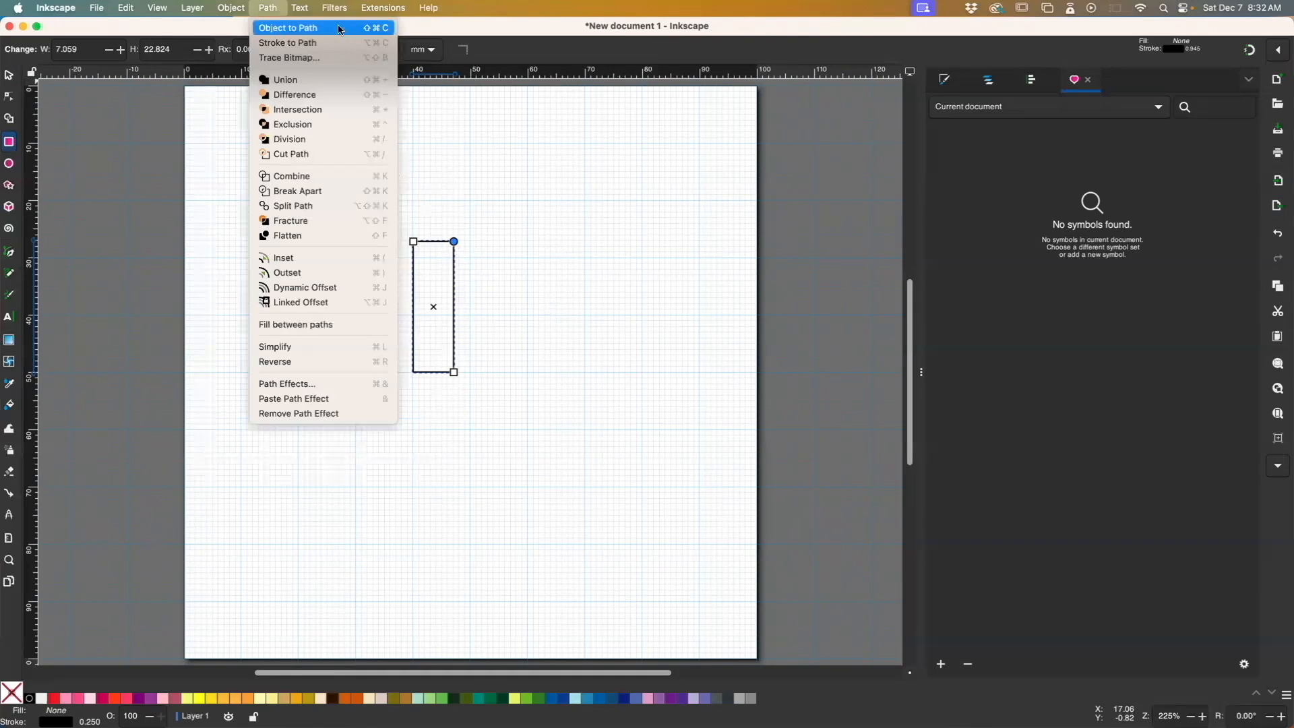
pyautogui.click(384, 31)
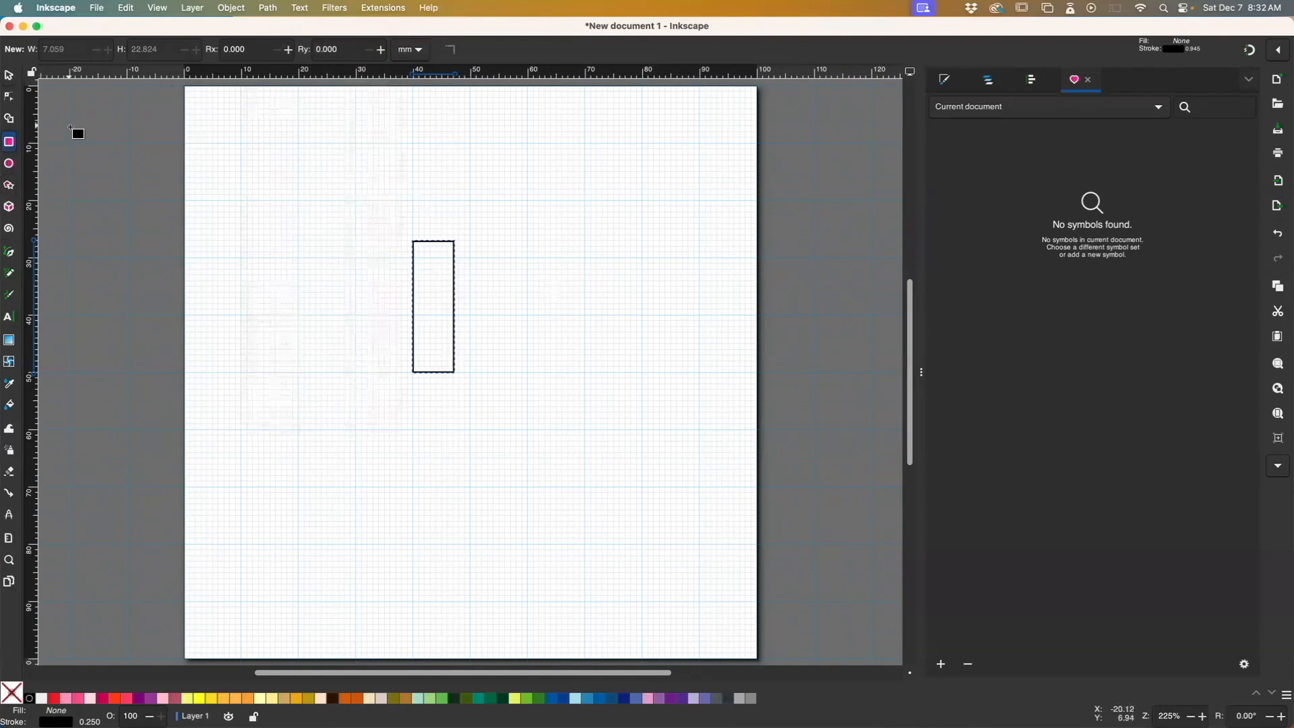
# - Delete the short top and bottom segments between the path's nodes, keeping only the two vertical sides
pyautogui.click(12, 97)
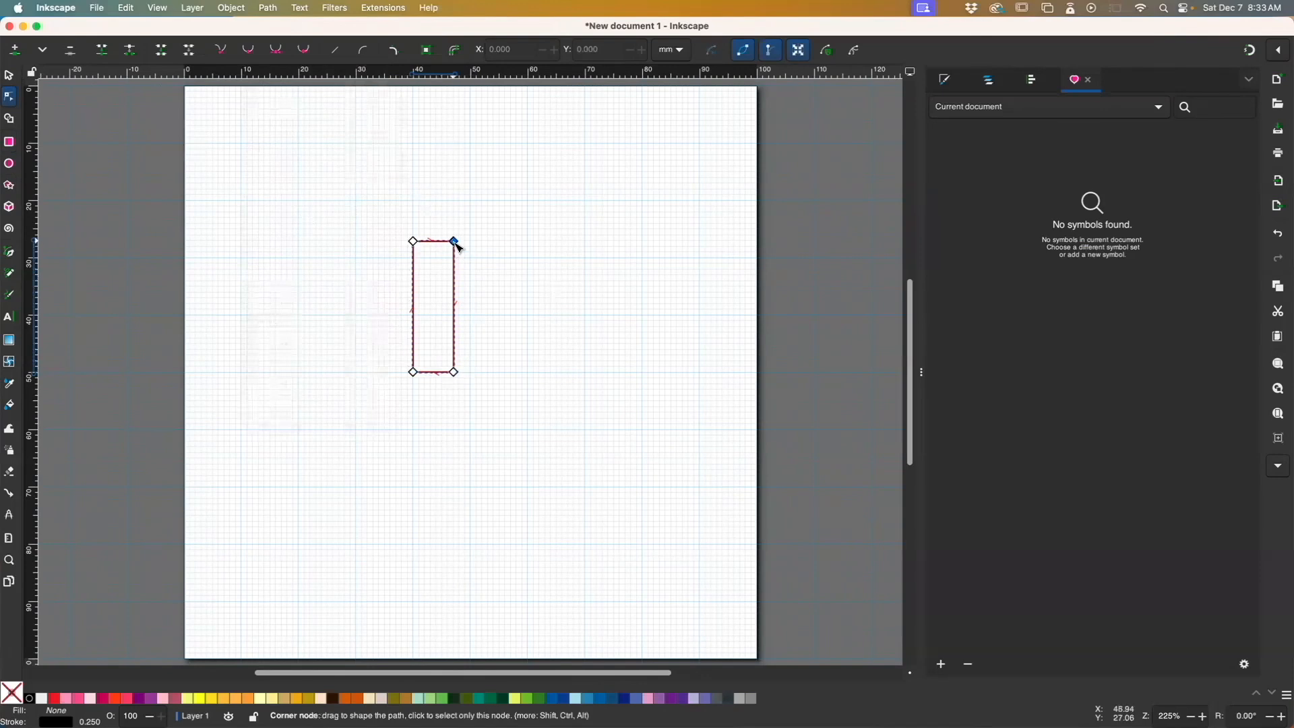
pyautogui.moveTo(395, 226); pyautogui.dragTo(485, 254)
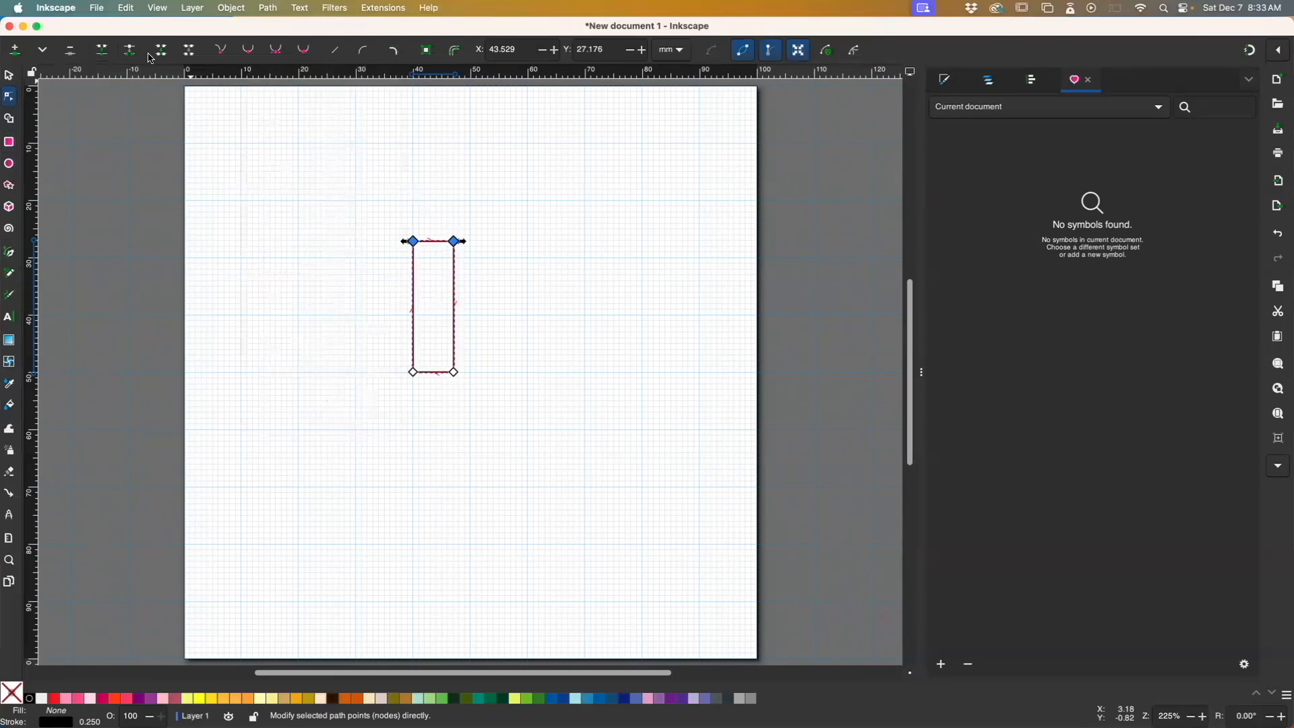
pyautogui.click(192, 51)
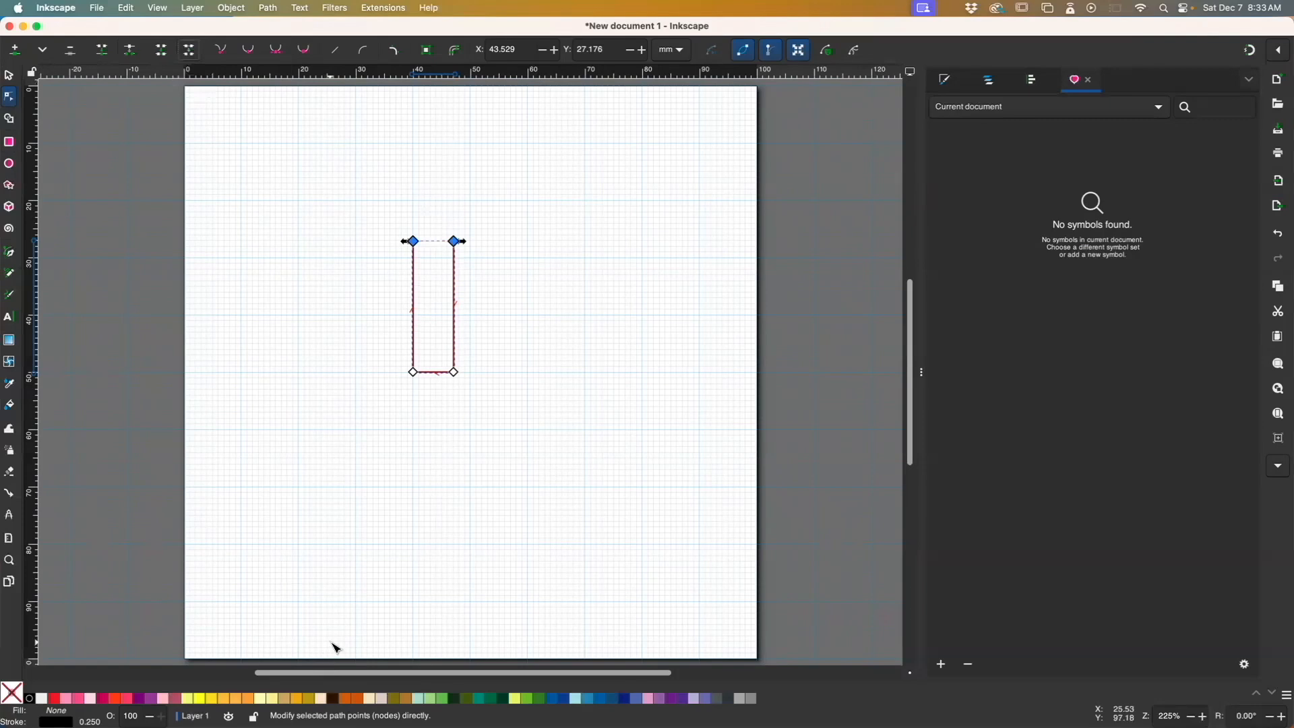
pyautogui.moveTo(381, 356); pyautogui.dragTo(479, 396)
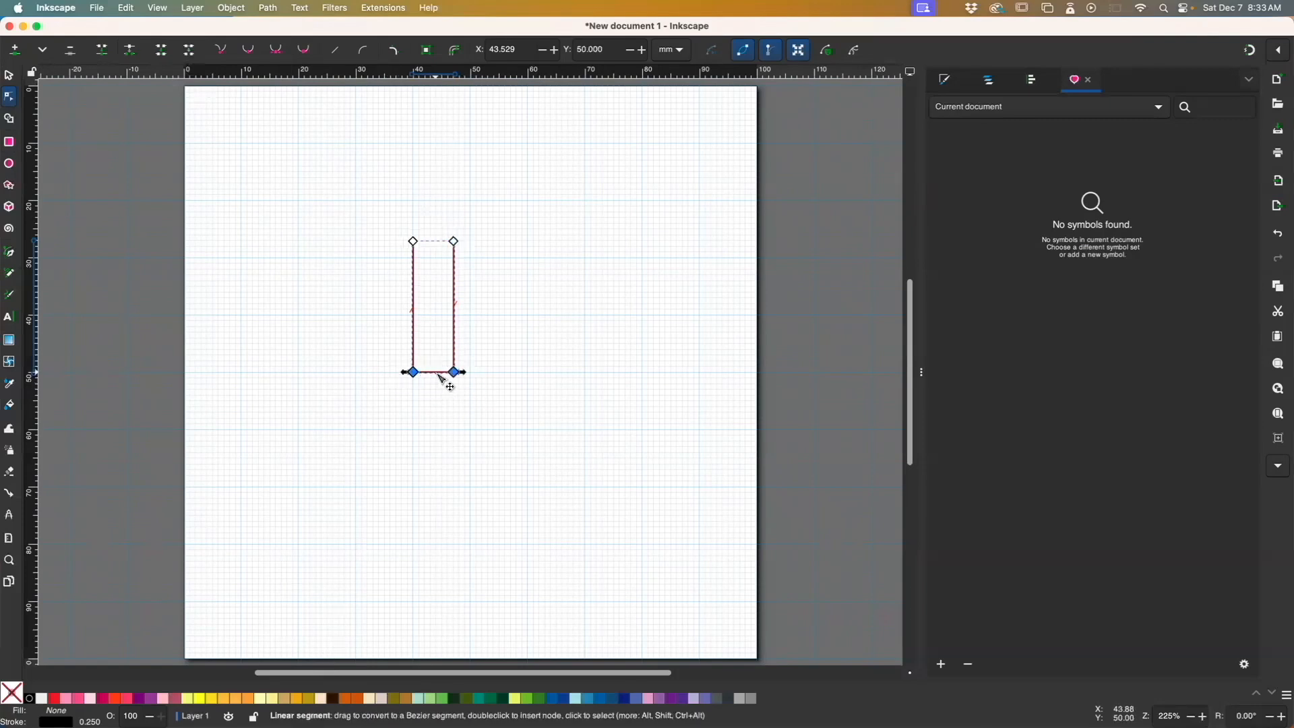
pyautogui.click(190, 50)
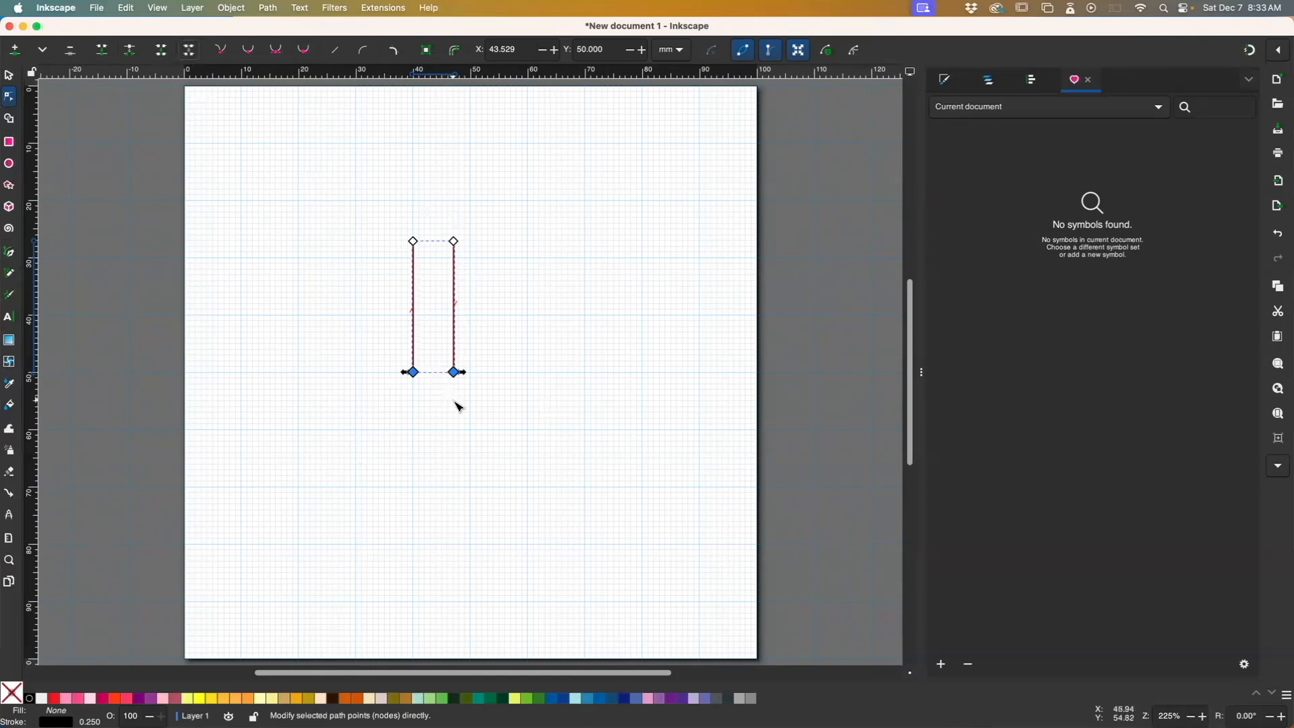
pyautogui.click(510, 357)
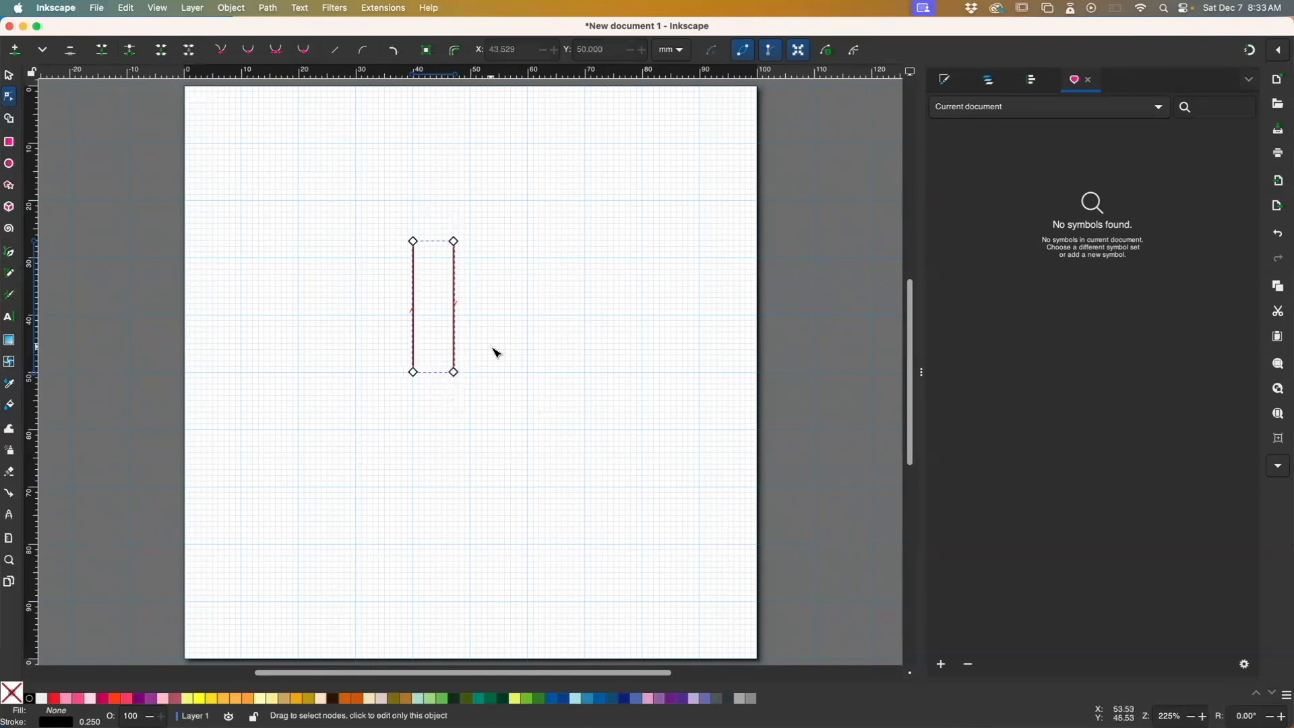
# - Break the remaining path apart into two separate vertical line objects and deselect them
pyautogui.click(8, 75)
pyautogui.click(605, 326)
pyautogui.click(455, 329)
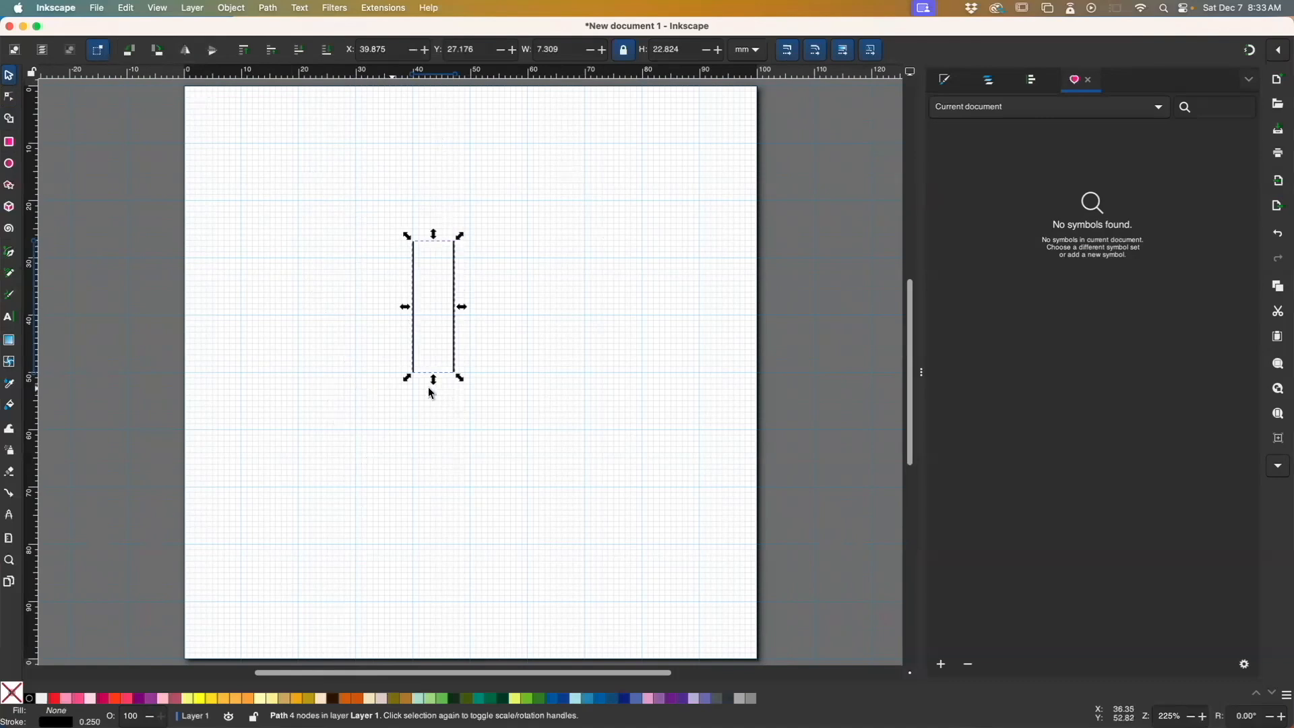
pyautogui.click(260, 8)
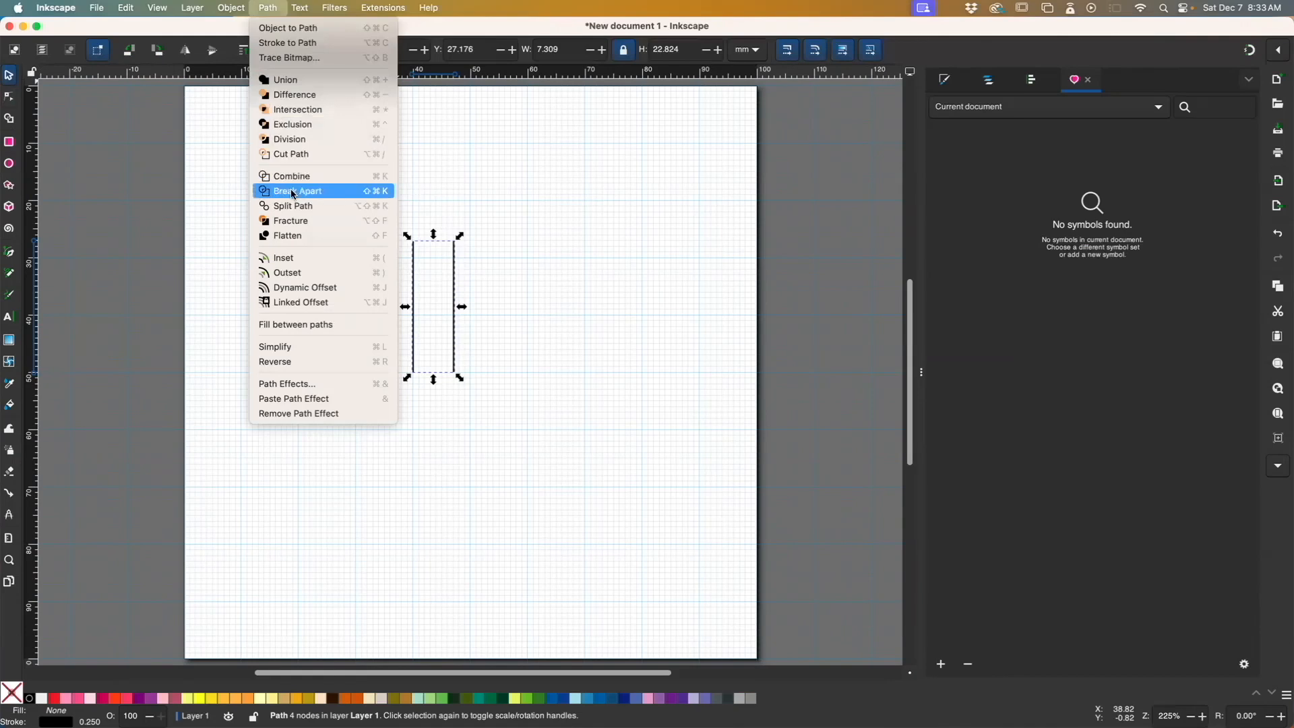
pyautogui.click(297, 192)
pyautogui.moveTo(455, 276); pyautogui.dragTo(455, 273)
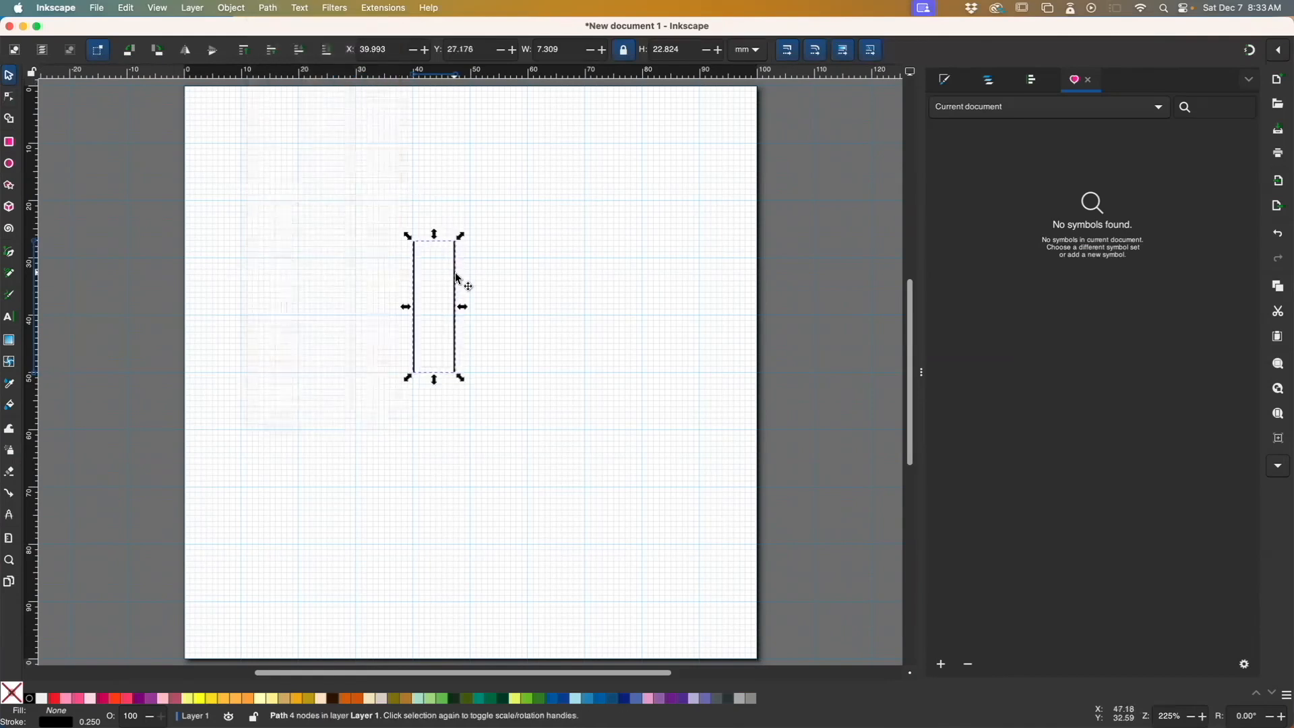
pyautogui.press('alt')
pyautogui.press('ctrl')
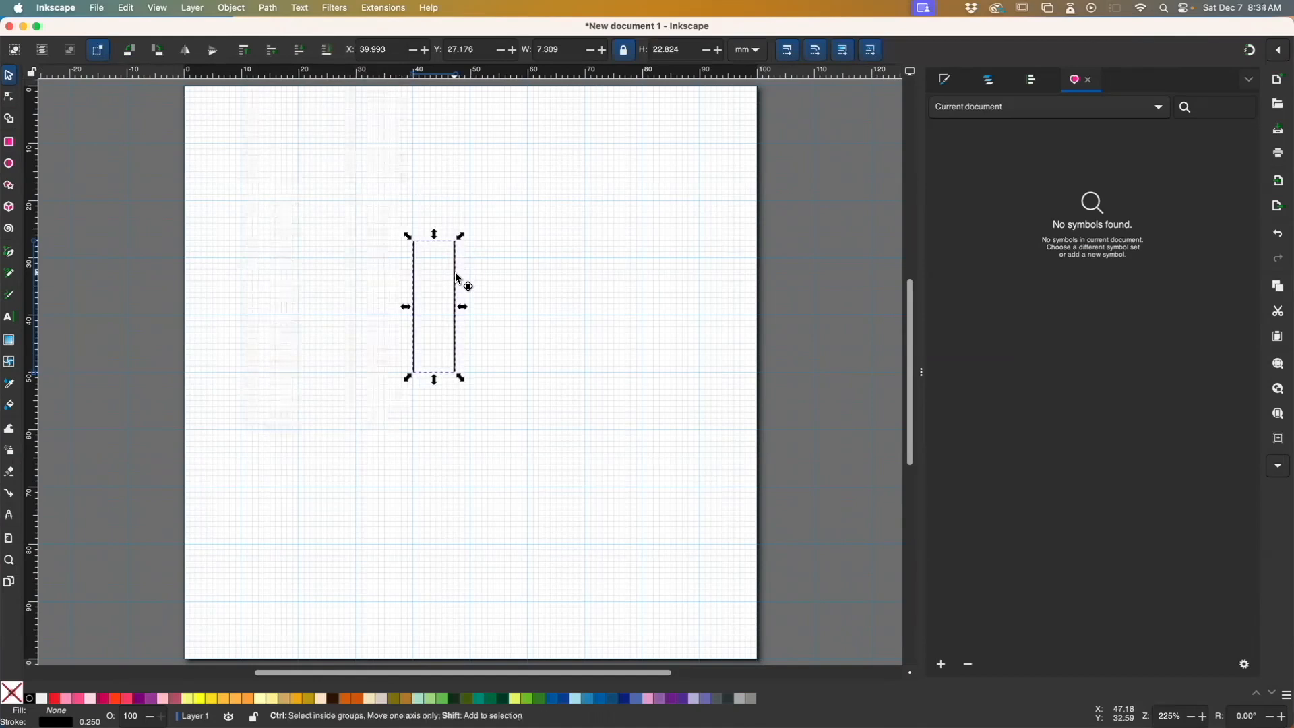
pyautogui.press('super+shift+k')
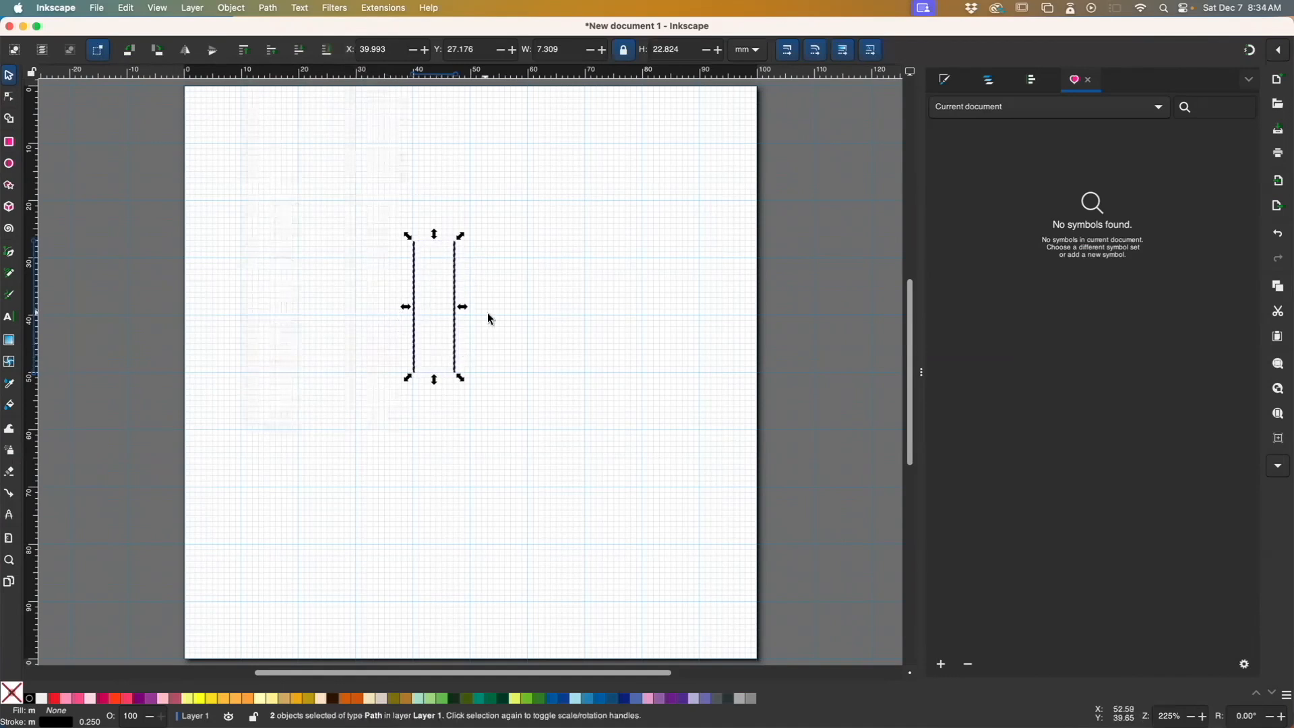
pyautogui.click(552, 289)
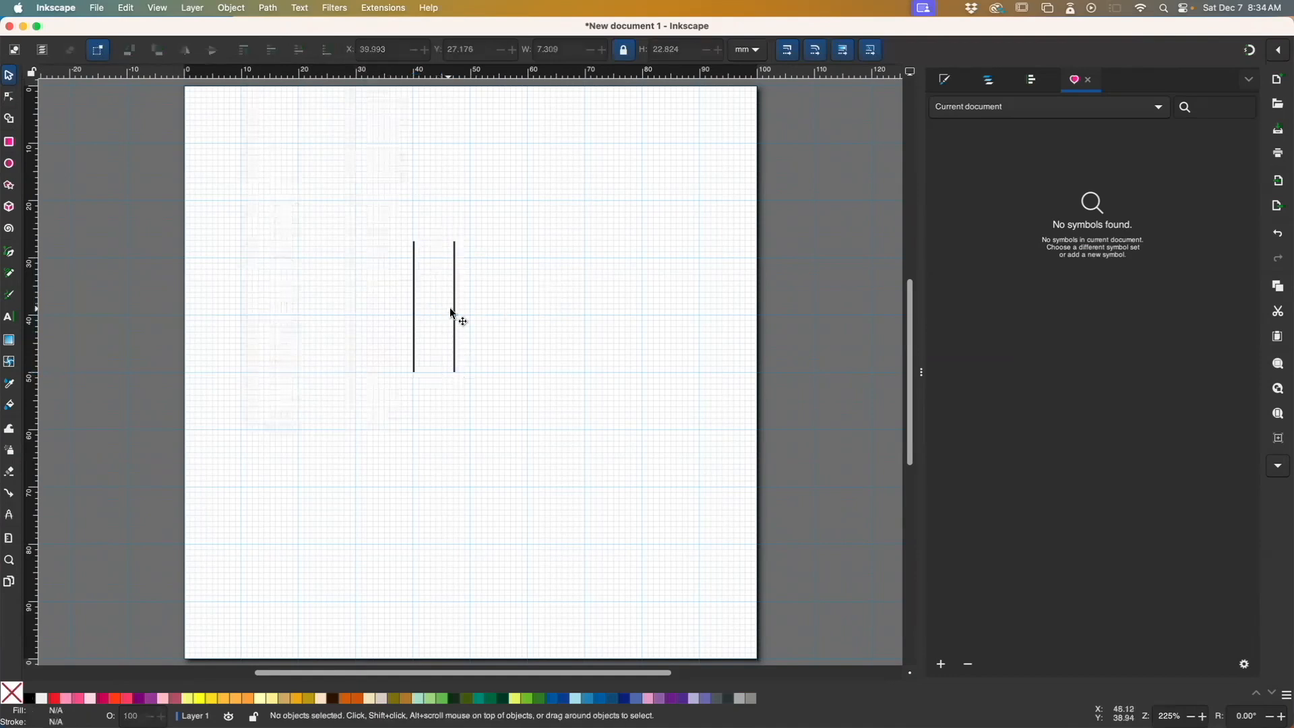
# - Select the right line on its own, and select both lines with their nodes shown to examine their path directions
pyautogui.click(452, 311)
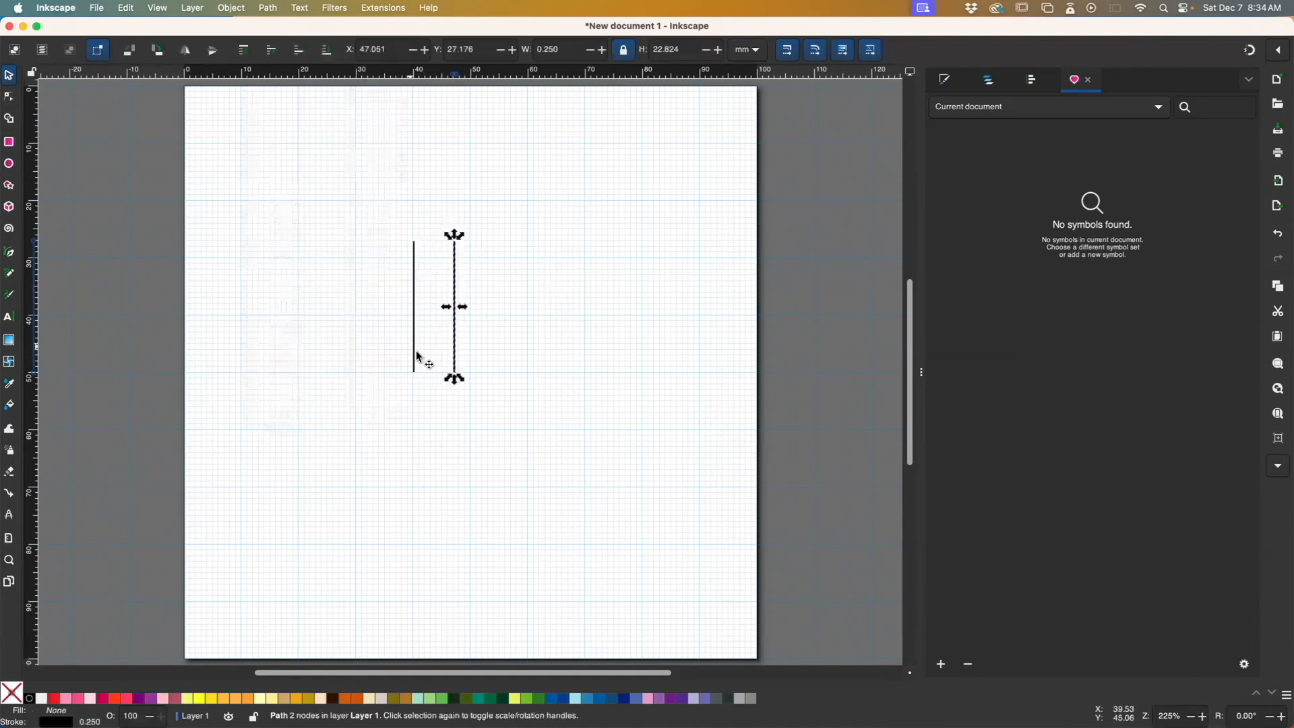
pyautogui.moveTo(347, 180); pyautogui.dragTo(508, 397)
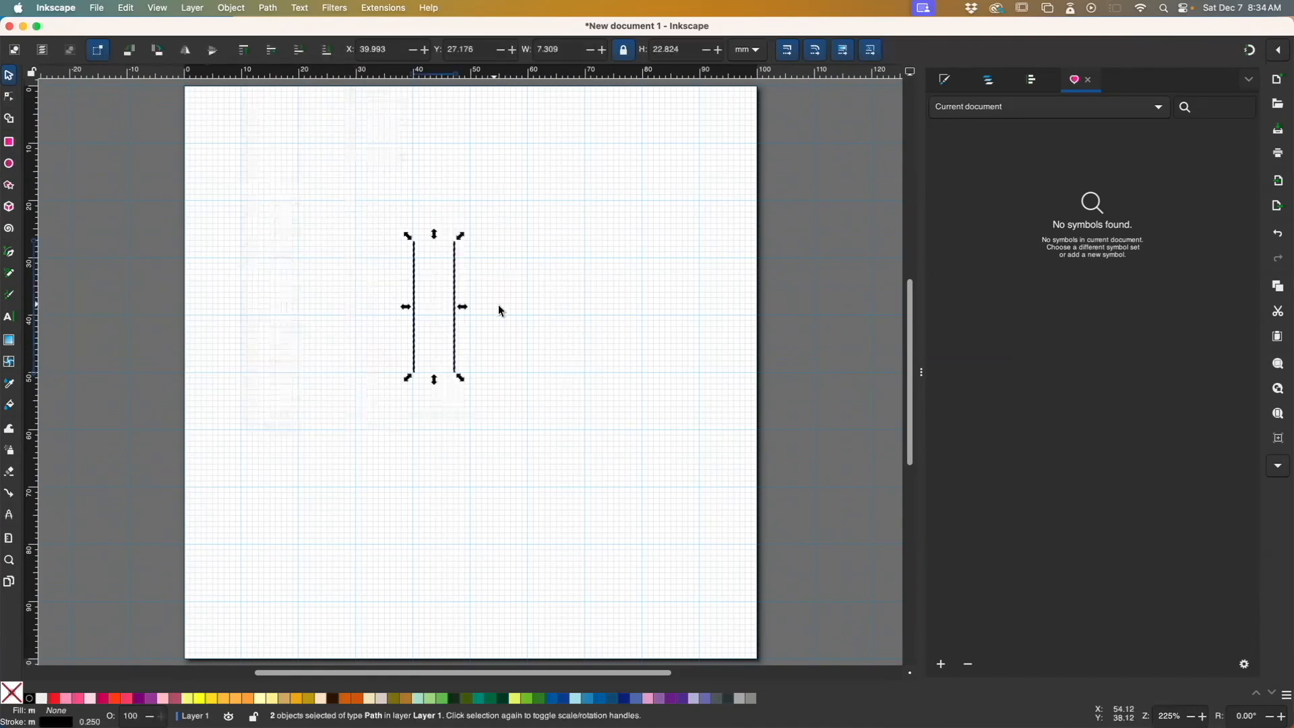
pyautogui.click(8, 98)
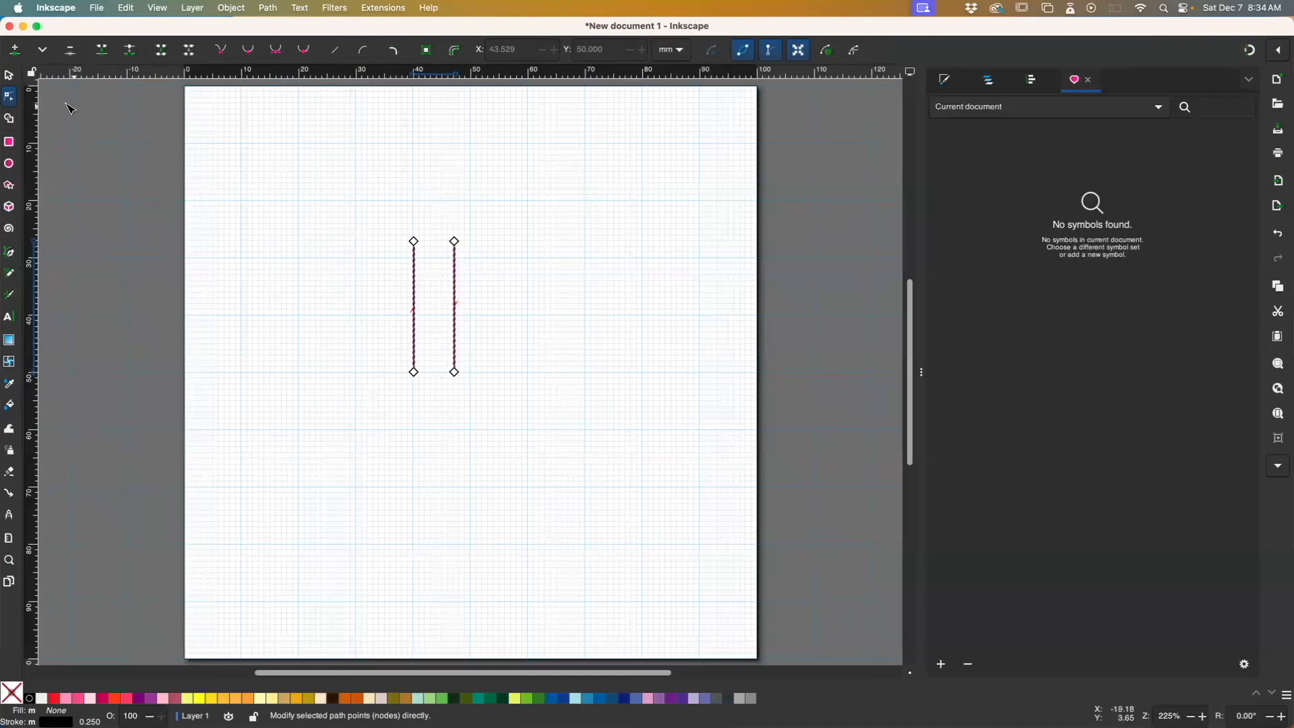
# - Reverse the path direction of the right vertical line and deselect it
pyautogui.click(8, 75)
pyautogui.click(480, 302)
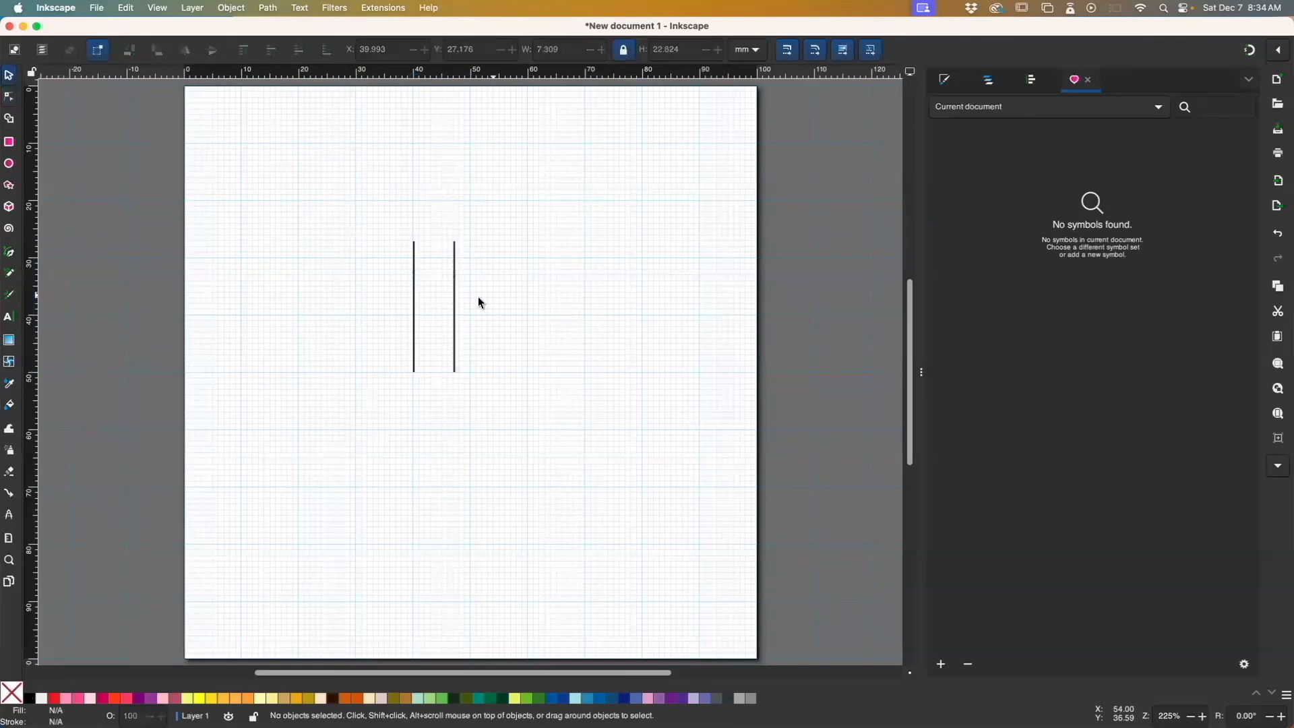
pyautogui.click(455, 303)
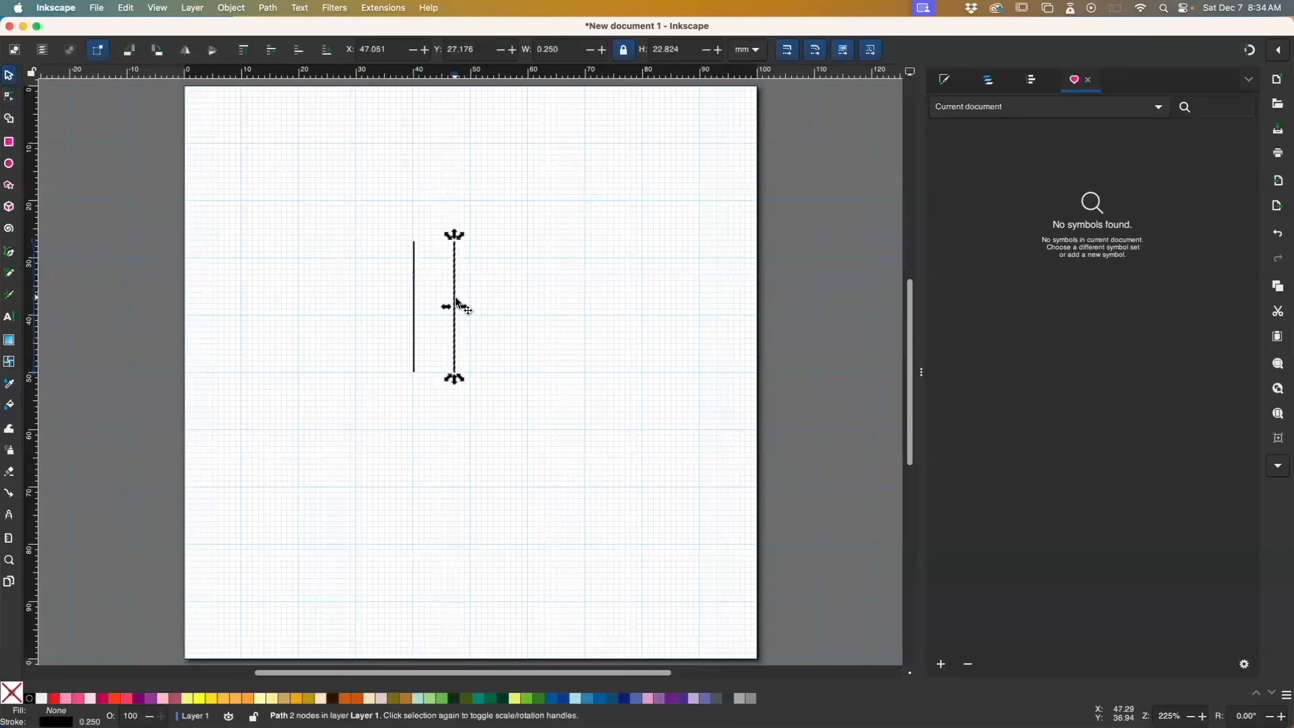
pyautogui.click(263, 8)
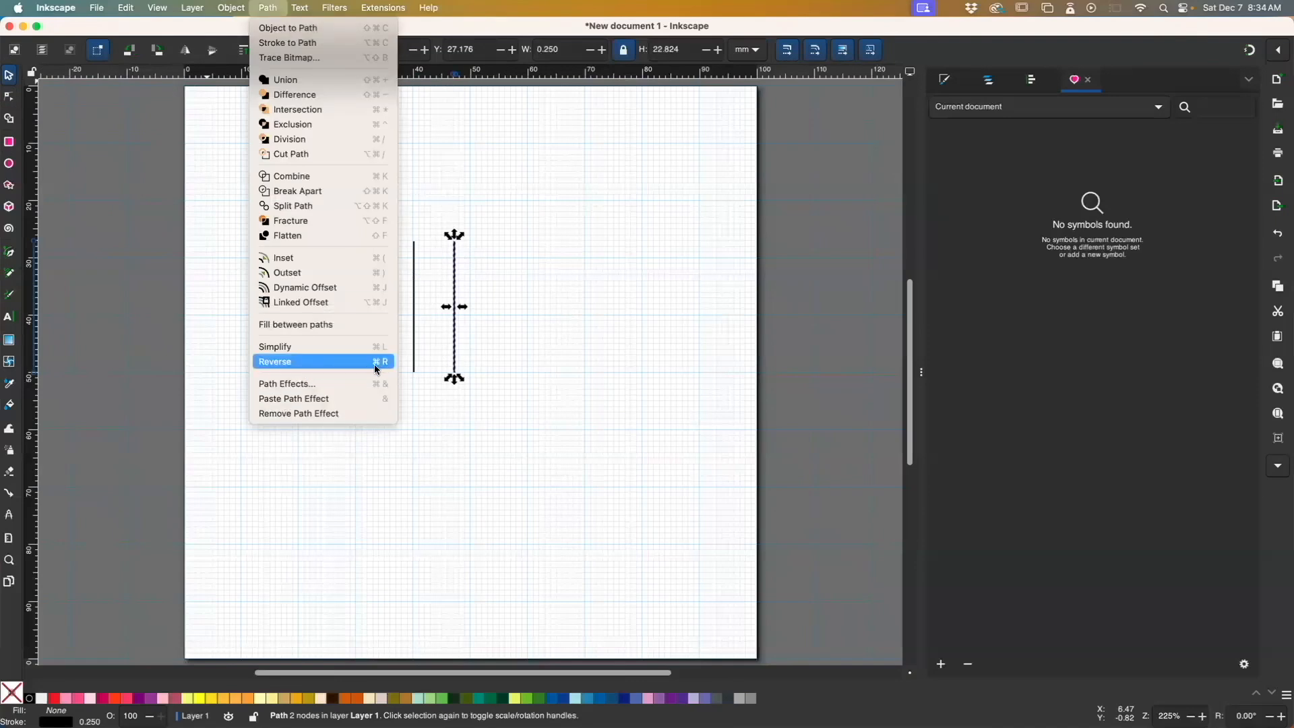
pyautogui.click(330, 361)
pyautogui.click(698, 284)
# - Select both vertical lines and show their nodes to compare the direction arrows
pyautogui.moveTo(352, 219); pyautogui.dragTo(513, 447)
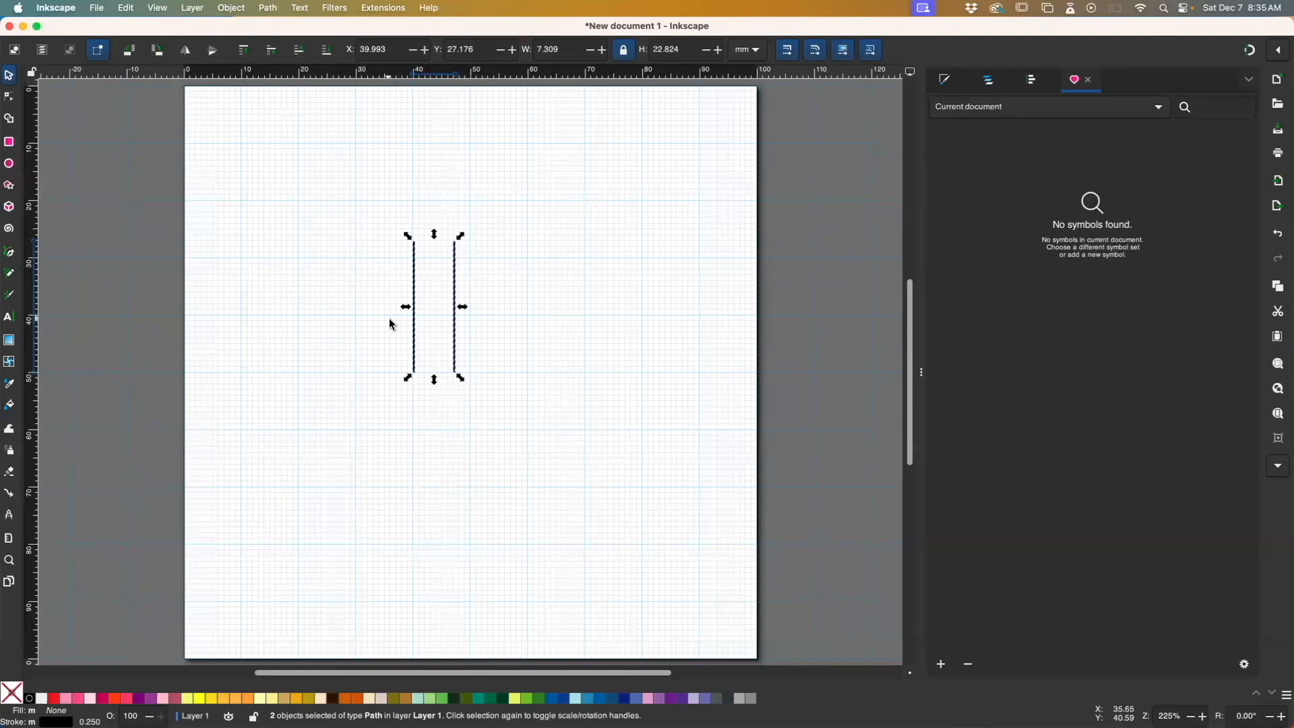
pyautogui.press('n')
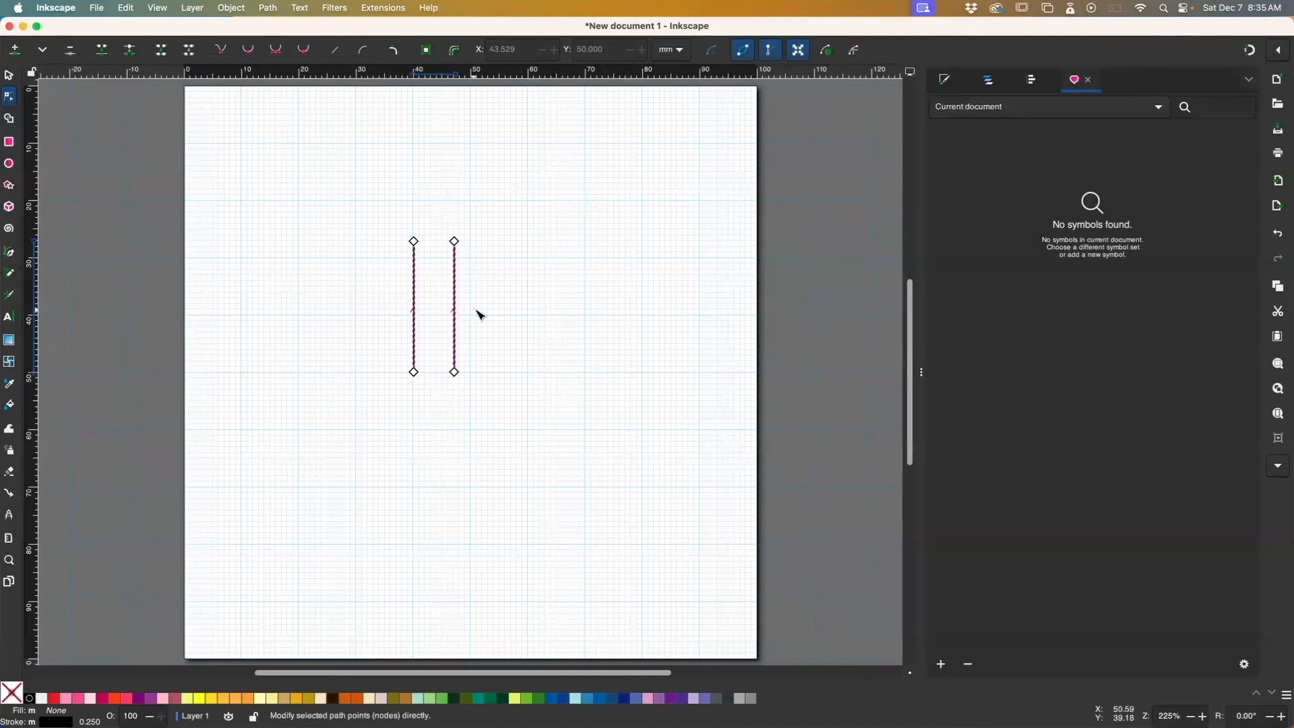
# - Open the preferences, examine the Node Tool's path outline options such as "Show path direction on outlines", and close them
pyautogui.click(48, 7)
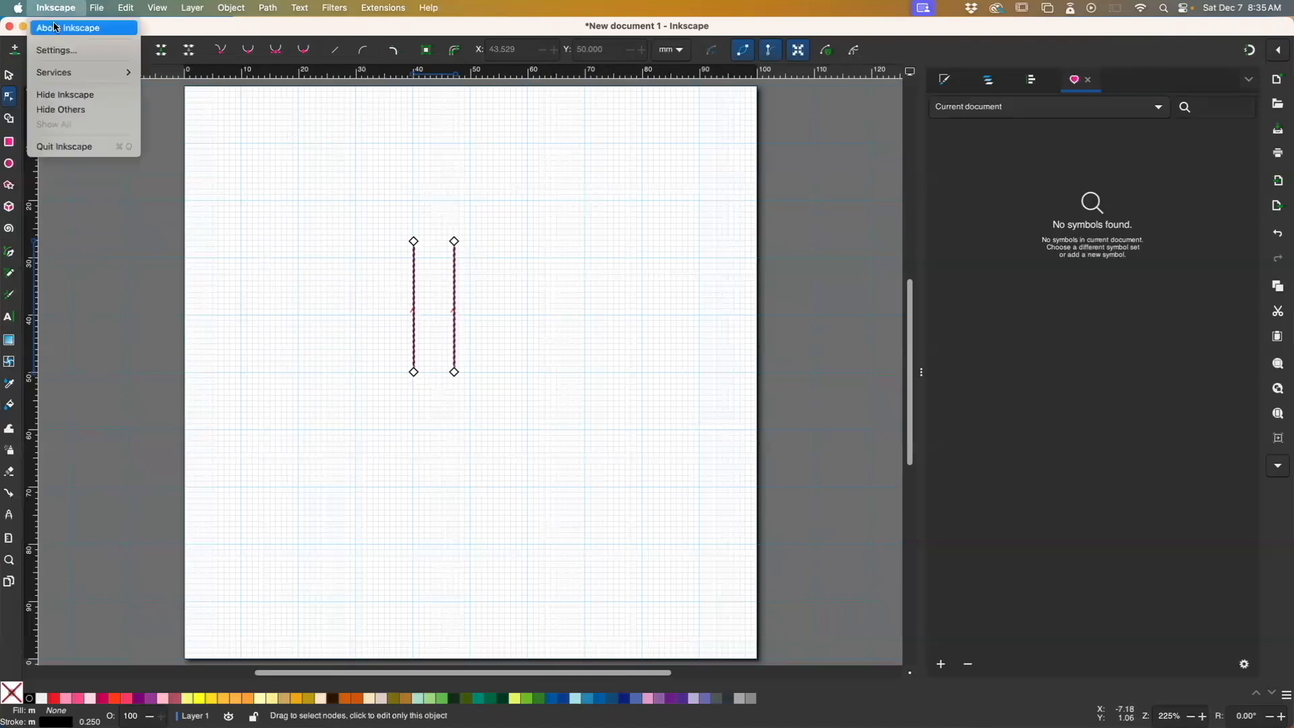
pyautogui.click(275, 304)
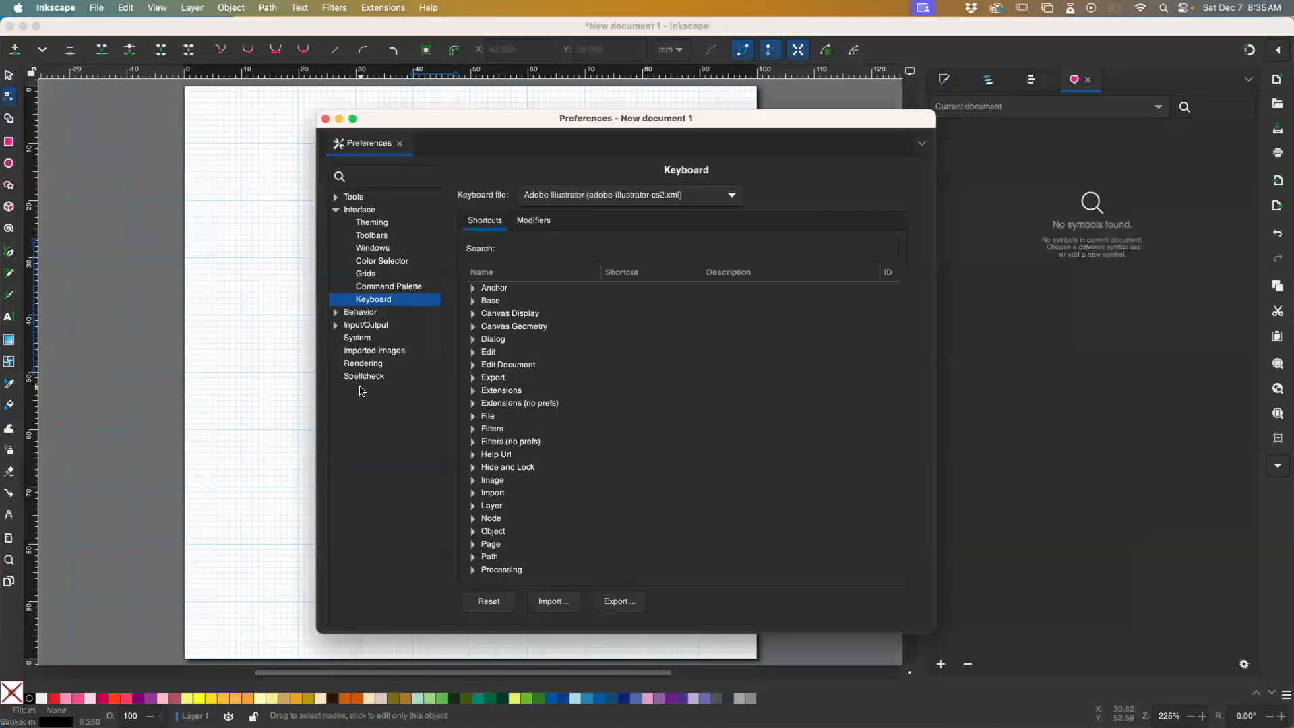
pyautogui.click(376, 223)
pyautogui.click(365, 273)
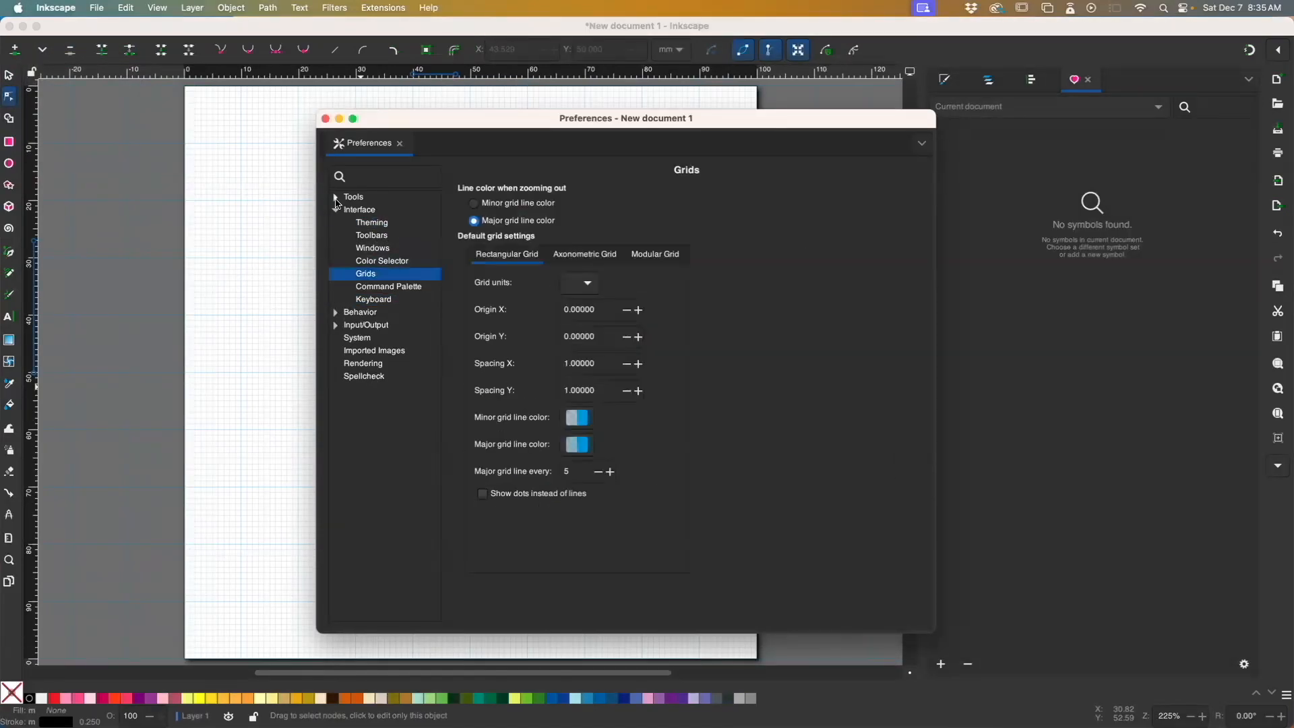
pyautogui.click(335, 197)
pyautogui.click(370, 211)
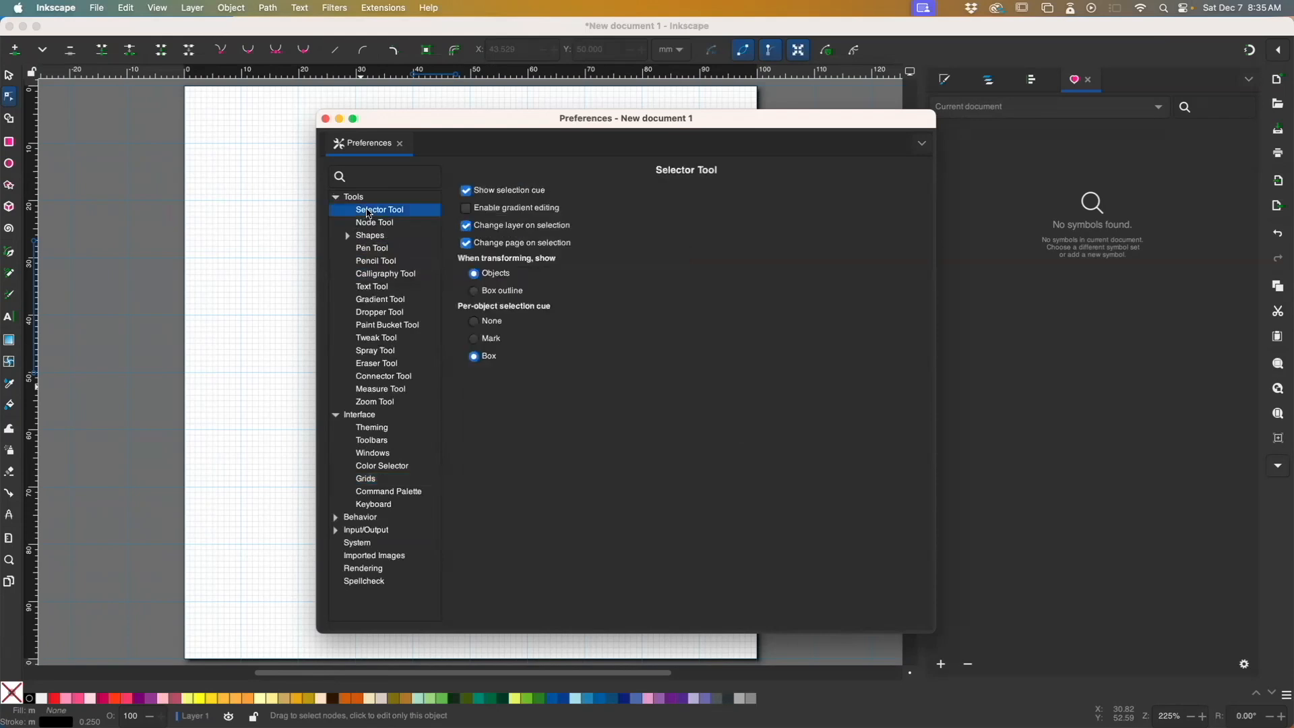
pyautogui.click(370, 223)
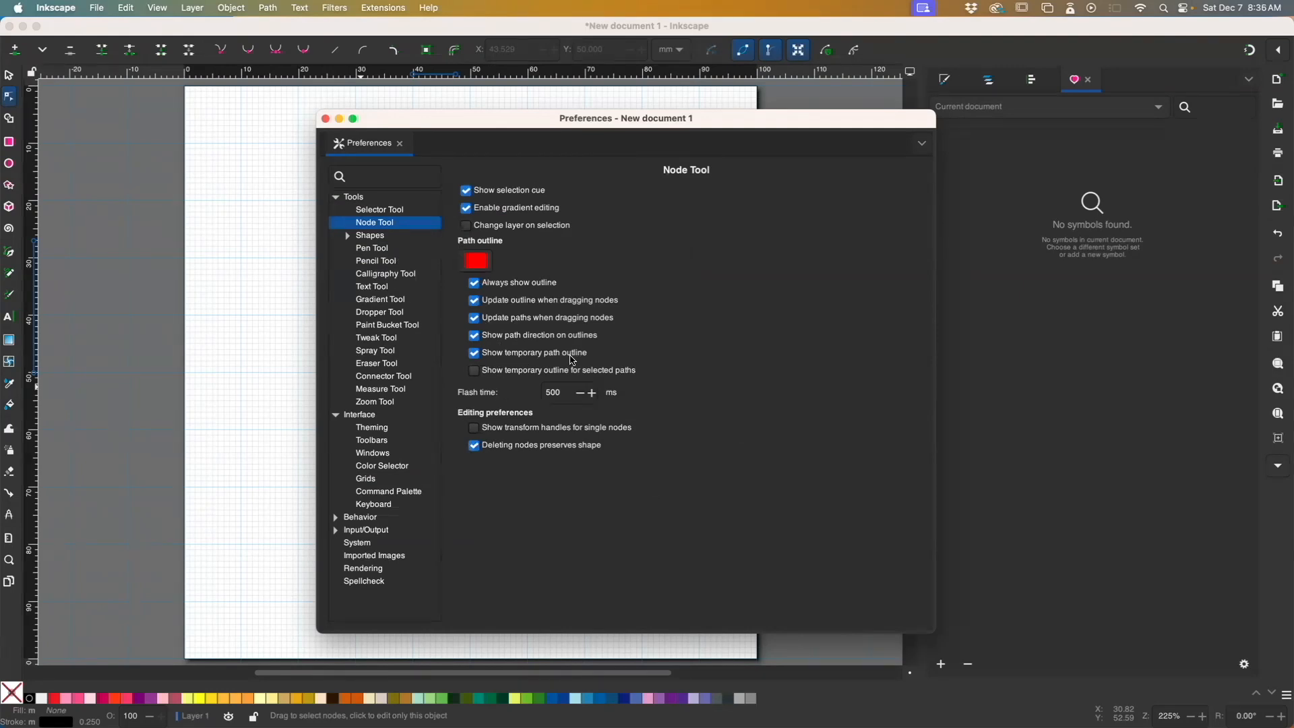
pyautogui.click(326, 119)
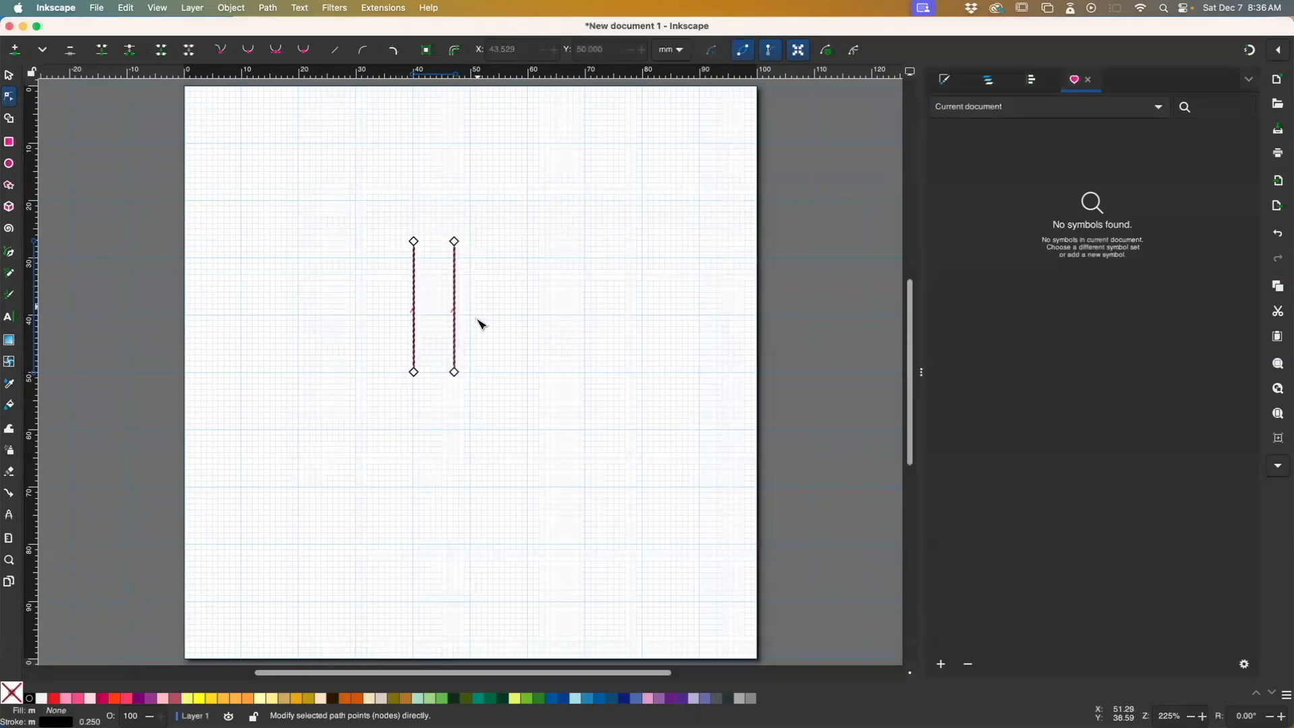
# - Select both vertical lines as objects and combine them into one path
pyautogui.click(10, 77)
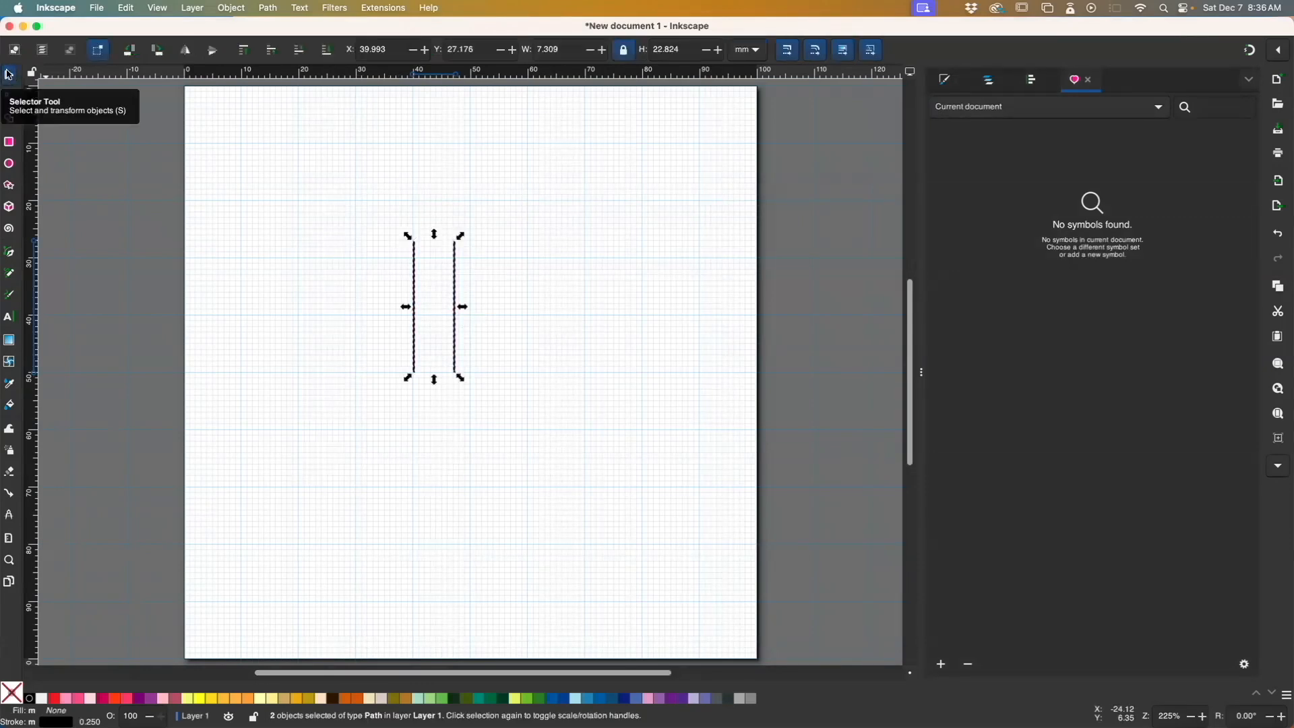
pyautogui.moveTo(374, 194); pyautogui.dragTo(492, 415)
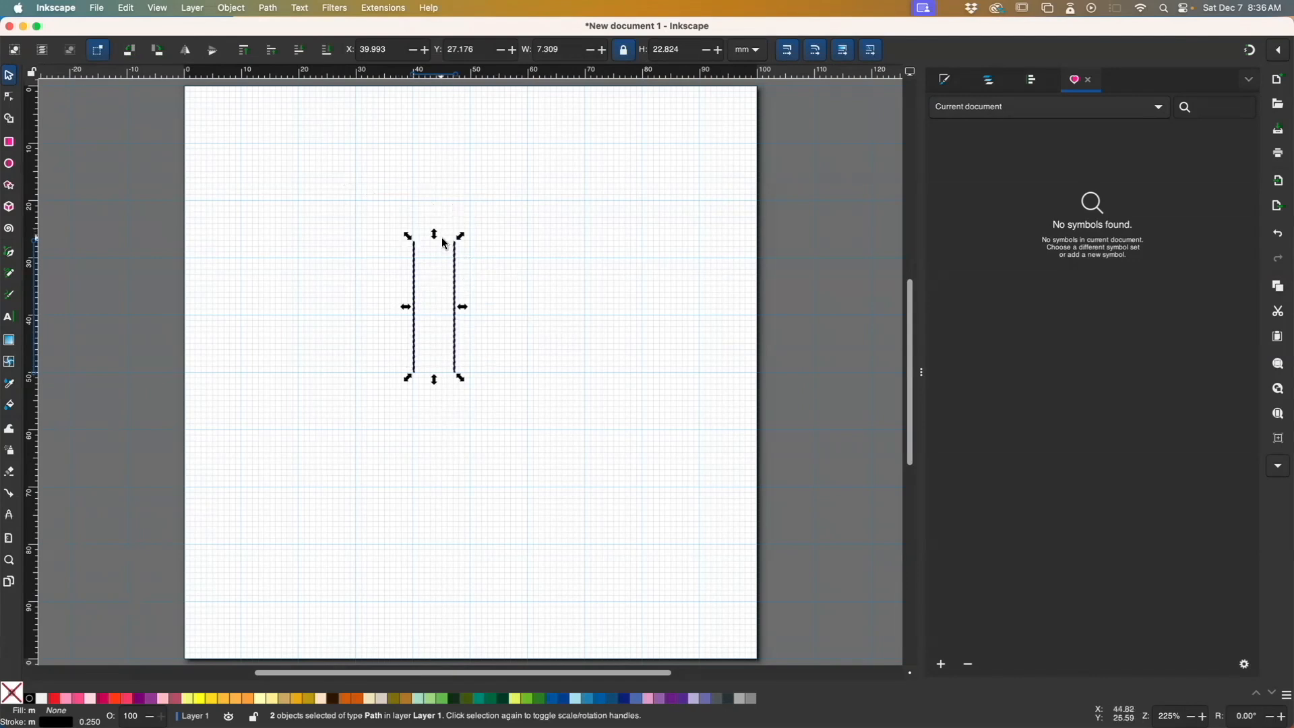
pyautogui.press('alt')
pyautogui.hotkey('ctrl', 'k')
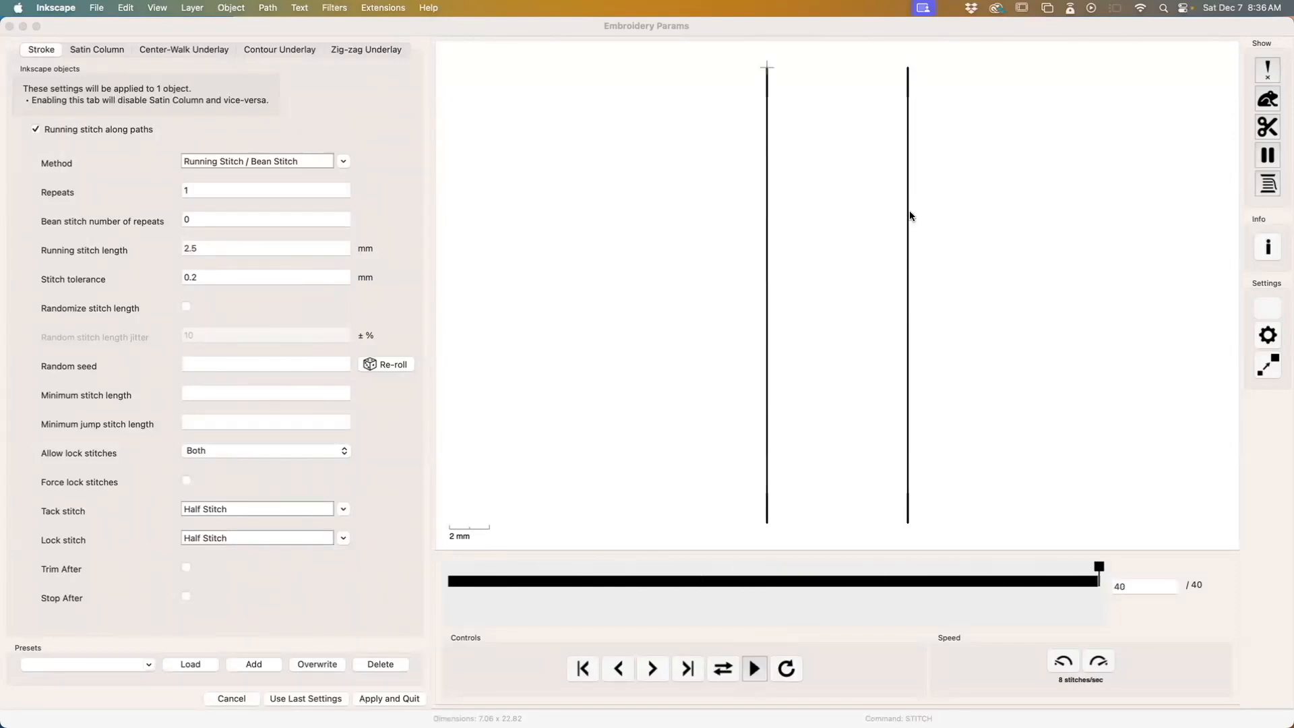
# - Preview the combined path as a custom satin column instead of a running stitch in the embroidery params, and discard the settings
pyautogui.click(35, 129)
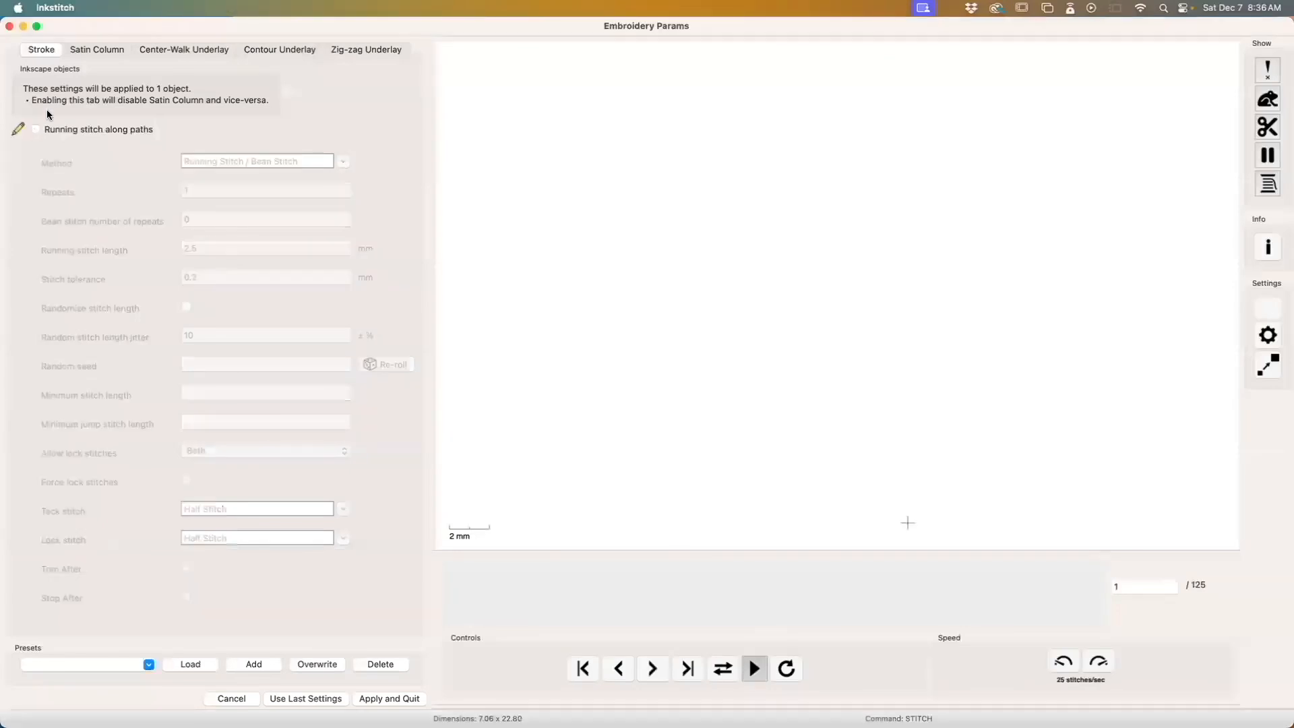
pyautogui.click(94, 49)
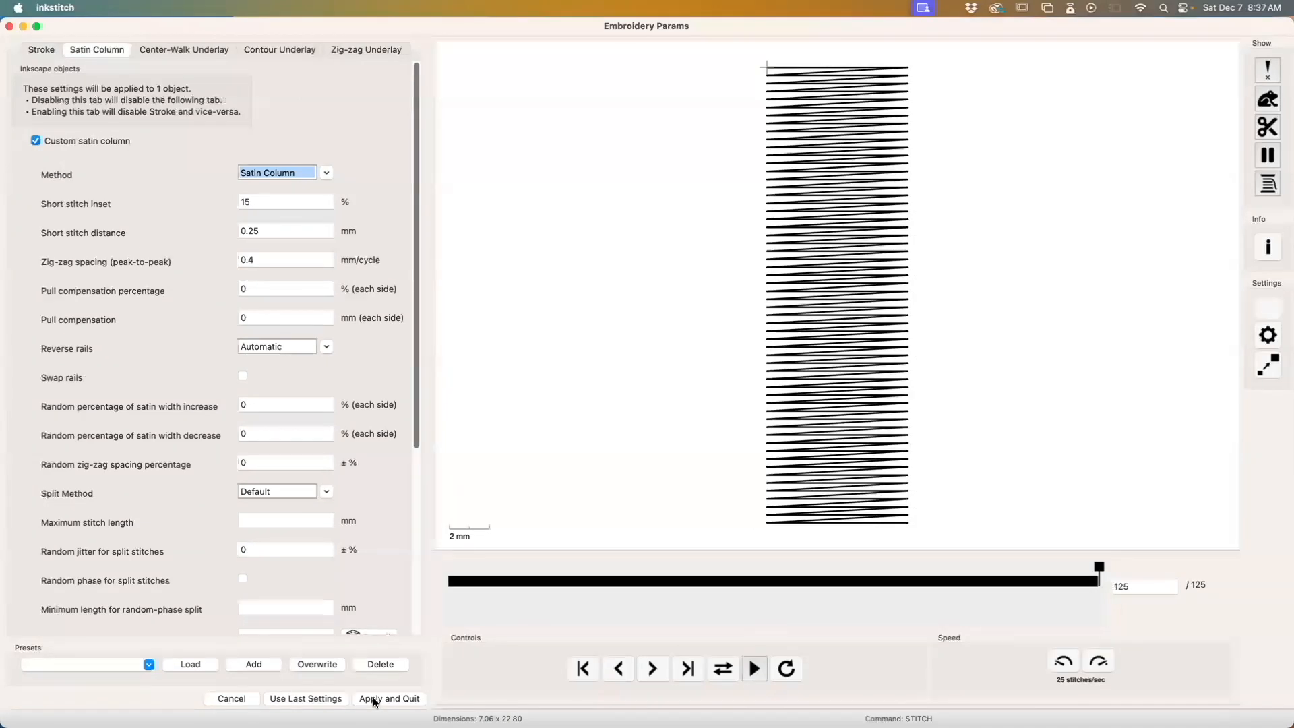
pyautogui.click(241, 702)
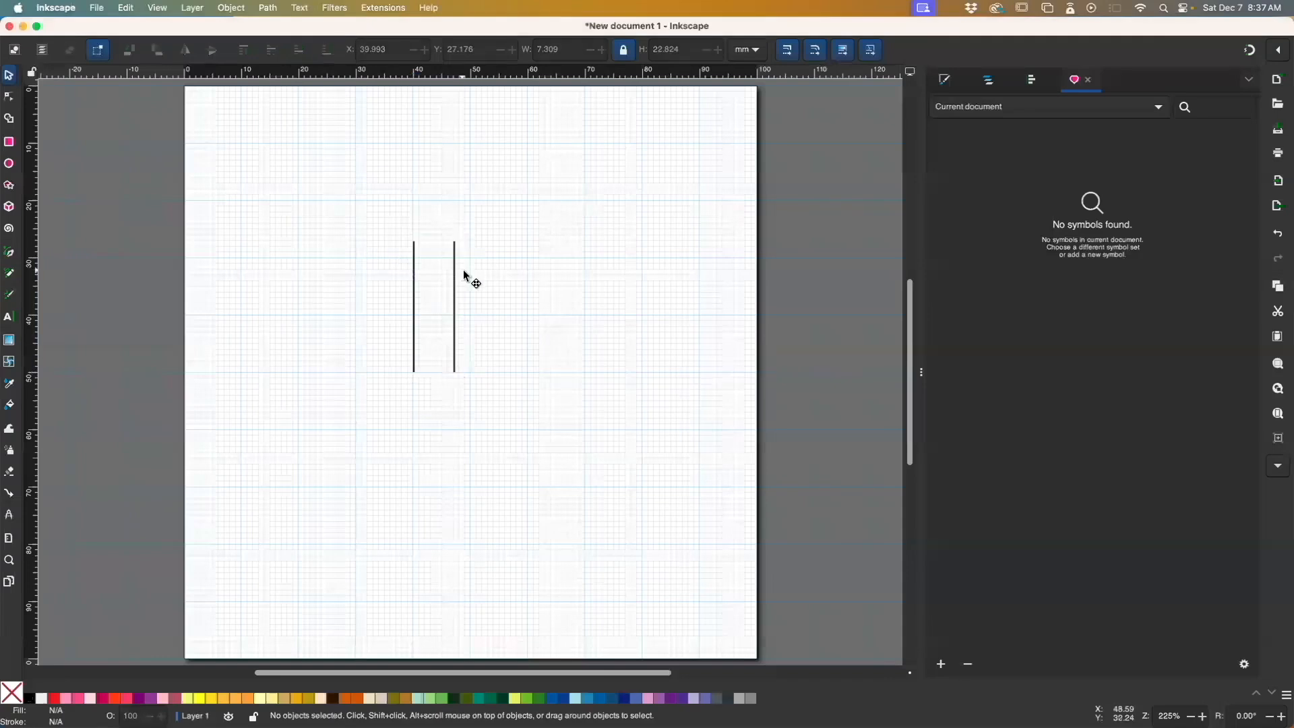
# - Break the combined path apart into two separate vertical lines and deselect them
pyautogui.click(454, 279)
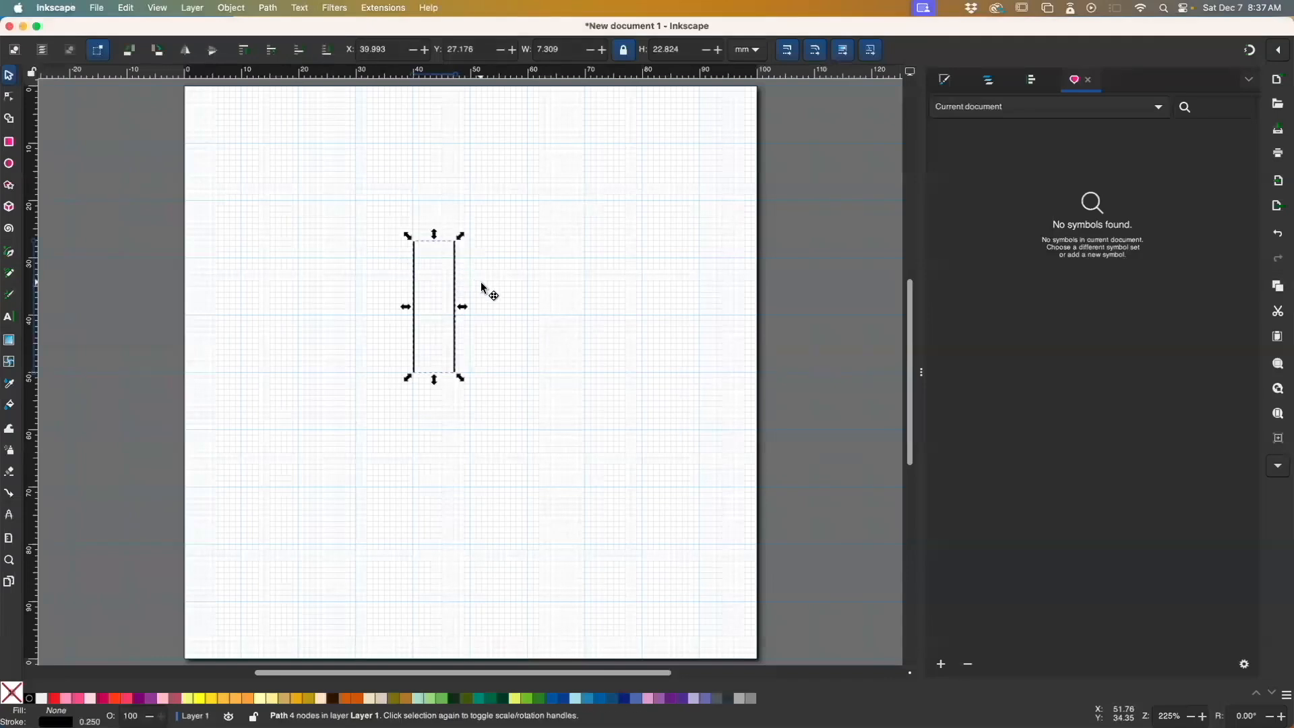
pyautogui.press('alt')
pyautogui.hotkey('ctrl', 'shift', 'k')
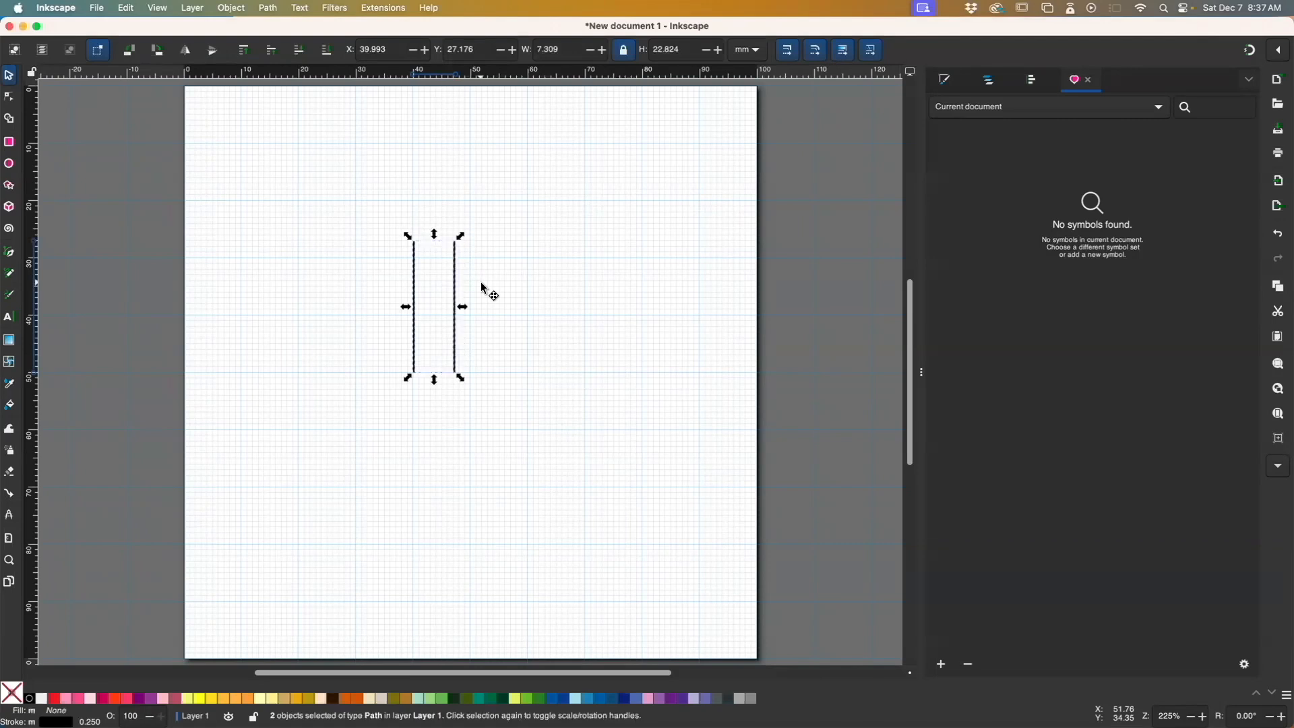
pyautogui.click(491, 260)
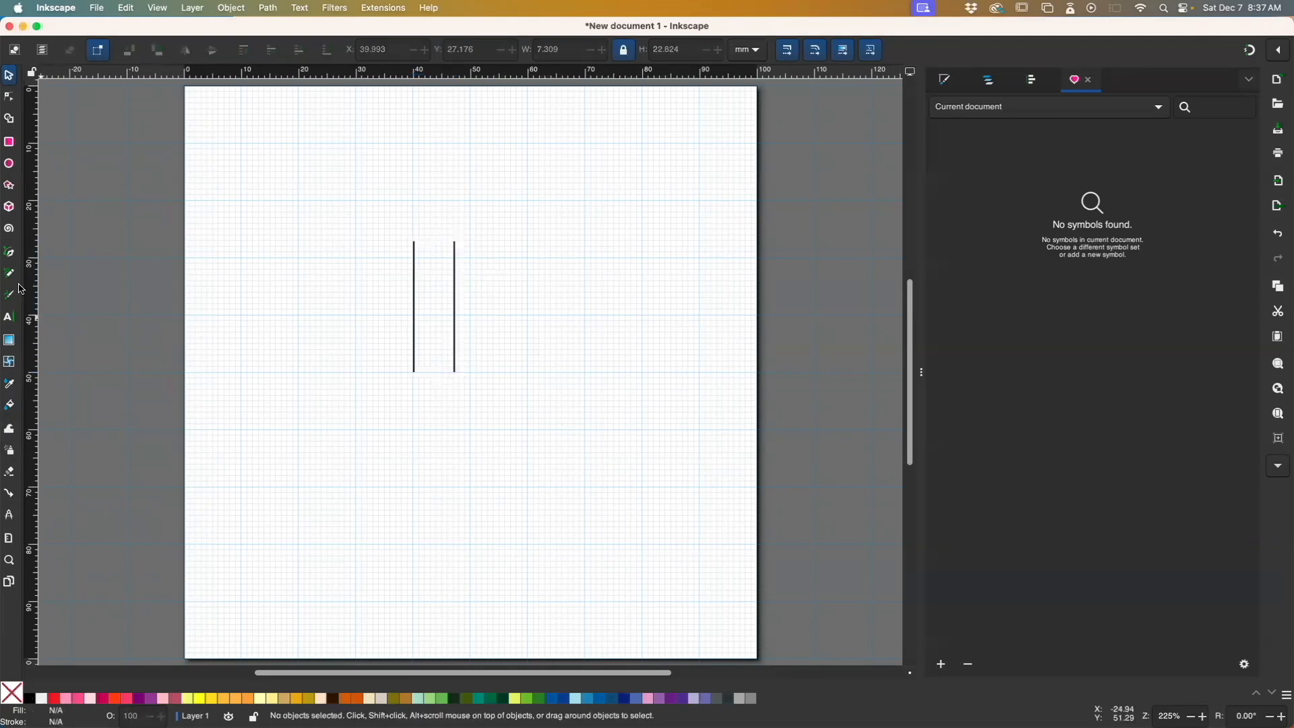
# - Draw a straight horizontal line about 12.5 mm long with the Pen tool, crossing both vertical lines near their middle
pyautogui.click(10, 254)
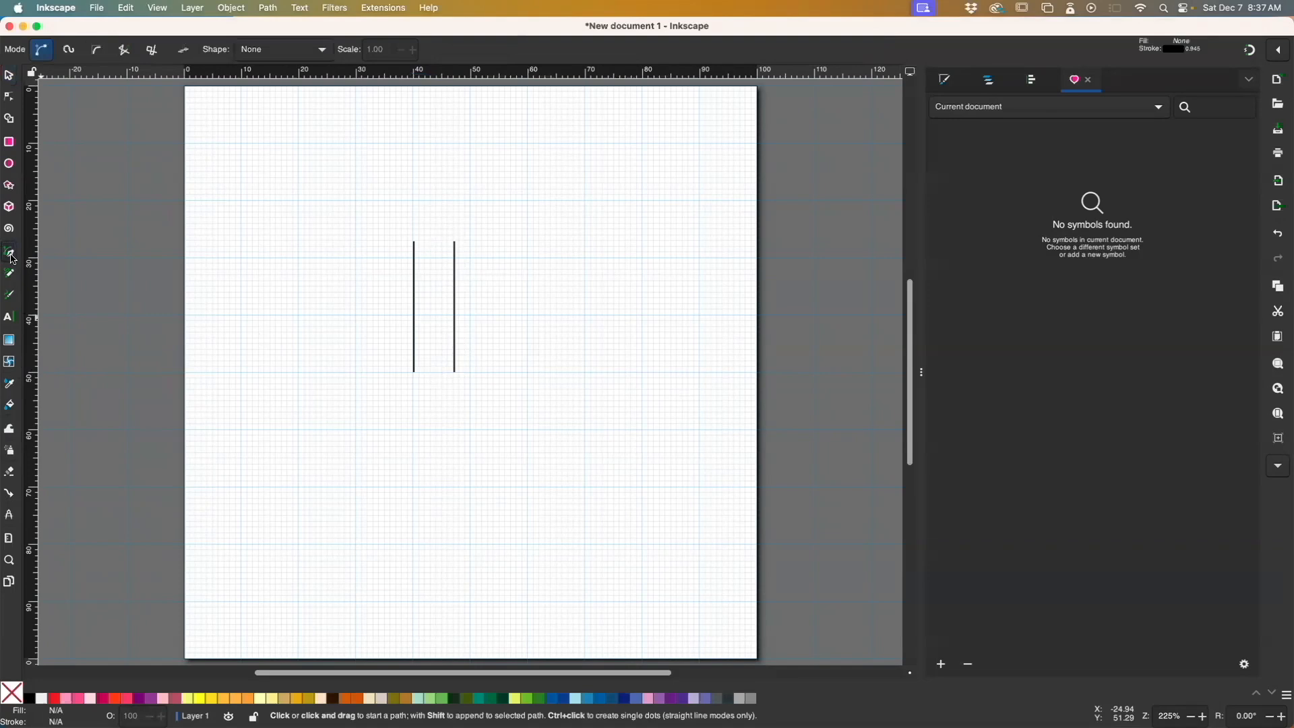
pyautogui.click(398, 304)
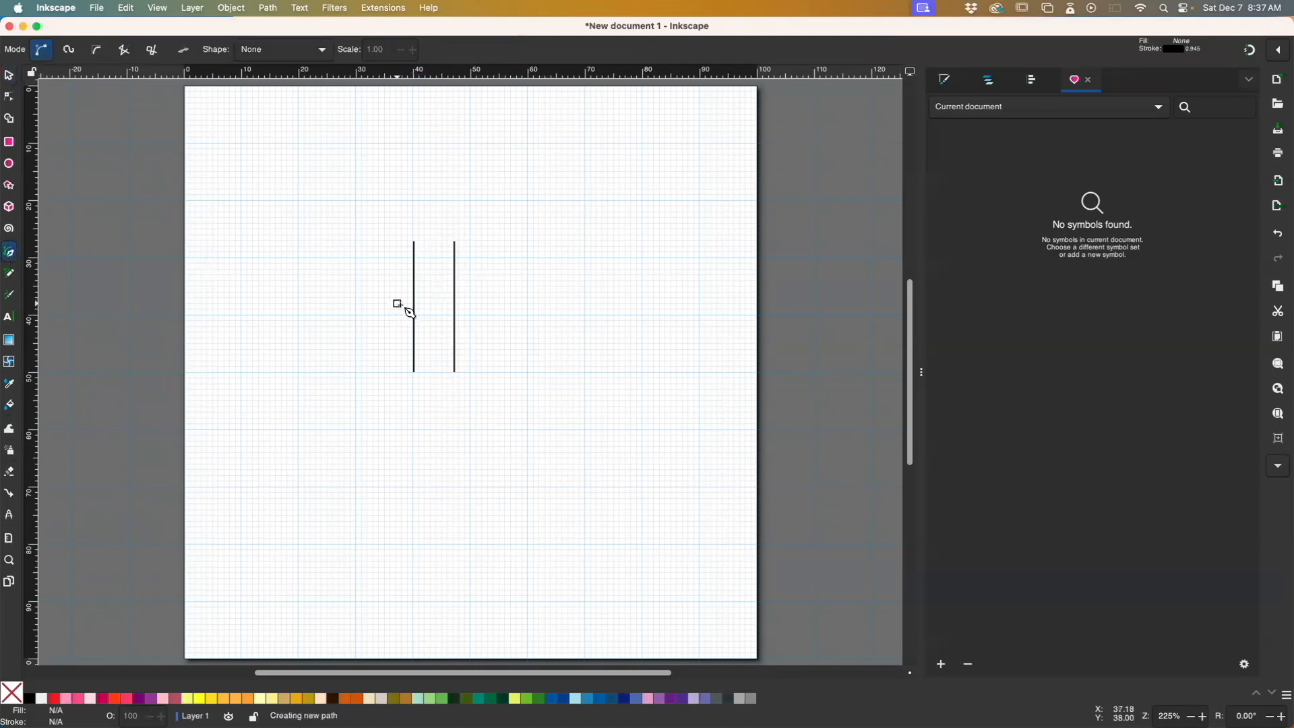
pyautogui.doubleClick(470, 304)
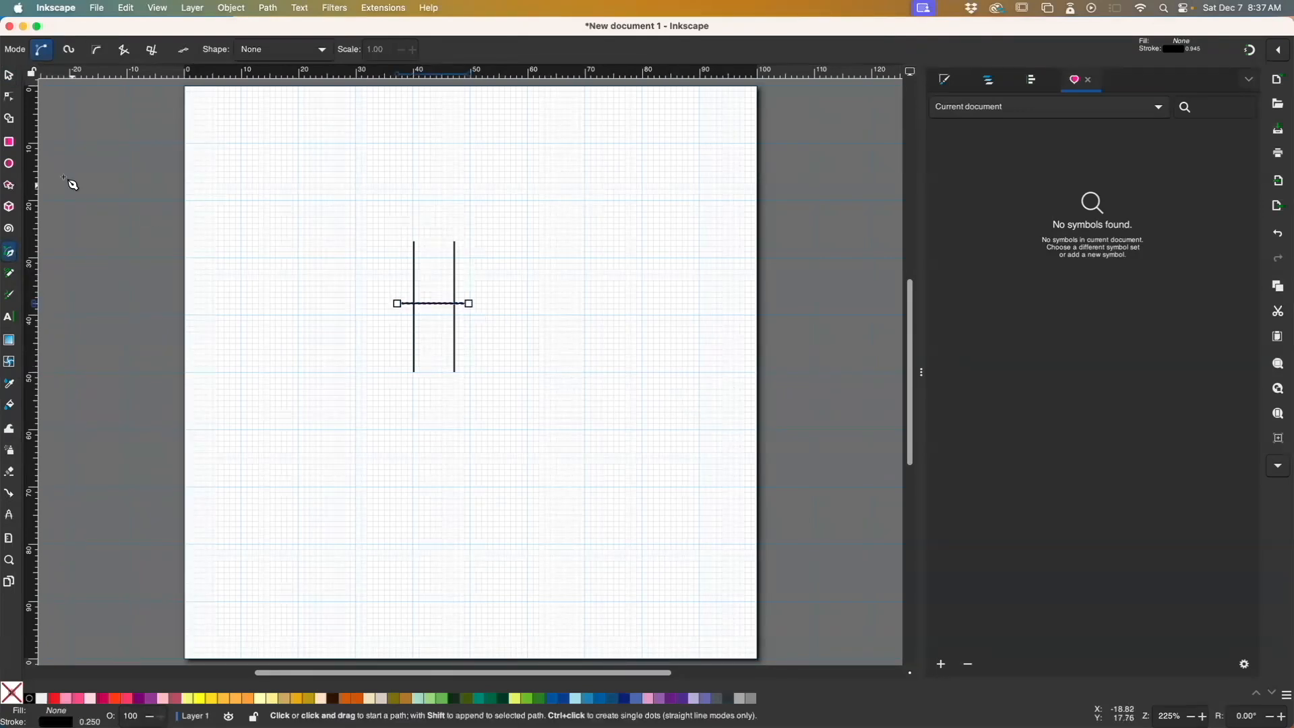
# - Select the two vertical lines together with the horizontal crossing line and combine all three into one path
pyautogui.click(10, 76)
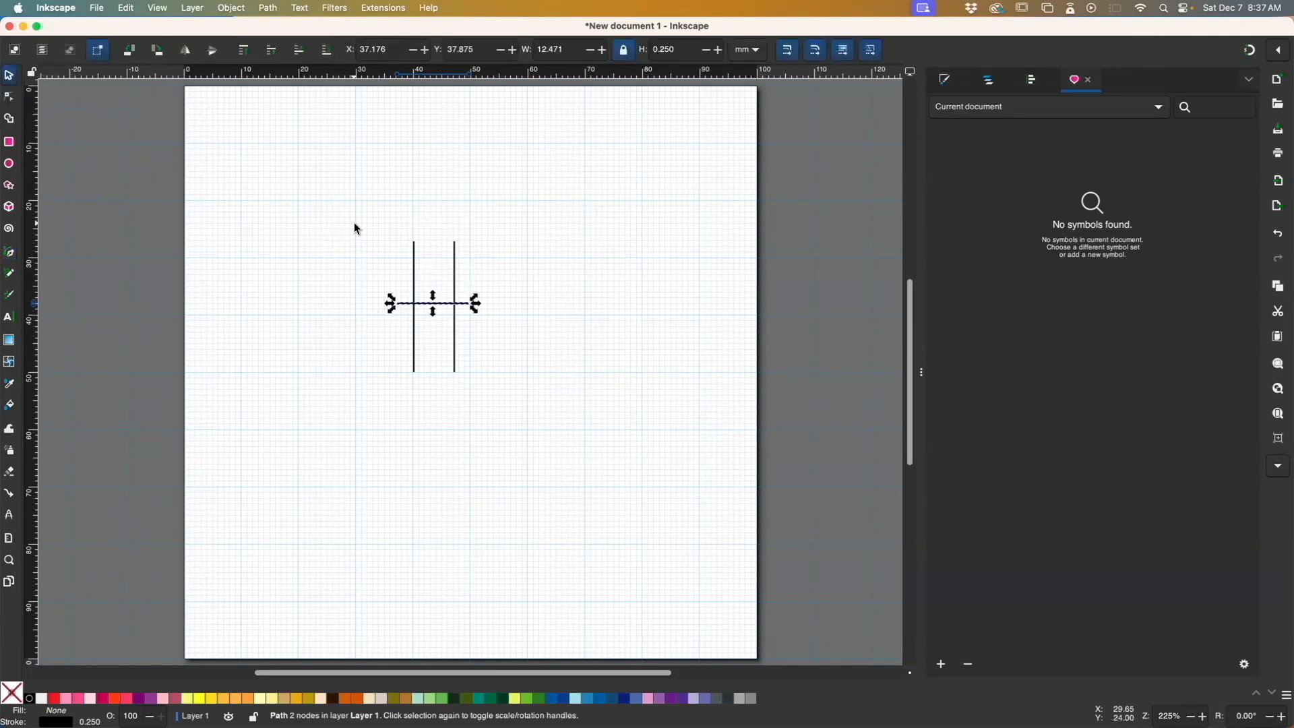
pyautogui.moveTo(352, 213); pyautogui.dragTo(503, 399)
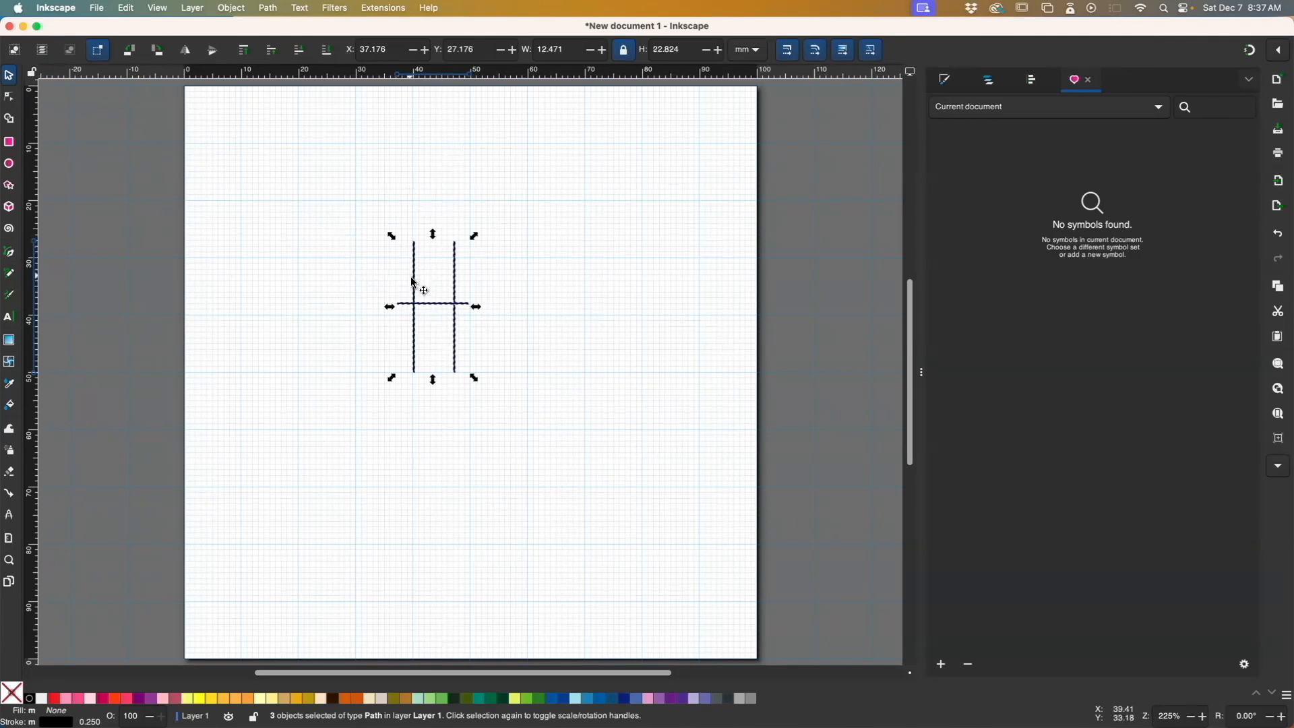
pyautogui.press('Escape')
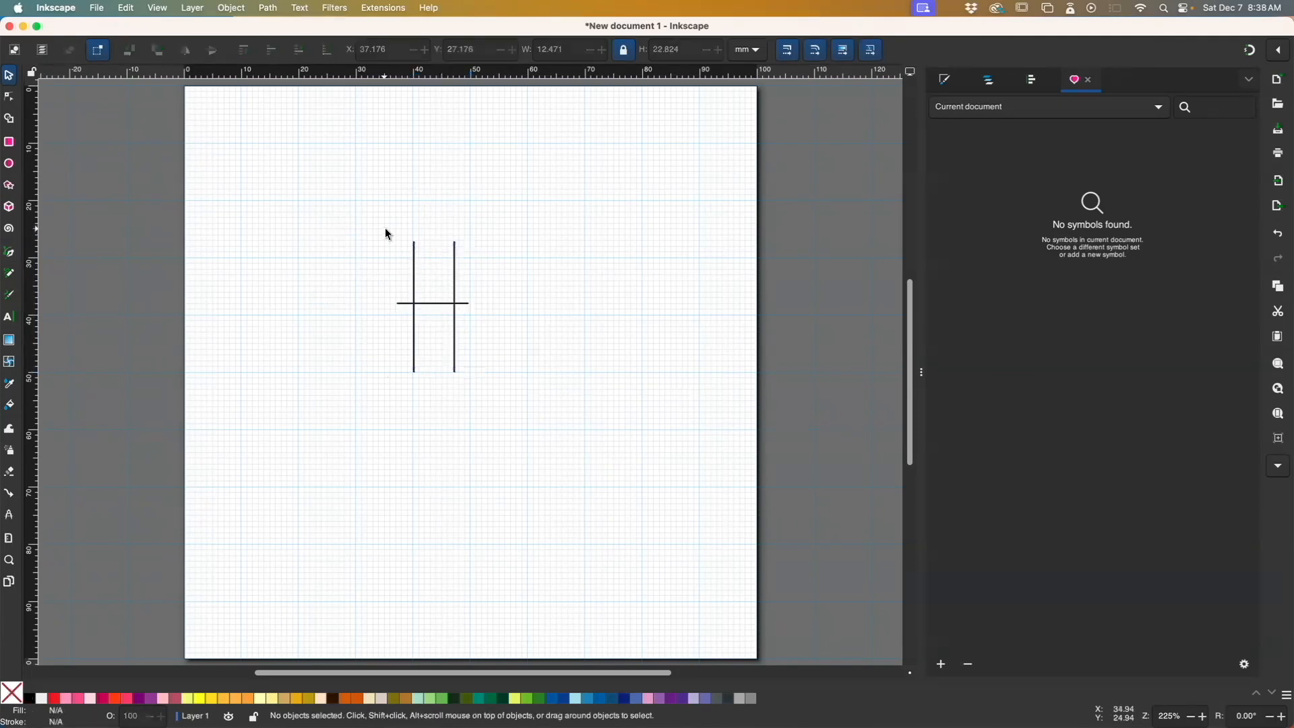
pyautogui.click(421, 303)
pyautogui.moveTo(353, 206); pyautogui.dragTo(511, 396)
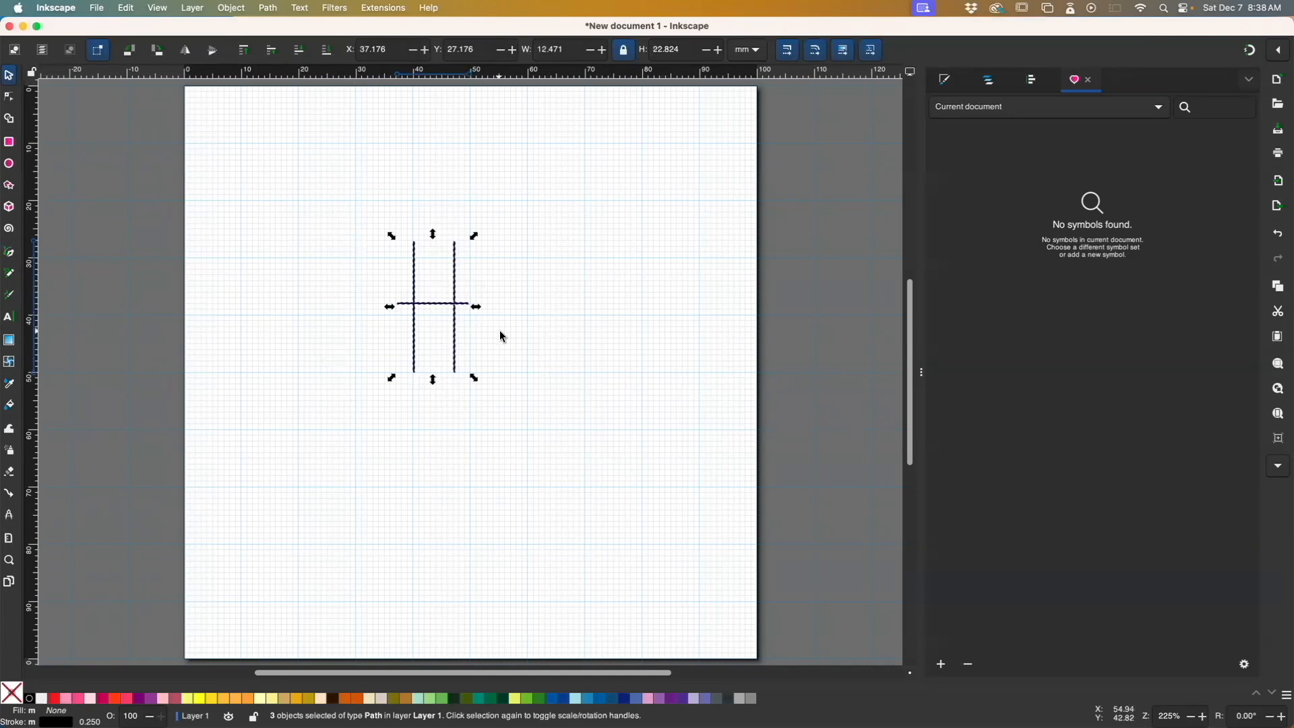
pyautogui.press('alt')
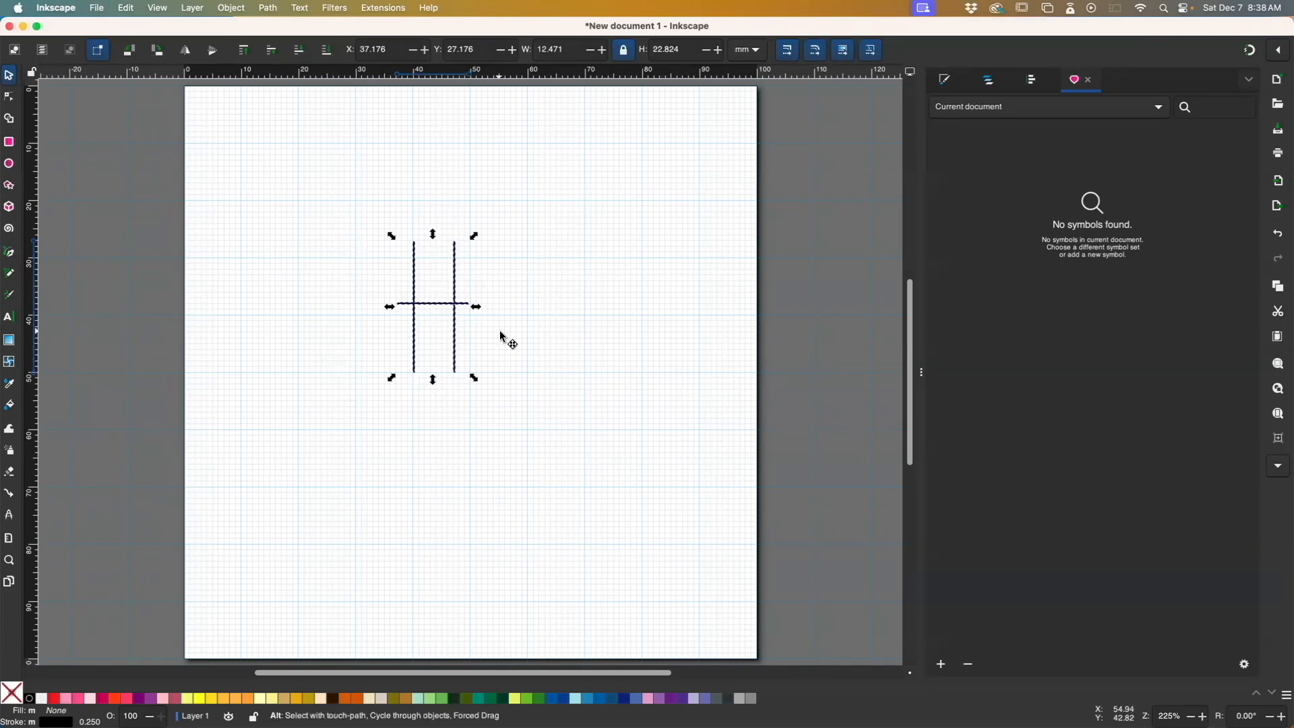
pyautogui.hotkey('ctrl', 'k')
# - Open the embroidery params for the combined path, preview it as a custom satin column, and discard the settings
pyautogui.press('ctrl')
pyautogui.hotkey('ctrl', 'shift', 'p')
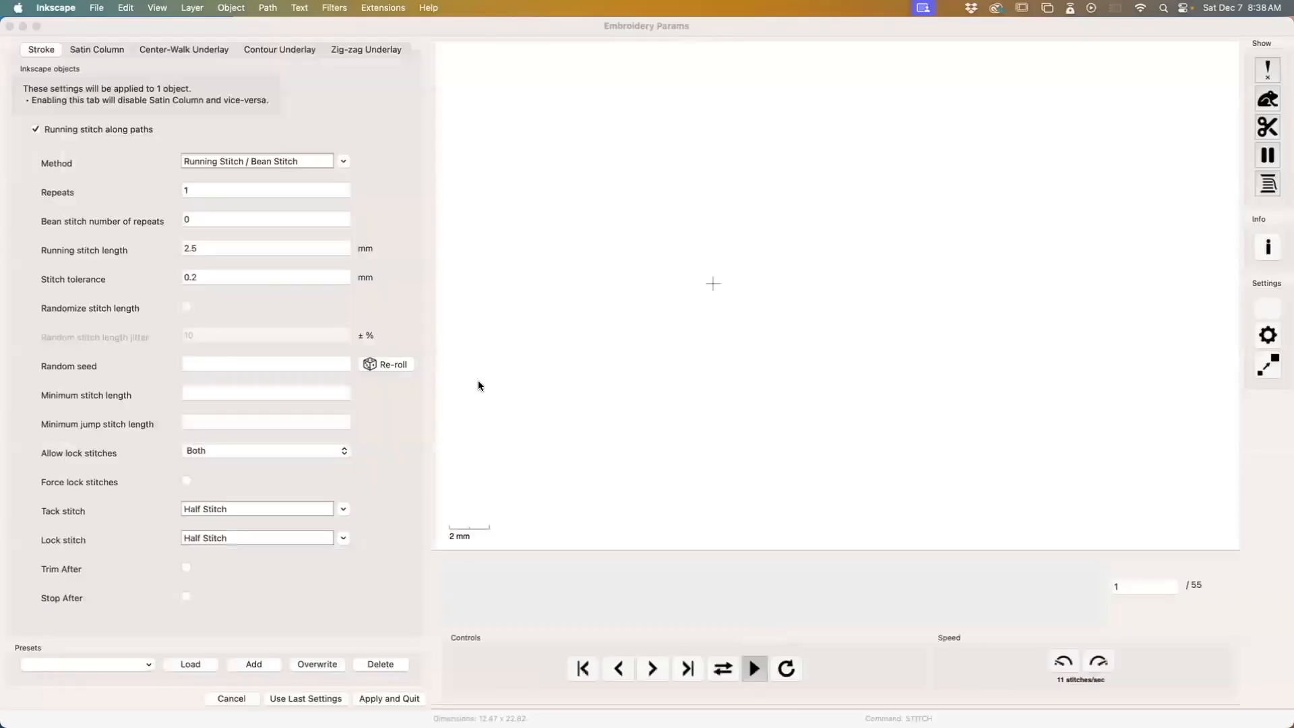
pyautogui.click(99, 47)
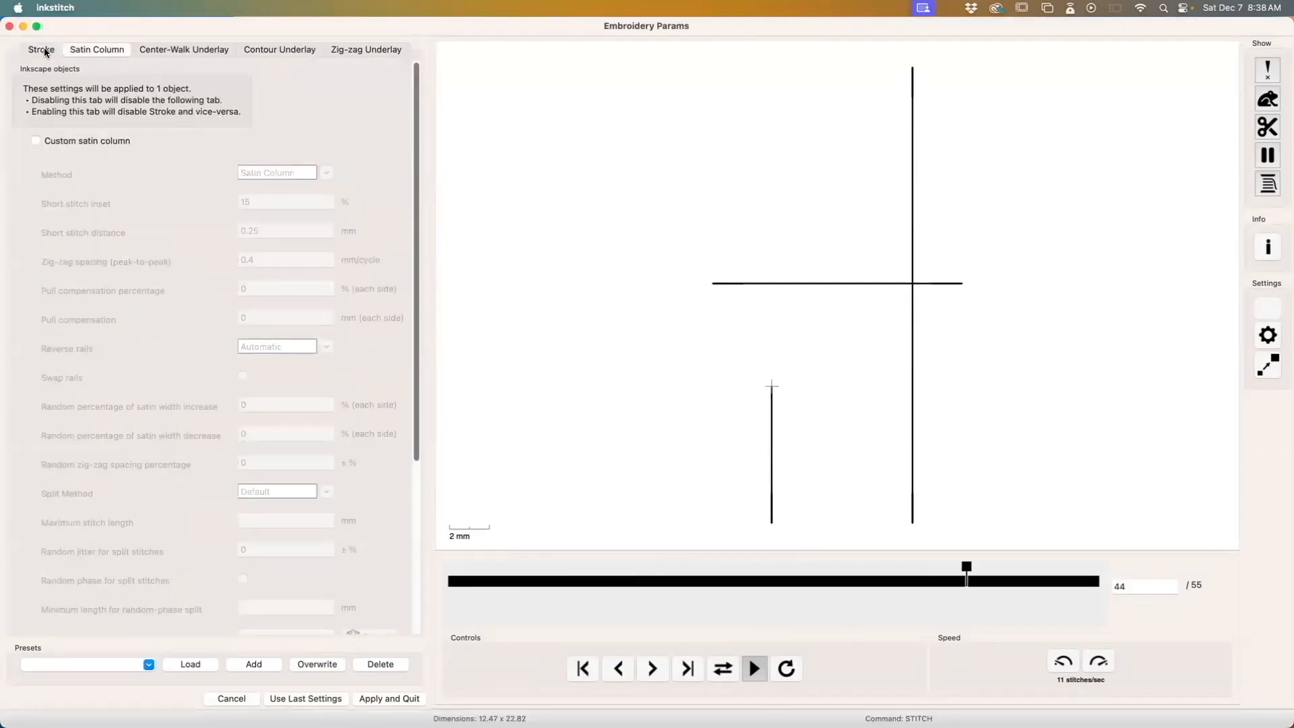
pyautogui.click(36, 140)
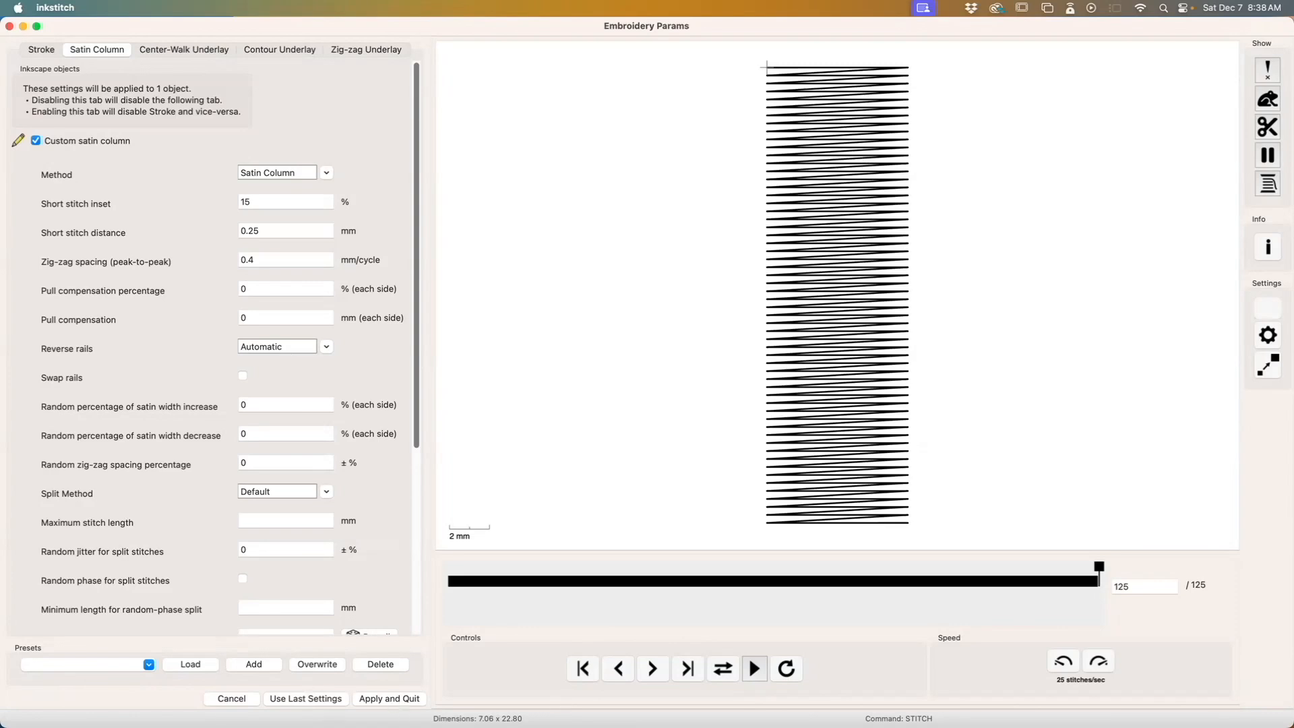
pyautogui.click(232, 698)
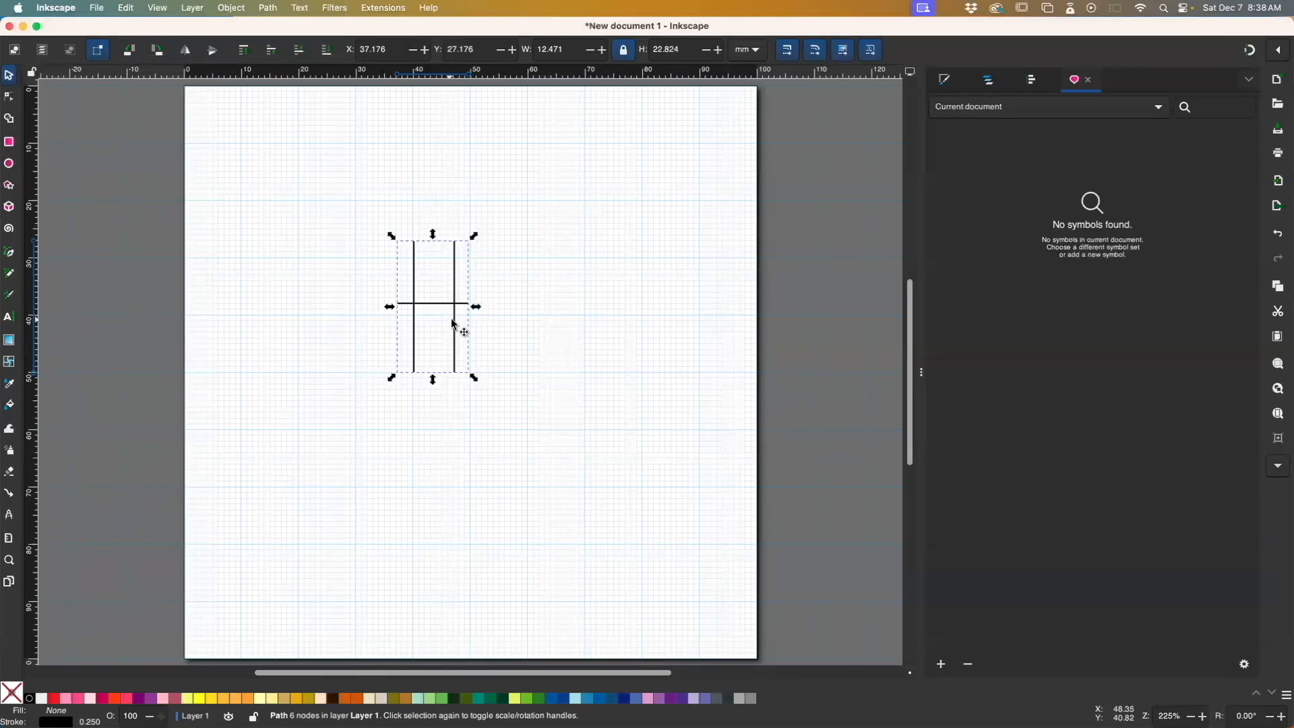
# - Move the combined three-line path aside and delete it from the canvas
pyautogui.moveTo(454, 327); pyautogui.dragTo(365, 324)
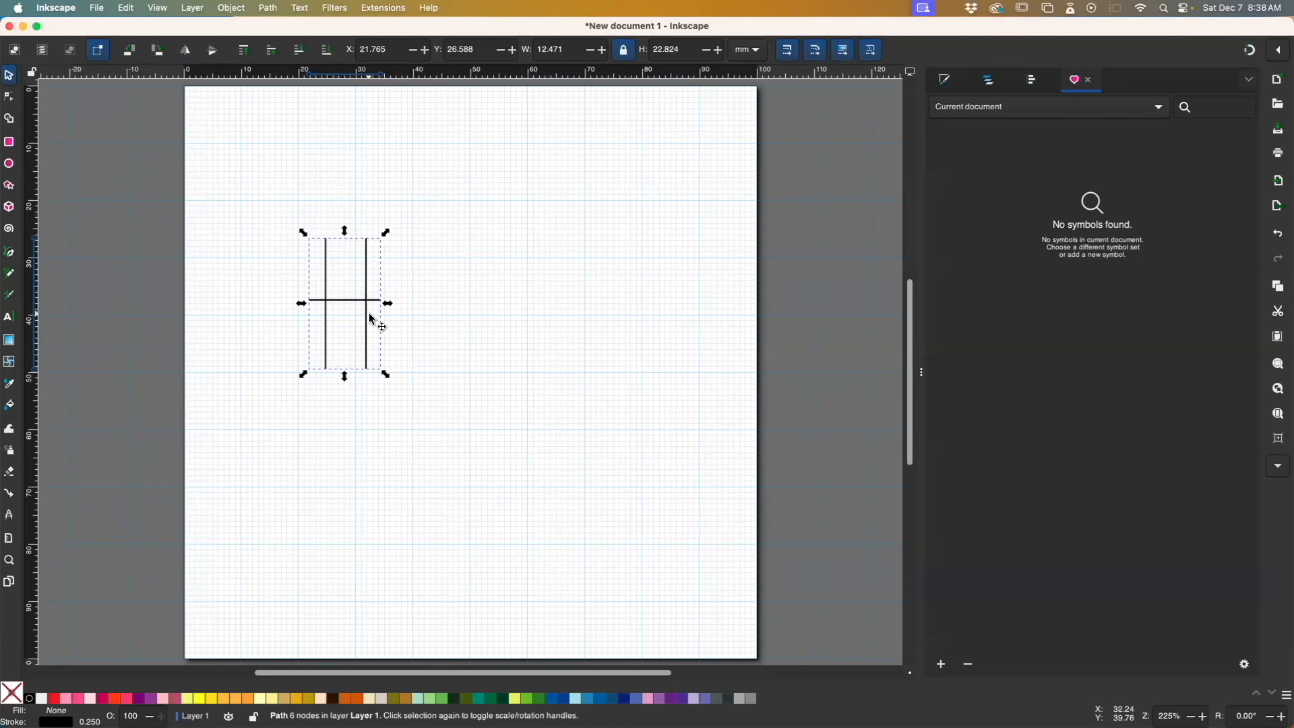
pyautogui.press('Delete')
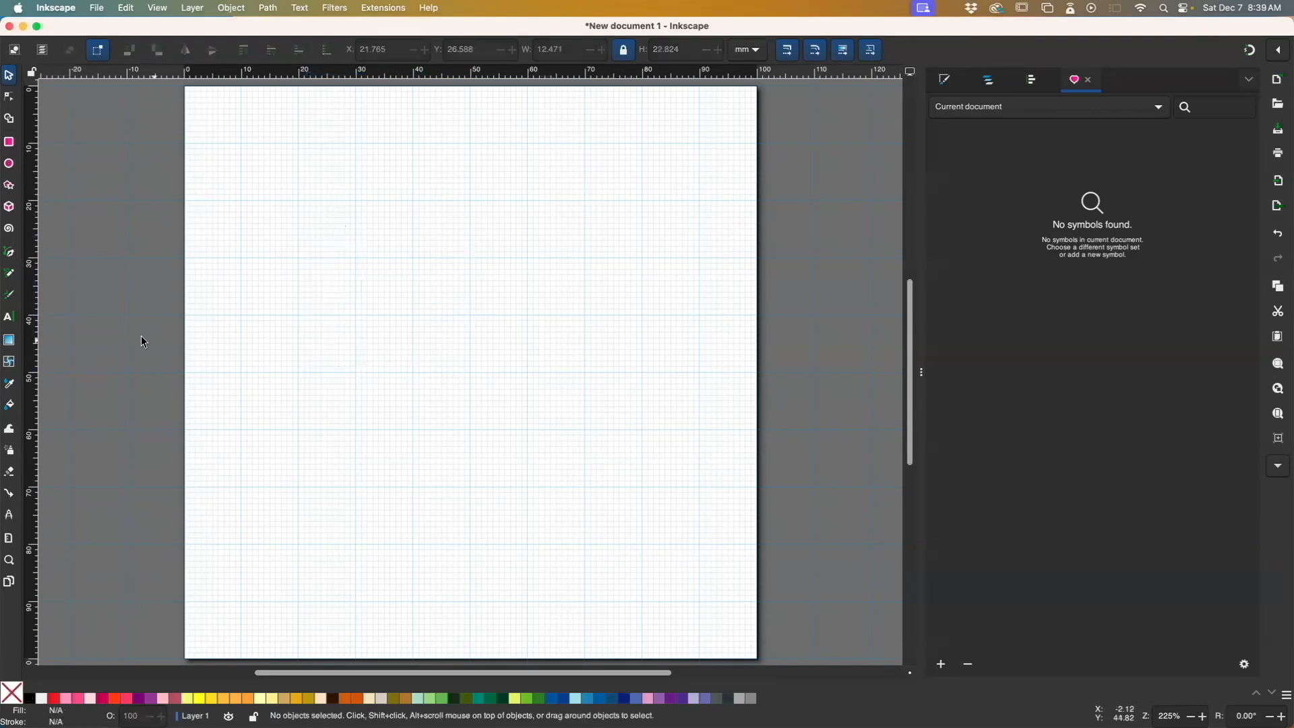
# - Draw two parallel vertical lines with the Pen tool, each about 20 mm long, about 4.5 mm apart, and both drawn from bottom to top
pyautogui.click(9, 252)
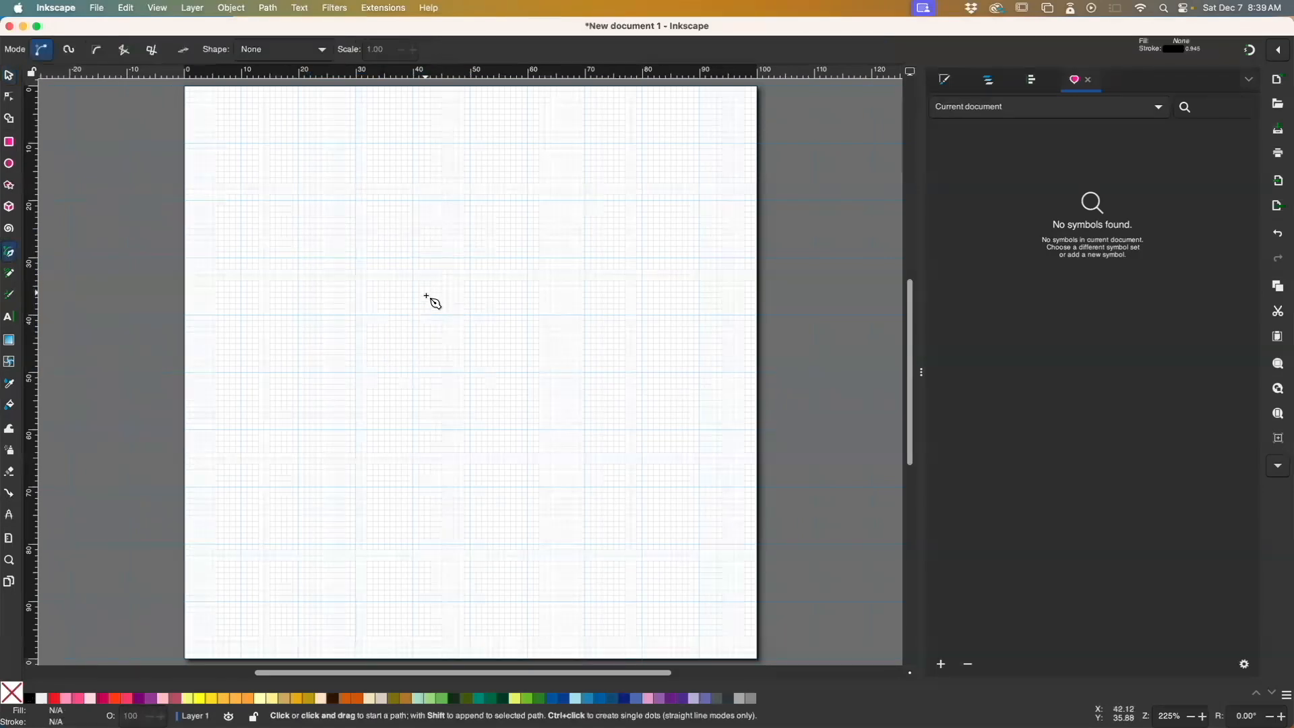
pyautogui.click(408, 313)
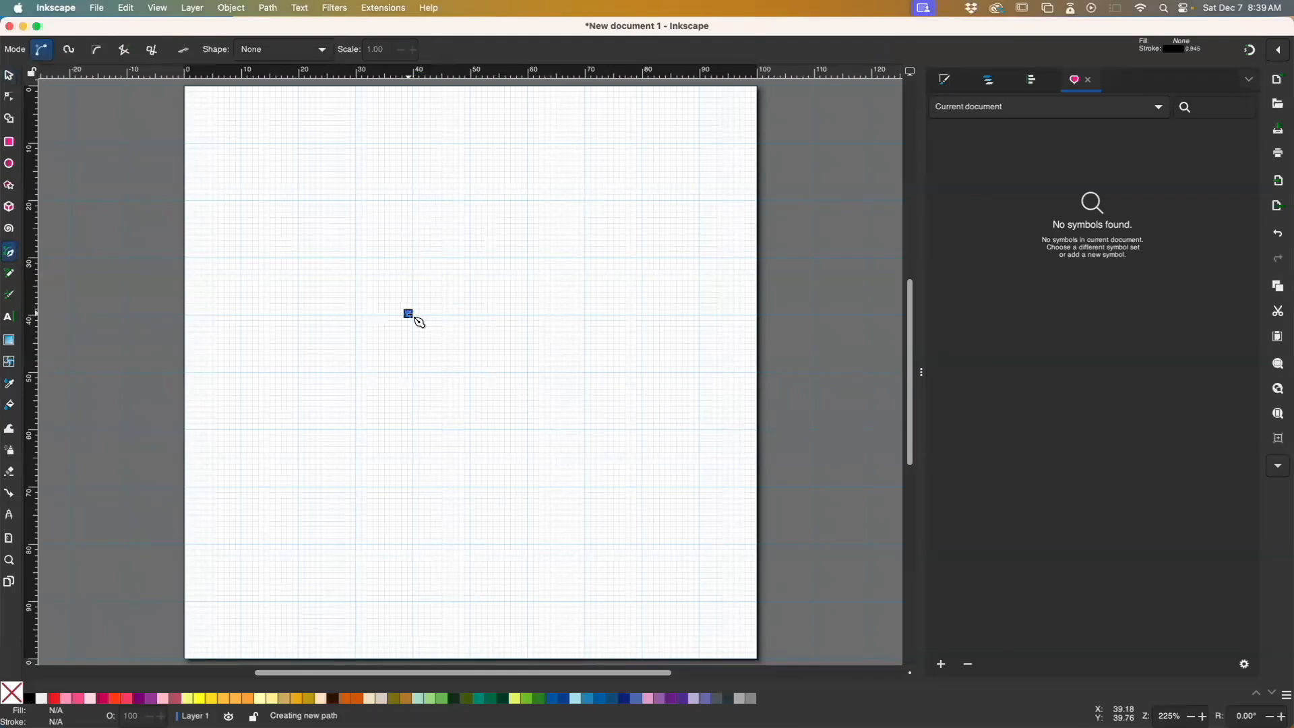
pyautogui.doubleClick(407, 197)
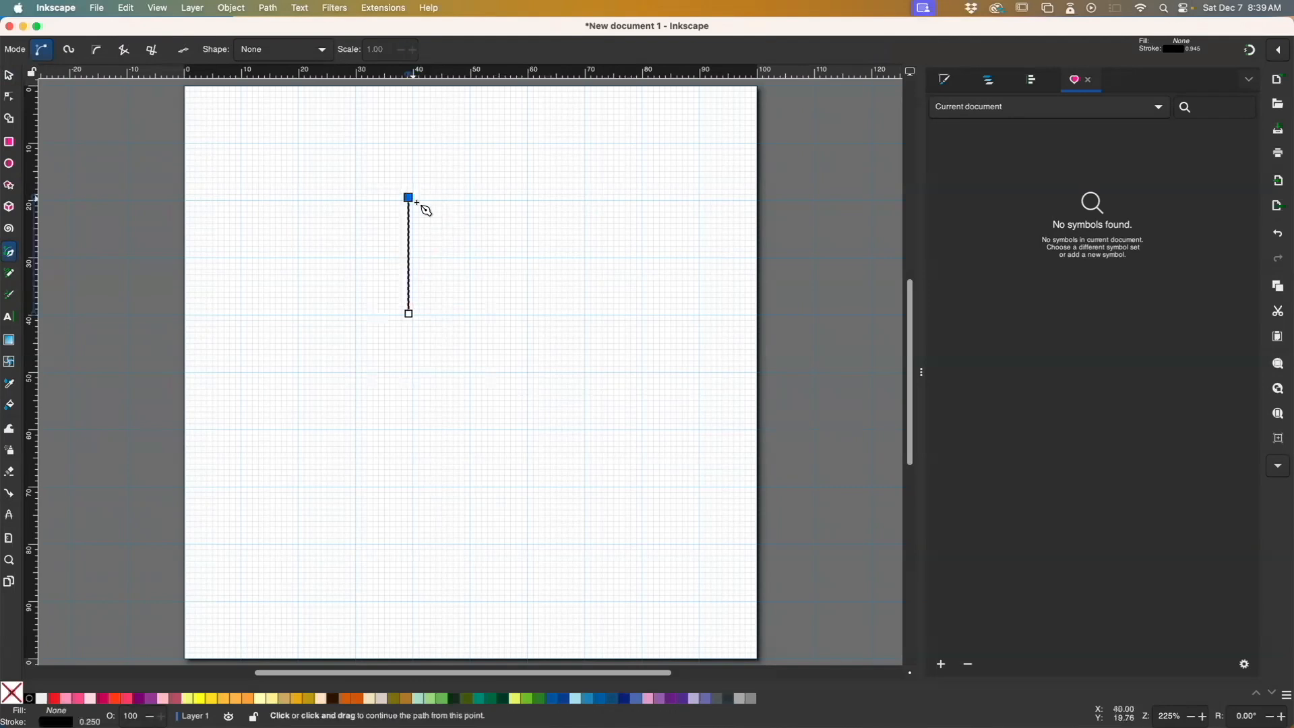
pyautogui.click(434, 314)
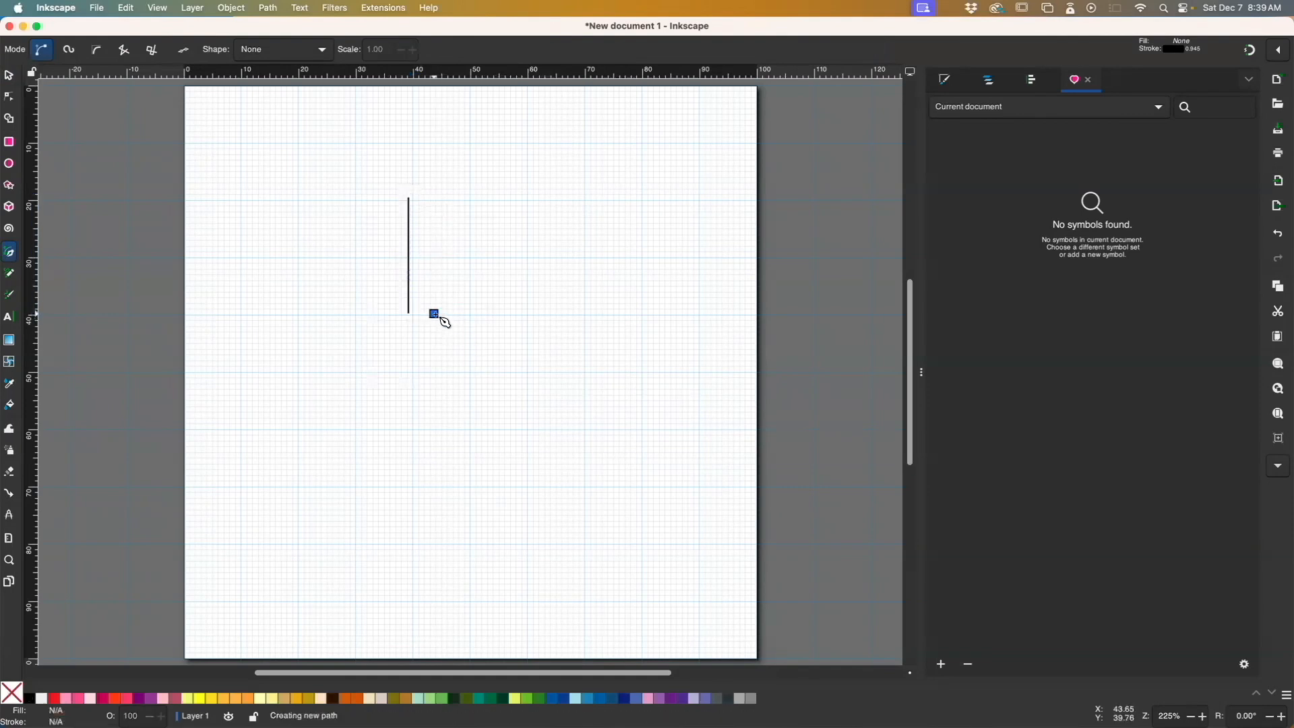
pyautogui.doubleClick(434, 199)
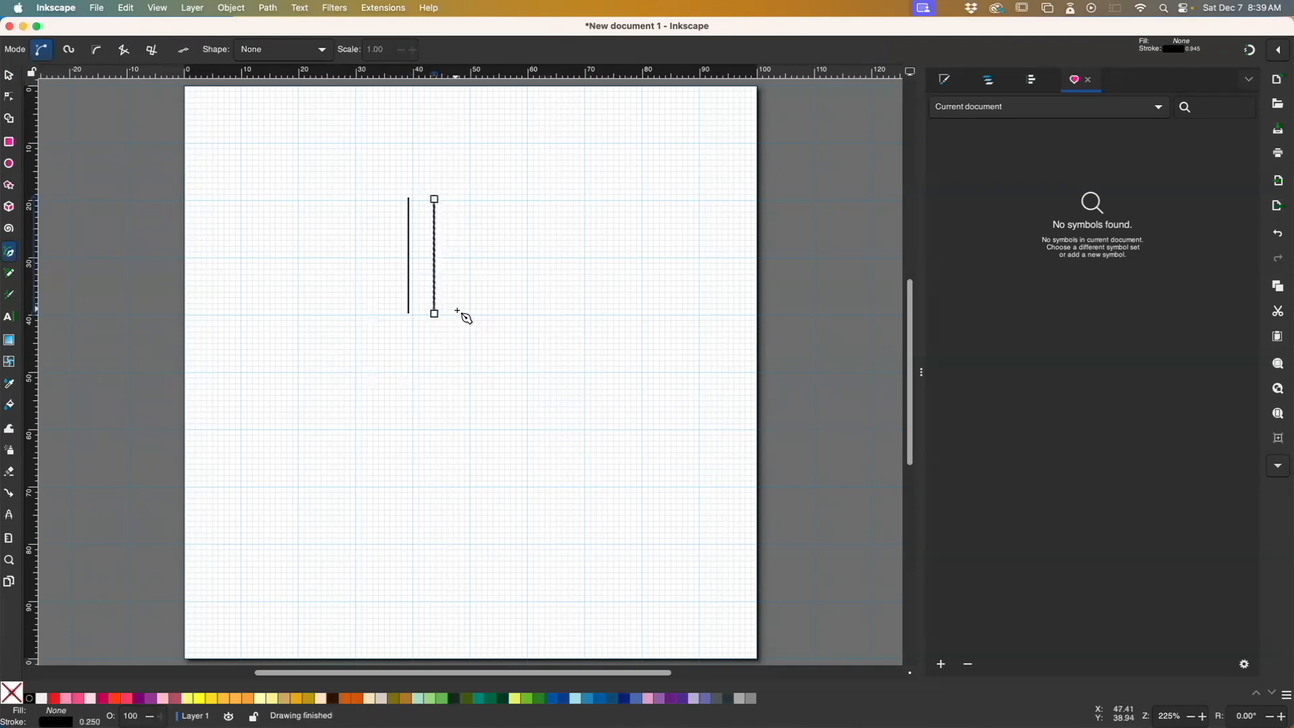
pyautogui.click(9, 75)
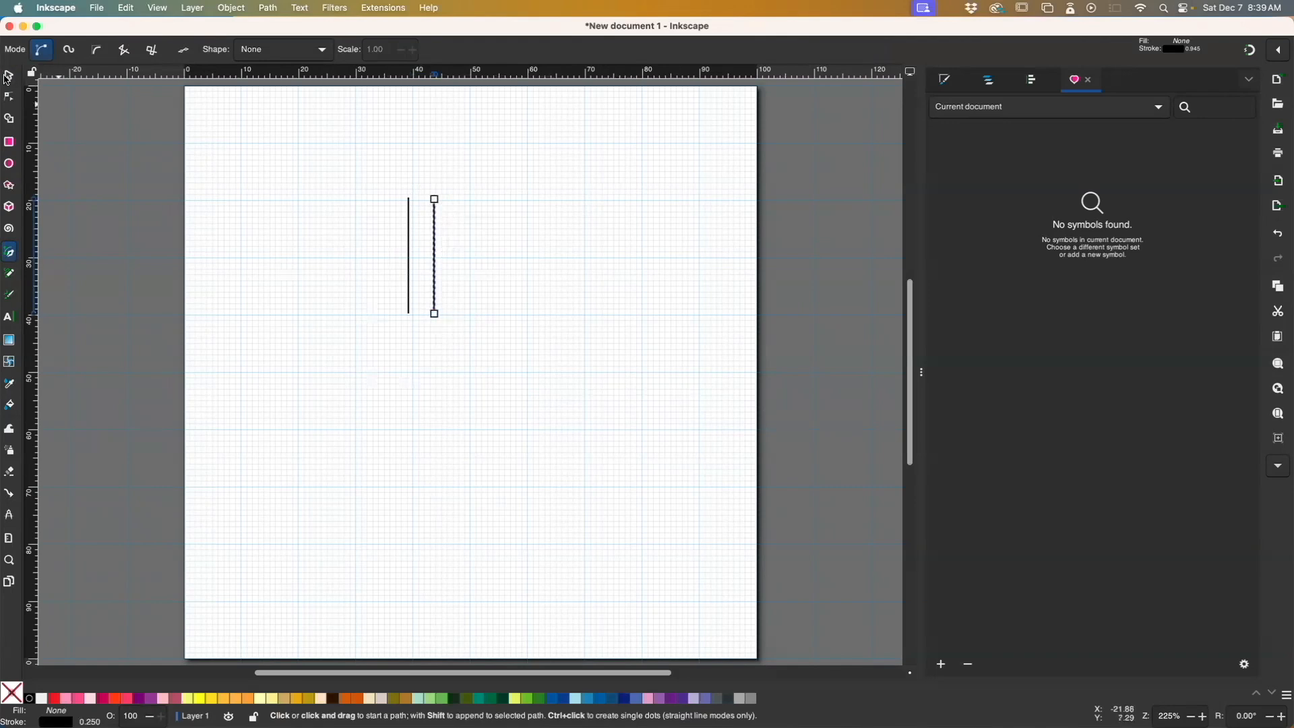
# - Select the two parallel vertical lines and combine them into one path without a crossing rung
pyautogui.moveTo(318, 154); pyautogui.dragTo(499, 357)
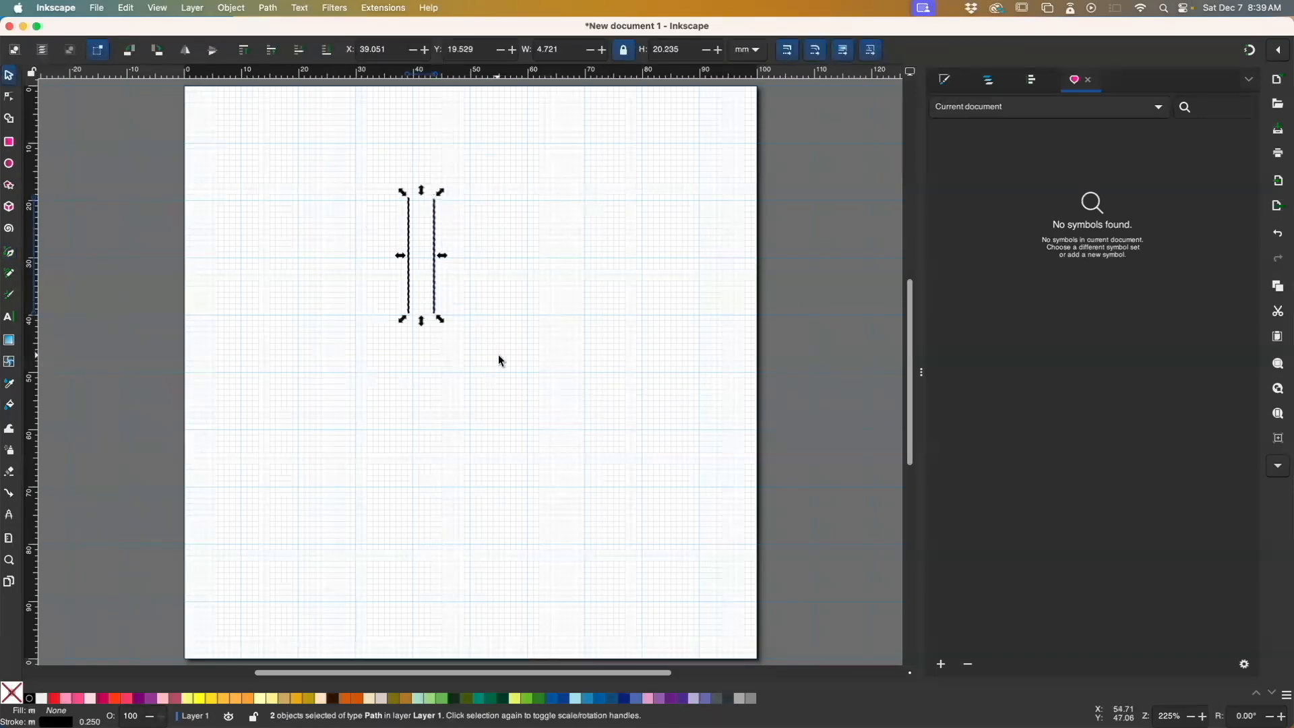
pyautogui.press('alt')
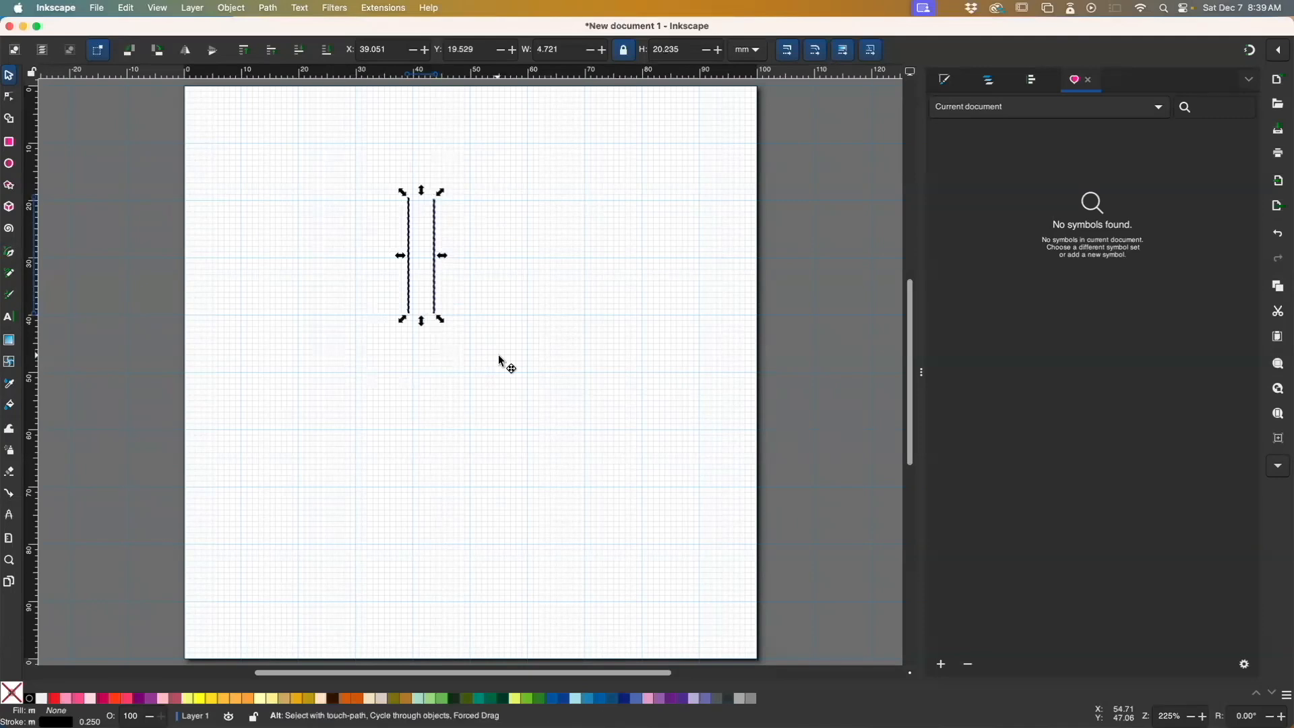
pyautogui.hotkey('ctrl', 'k')
# - Open the embroidery params for the two-line path, disable running stitch to preview it as a satin column, and discard the settings
pyautogui.hotkey('ctrl', 'shift', 'p')
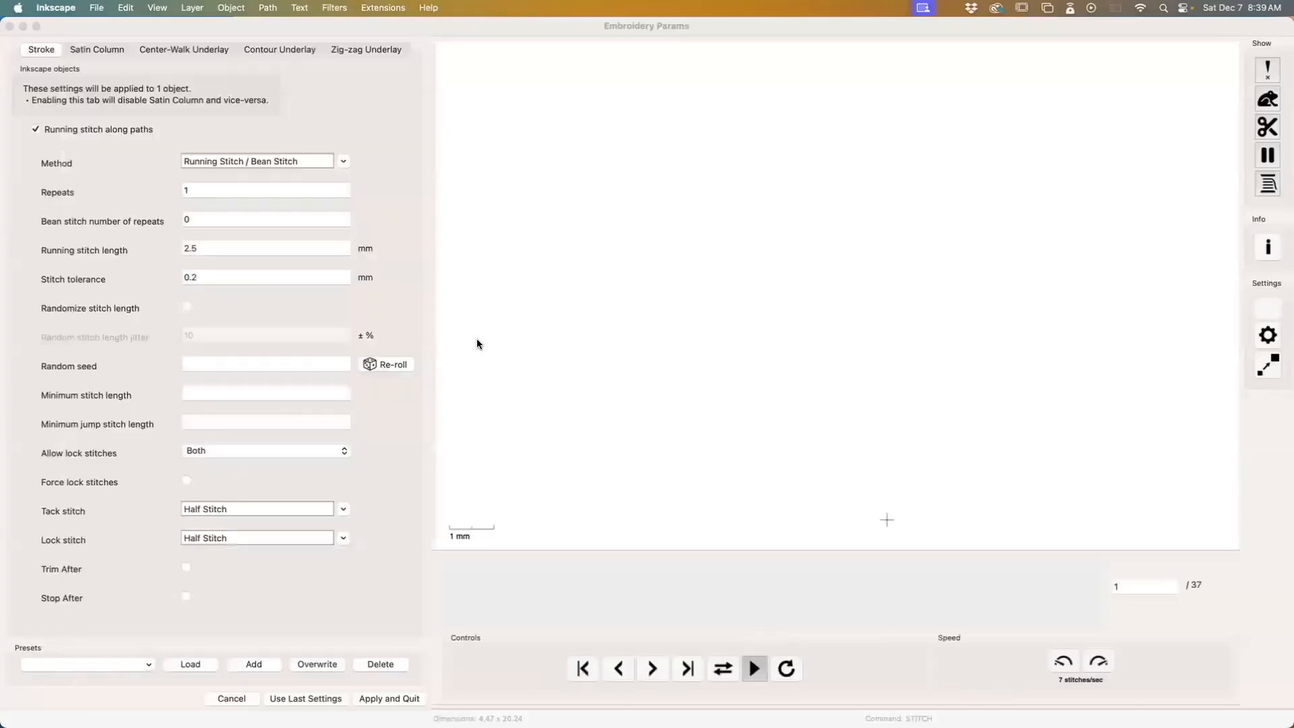
pyautogui.click(34, 129)
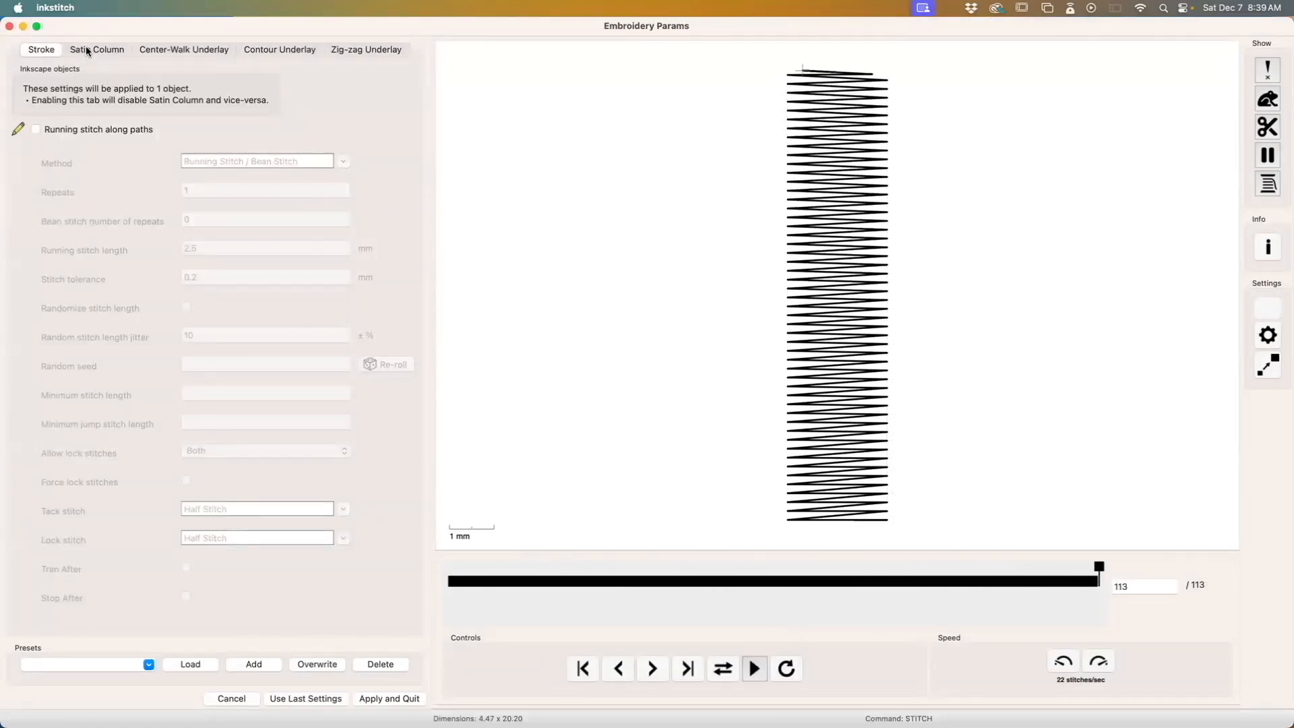
pyautogui.click(9, 25)
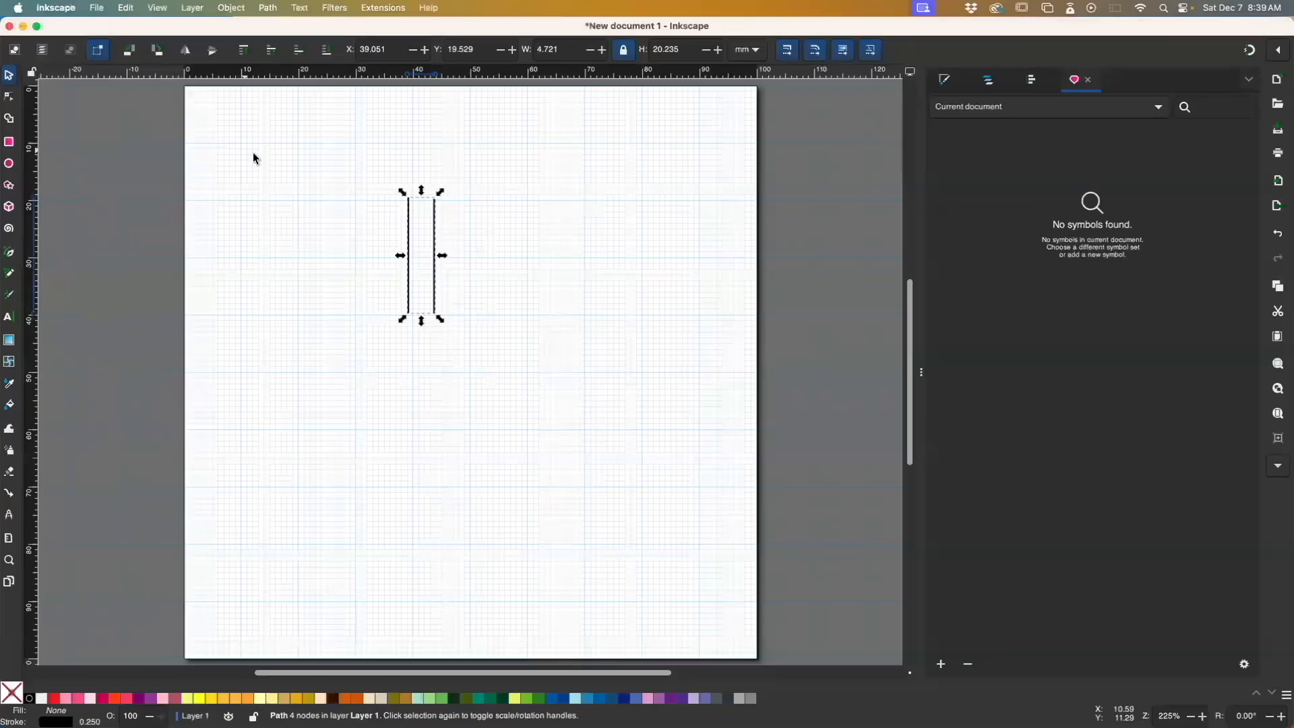
# - Move the combined two-line path aside and delete it from the canvas
pyautogui.moveTo(409, 241); pyautogui.dragTo(348, 298)
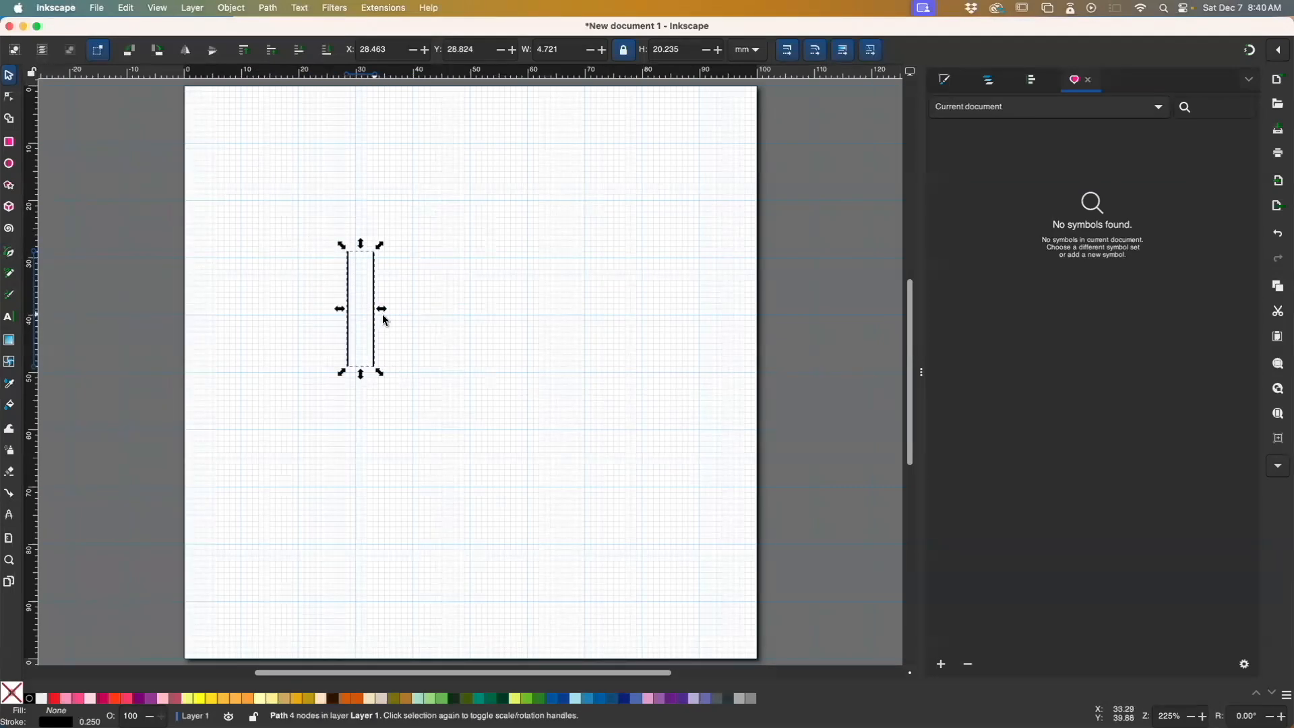
pyautogui.press('Delete')
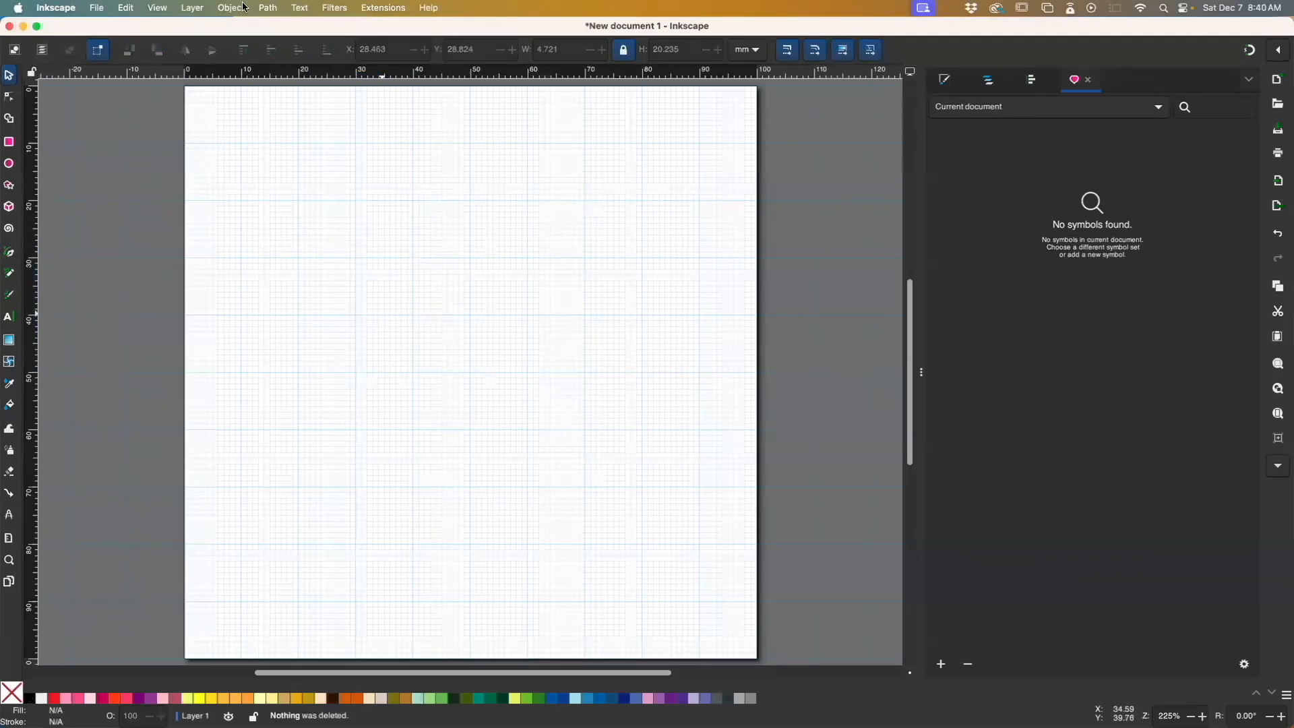
# - Draw a circle about 25 mm in diameter in the upper middle of the page and convert it to an editable path
pyautogui.click(9, 165)
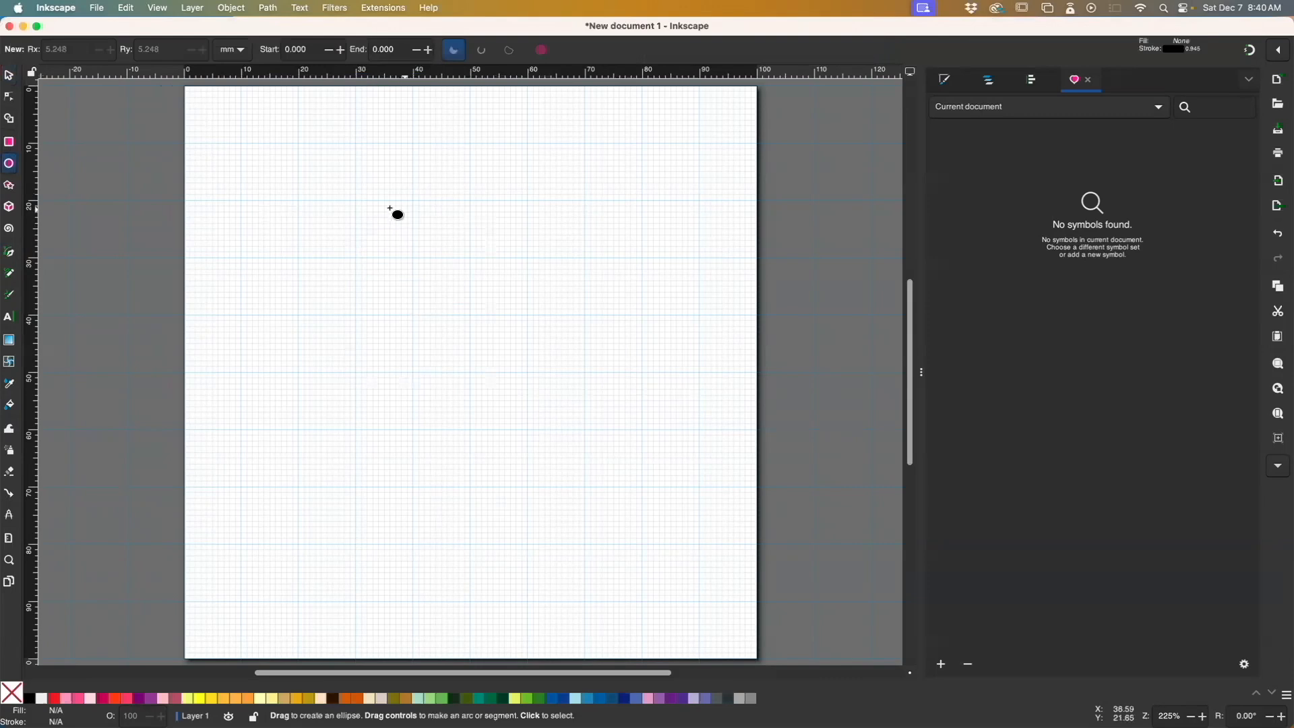
pyautogui.moveTo(361, 202)
pyautogui.mouseDown()
pyautogui.moveTo(395, 248)
pyautogui.moveTo(473, 300)
pyautogui.moveTo(472, 328)
pyautogui.moveTo(498, 340)
pyautogui.moveTo(503, 363)
pyautogui.mouseUp()
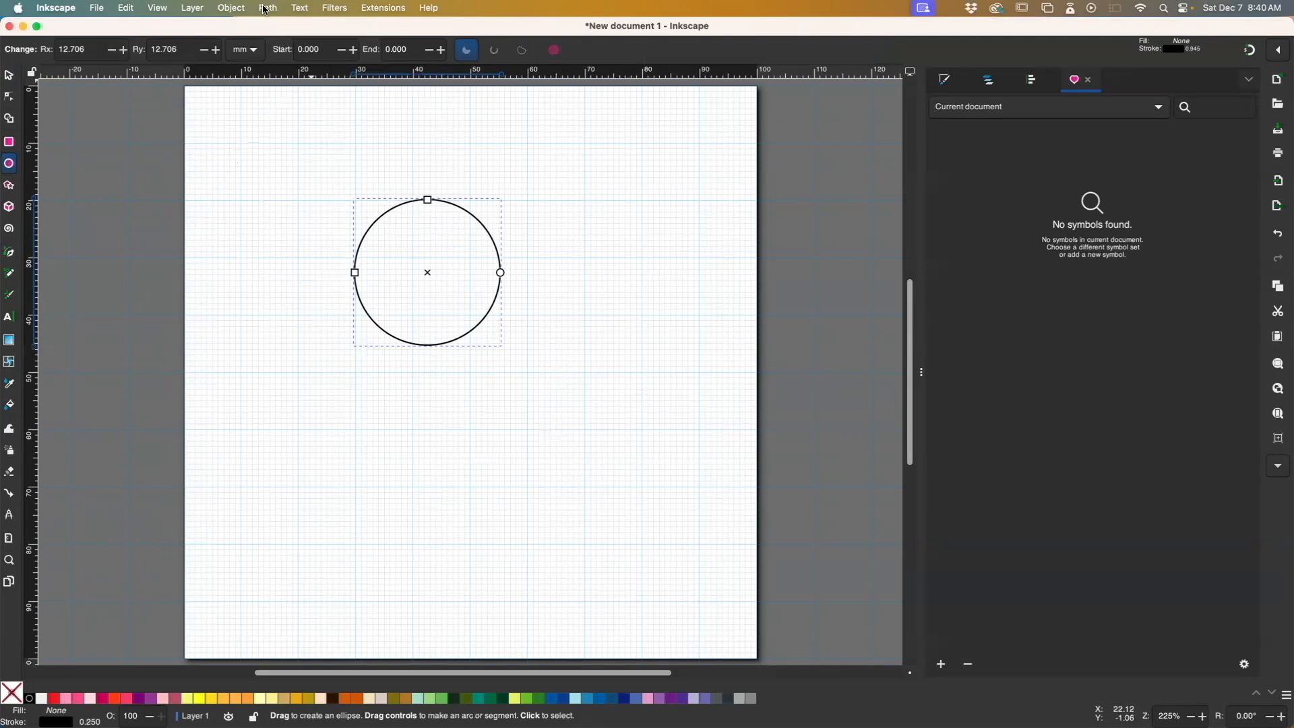
pyautogui.click(238, 10)
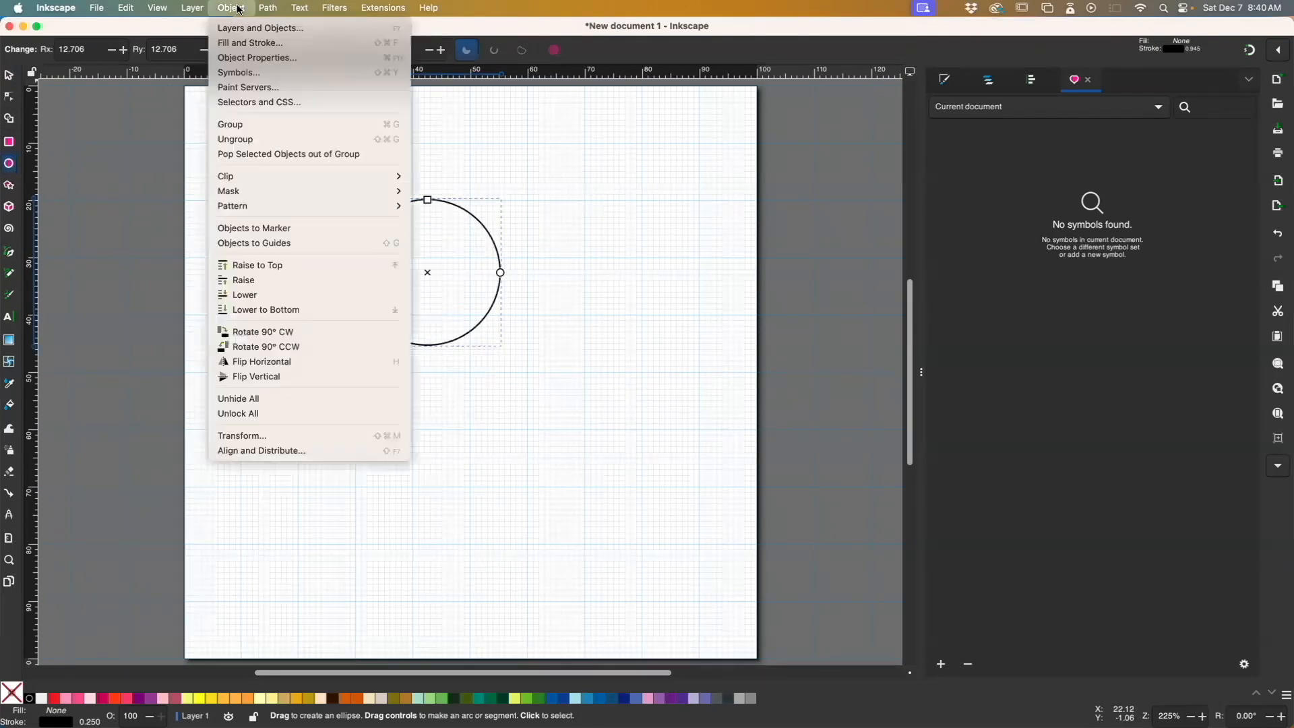
pyautogui.click(267, 27)
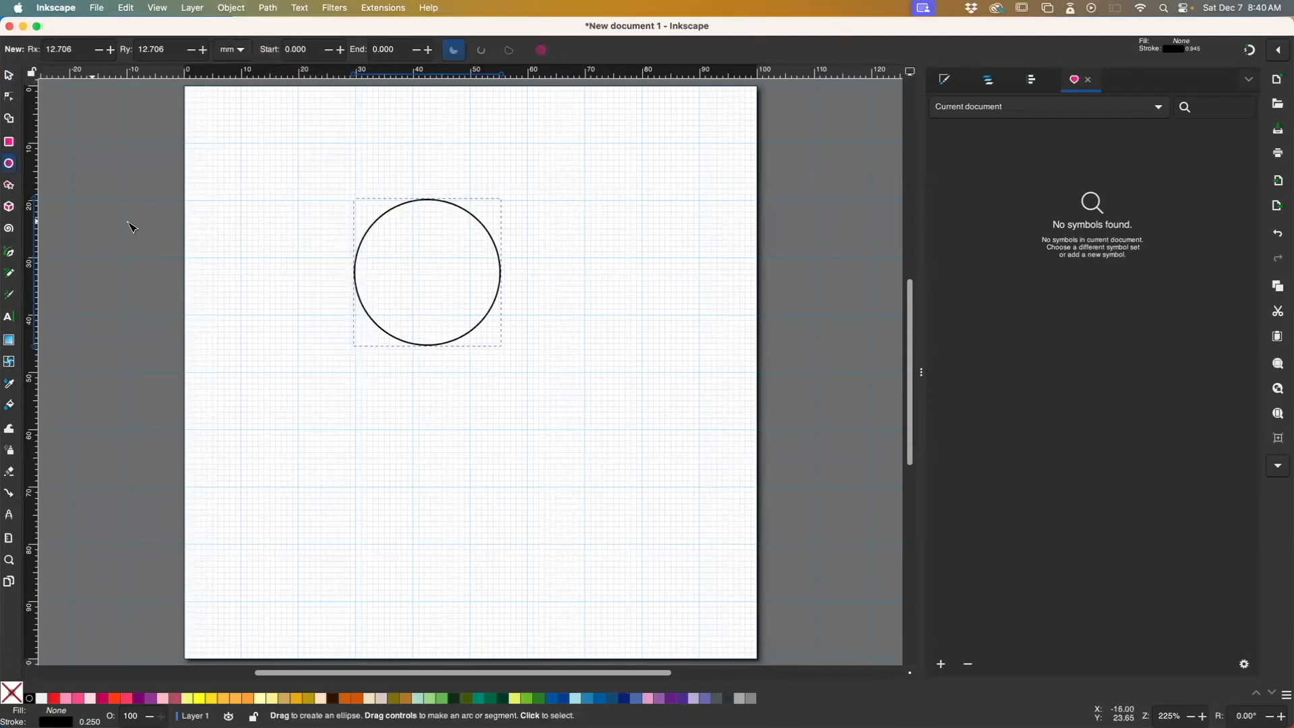
pyautogui.press('n')
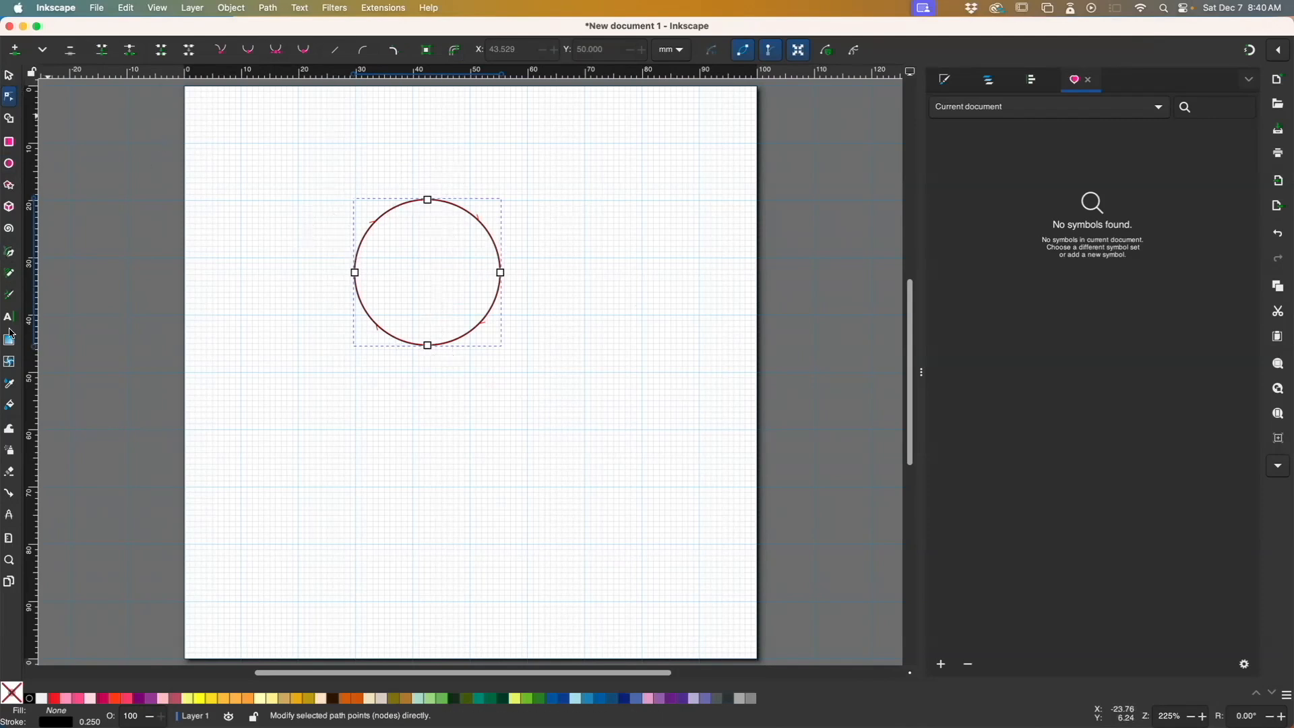
# - Fill the circle path with the Clay Brown palette colour
pyautogui.click(12, 256)
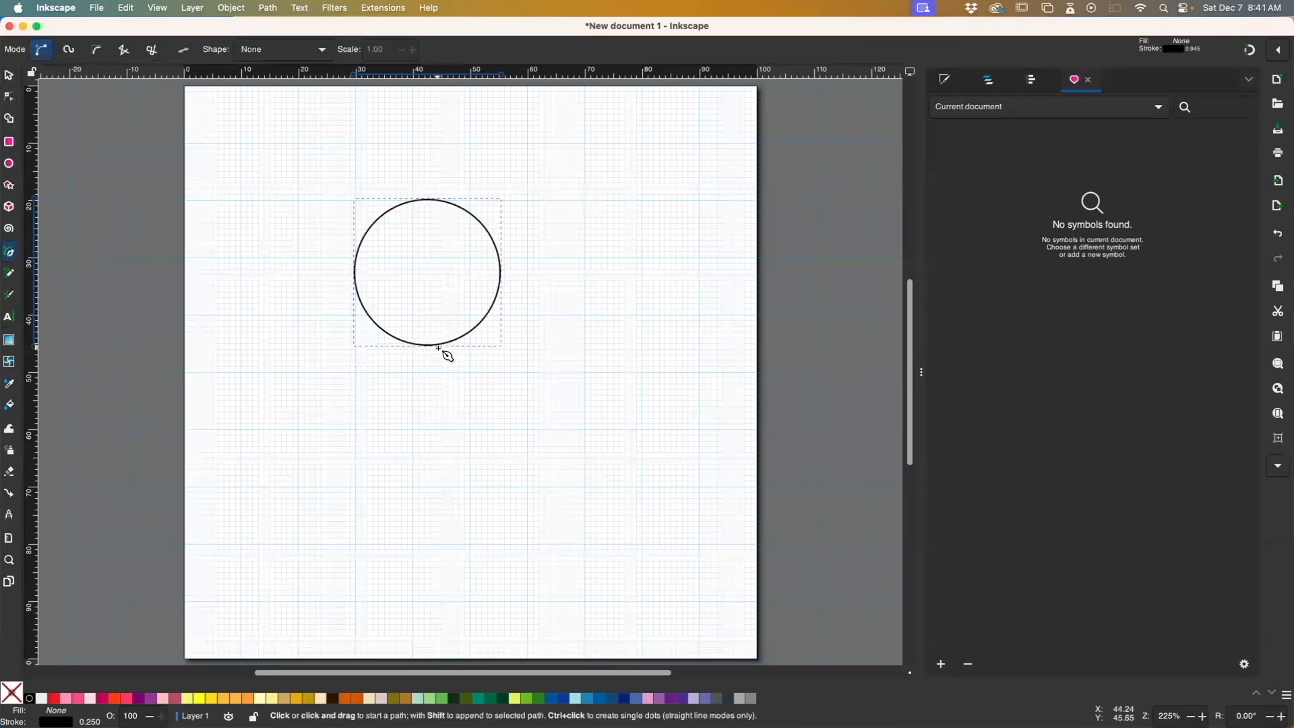
pyautogui.click(9, 75)
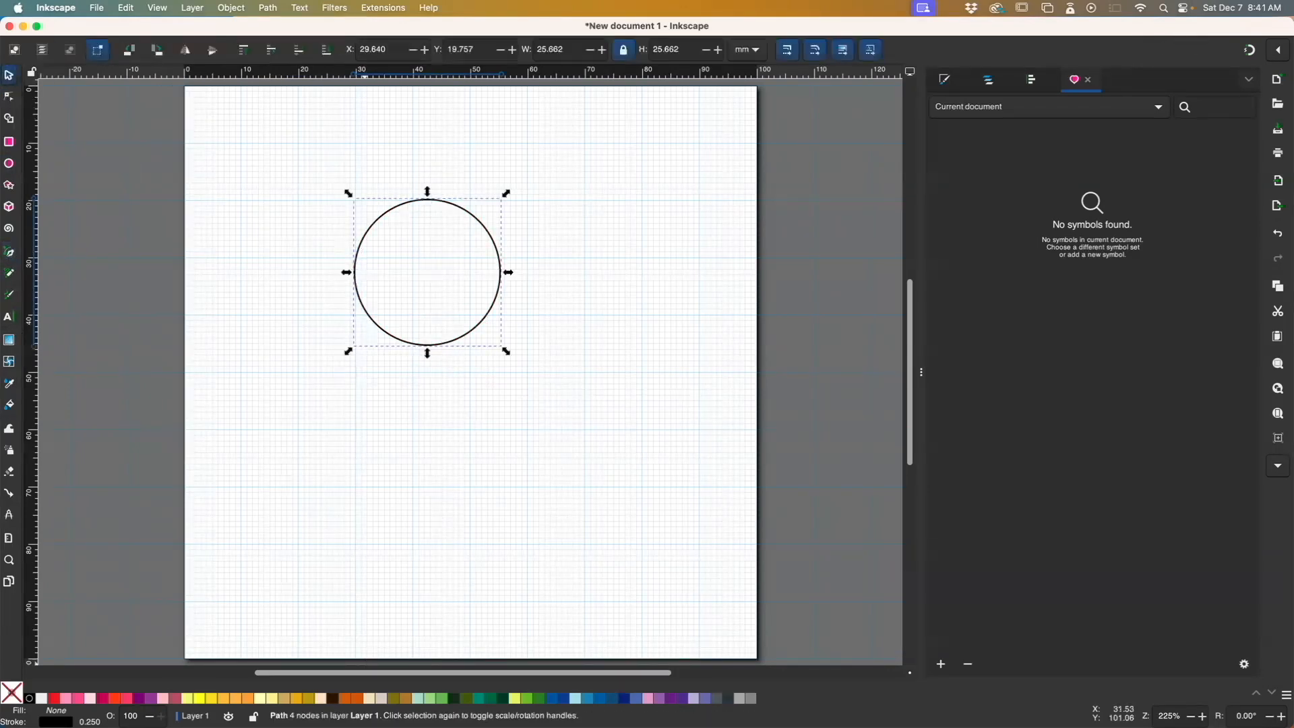
pyautogui.press('n')
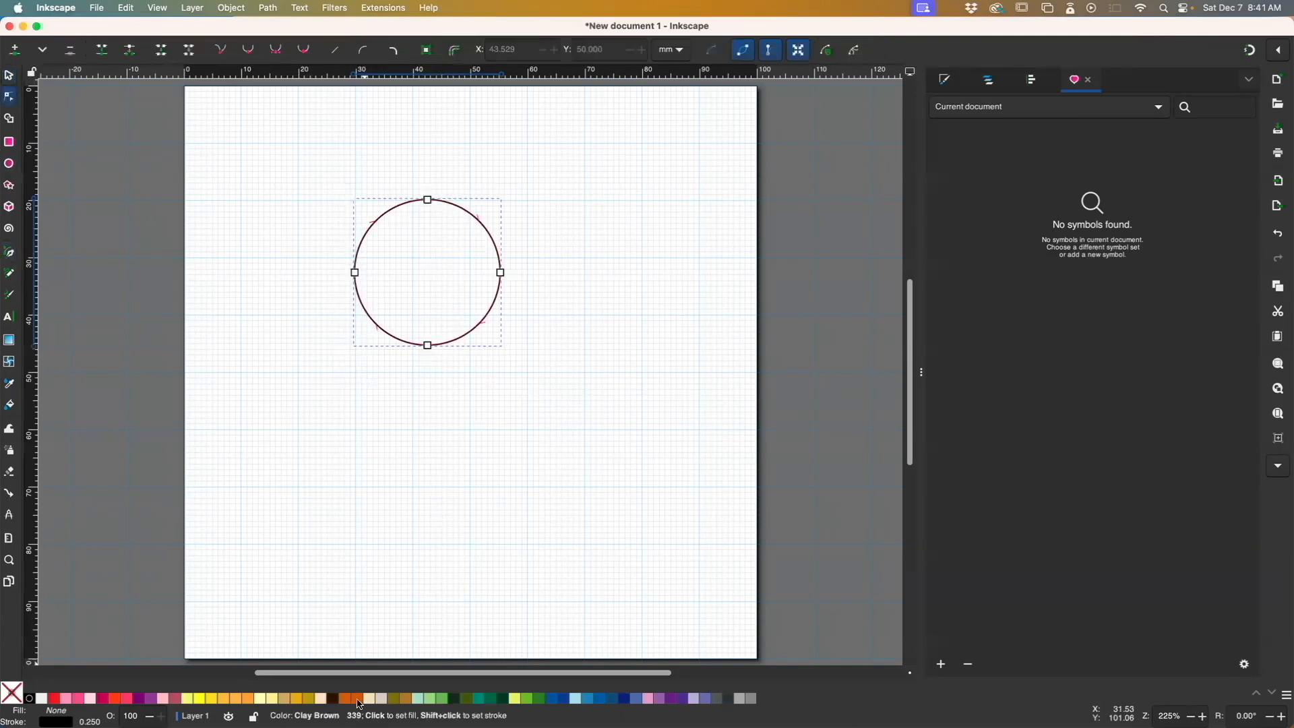
pyautogui.click(360, 704)
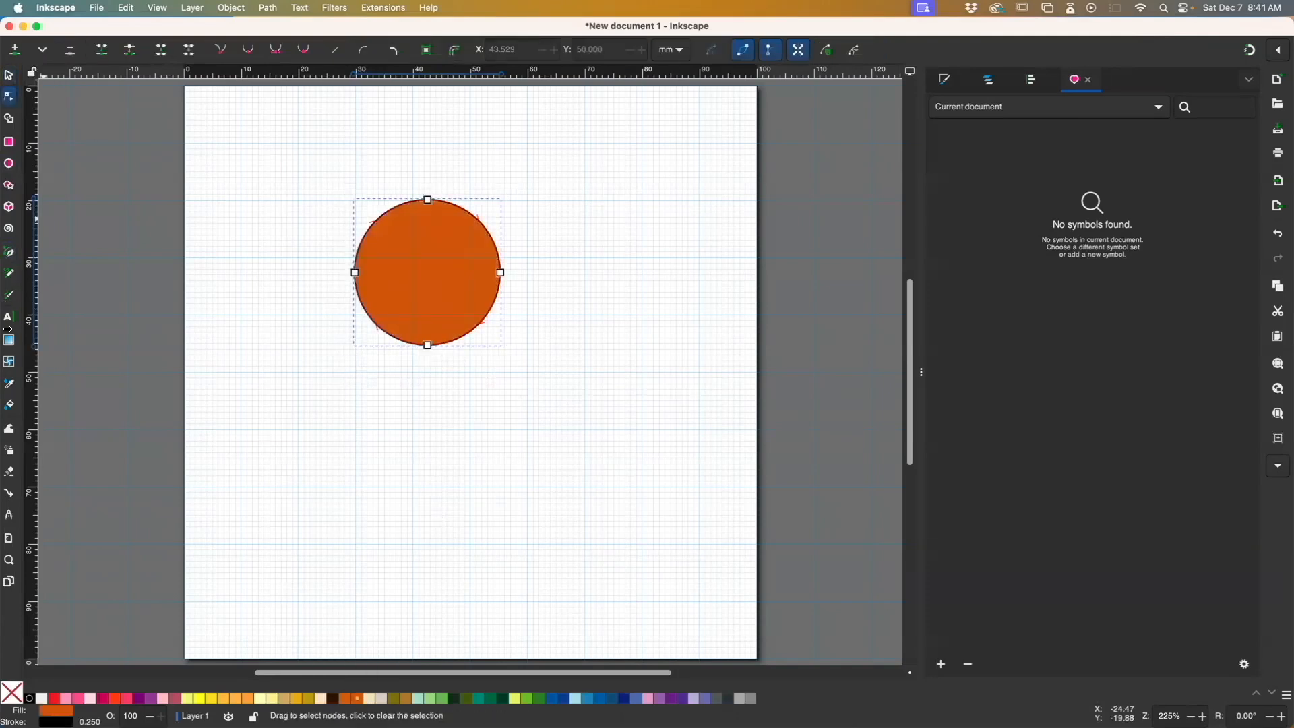
# - Enable snapping and draw an open ten-node zigzag with the Pen tool, alternating between the circle's sides from its bottom to its top
pyautogui.click(9, 254)
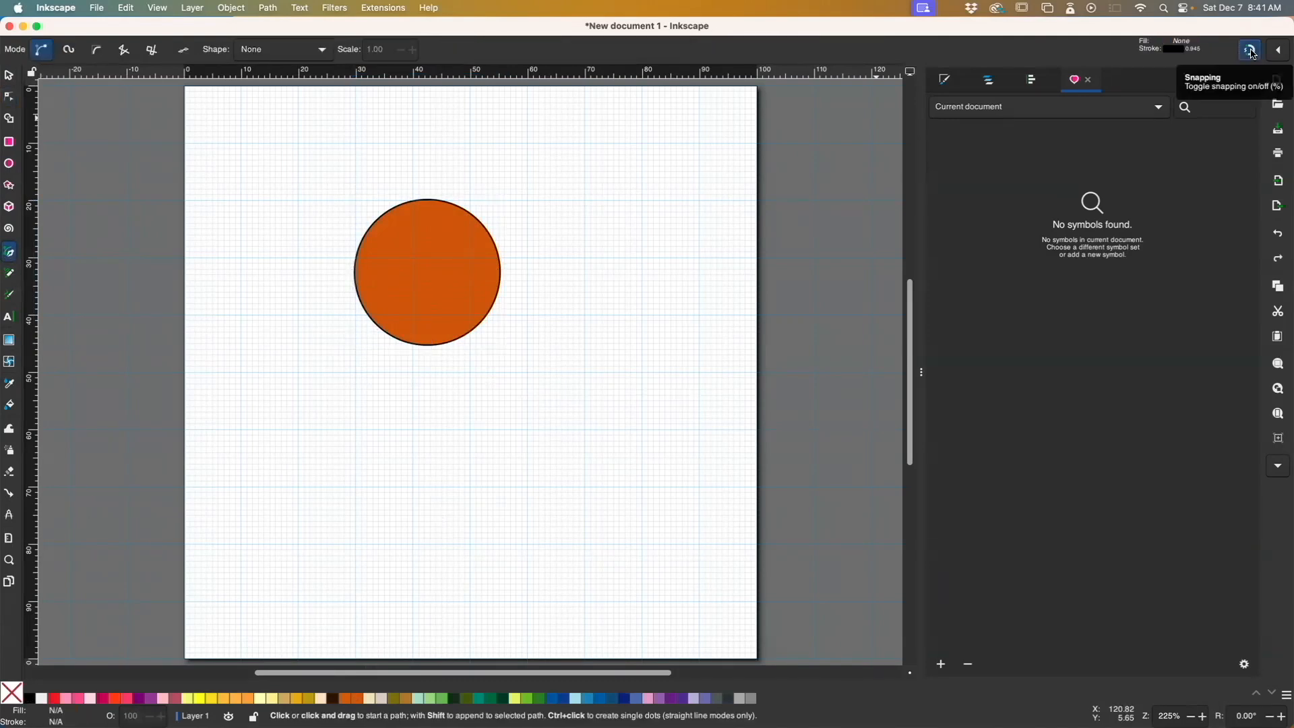
pyautogui.click(466, 335)
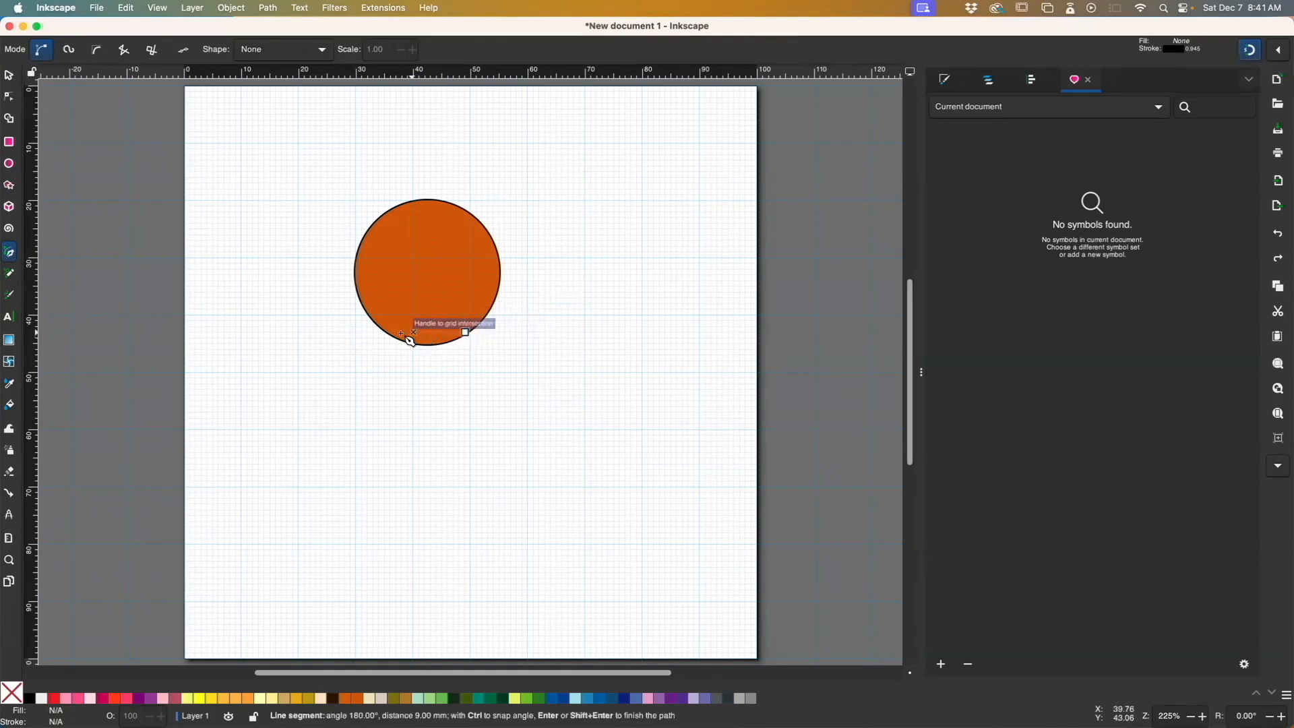
pyautogui.click(391, 333)
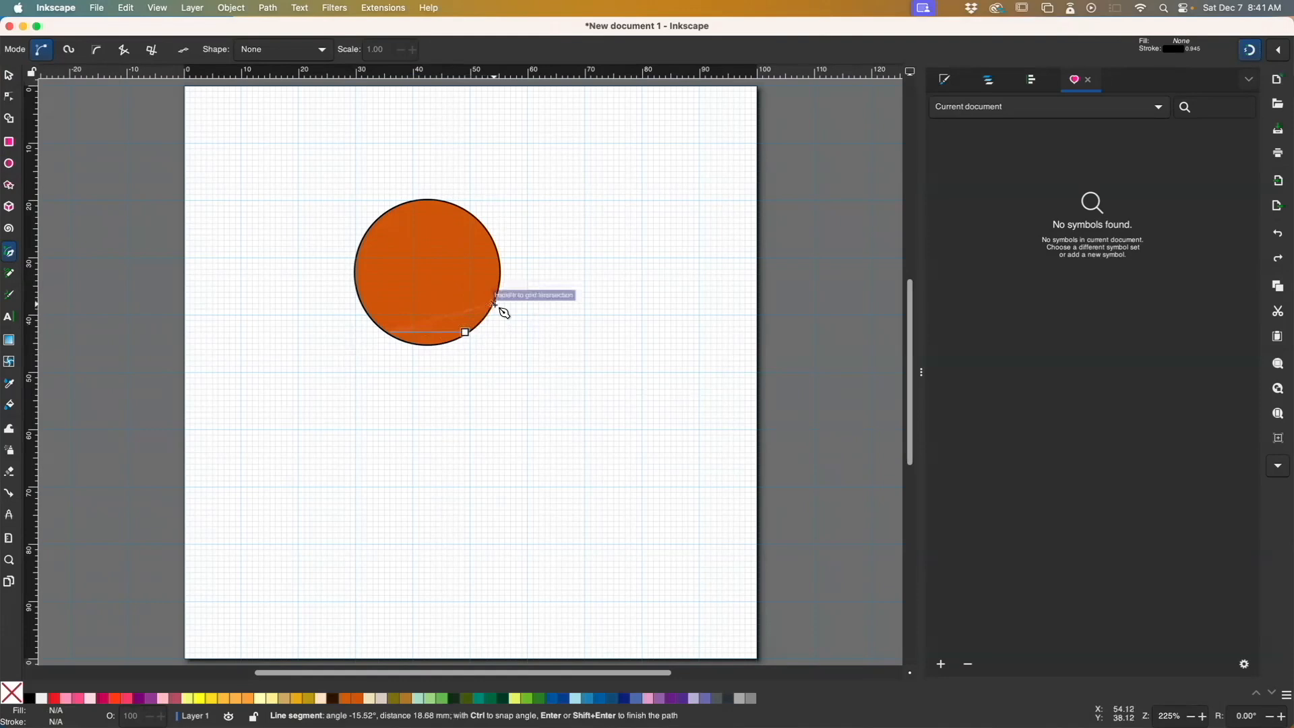
pyautogui.click(494, 306)
pyautogui.click(362, 305)
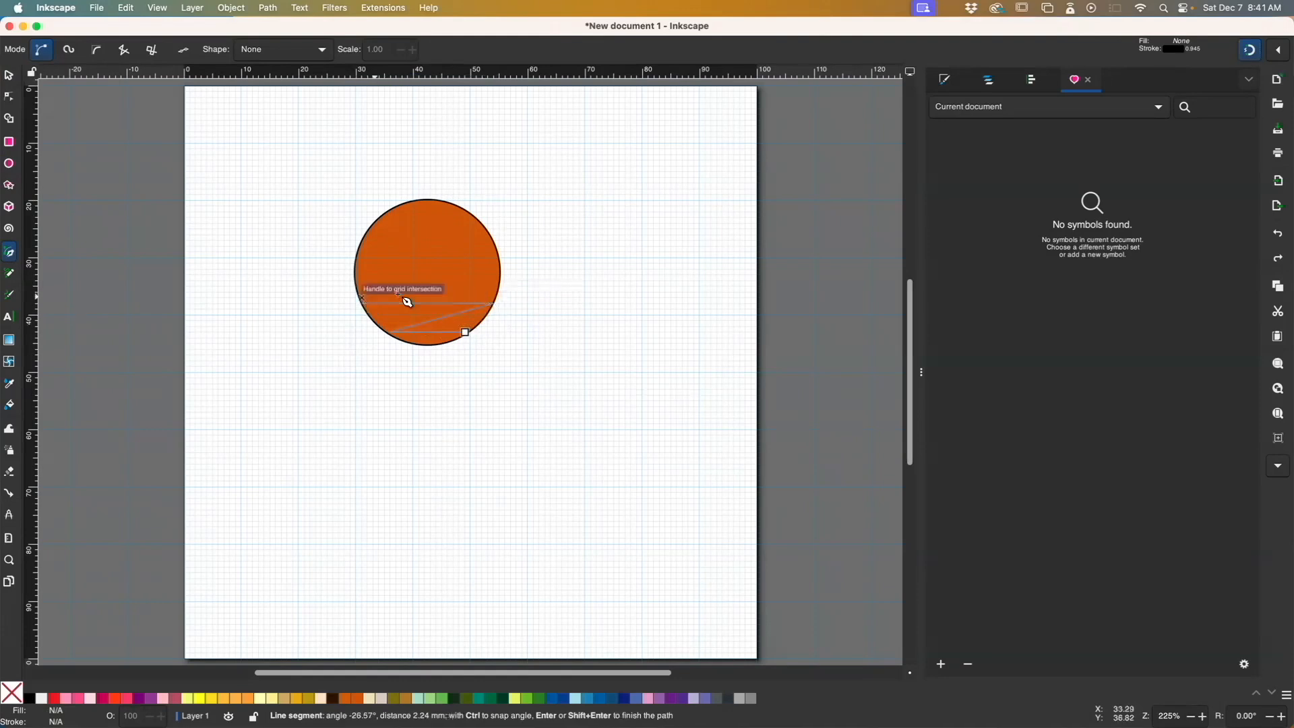
pyautogui.click(500, 277)
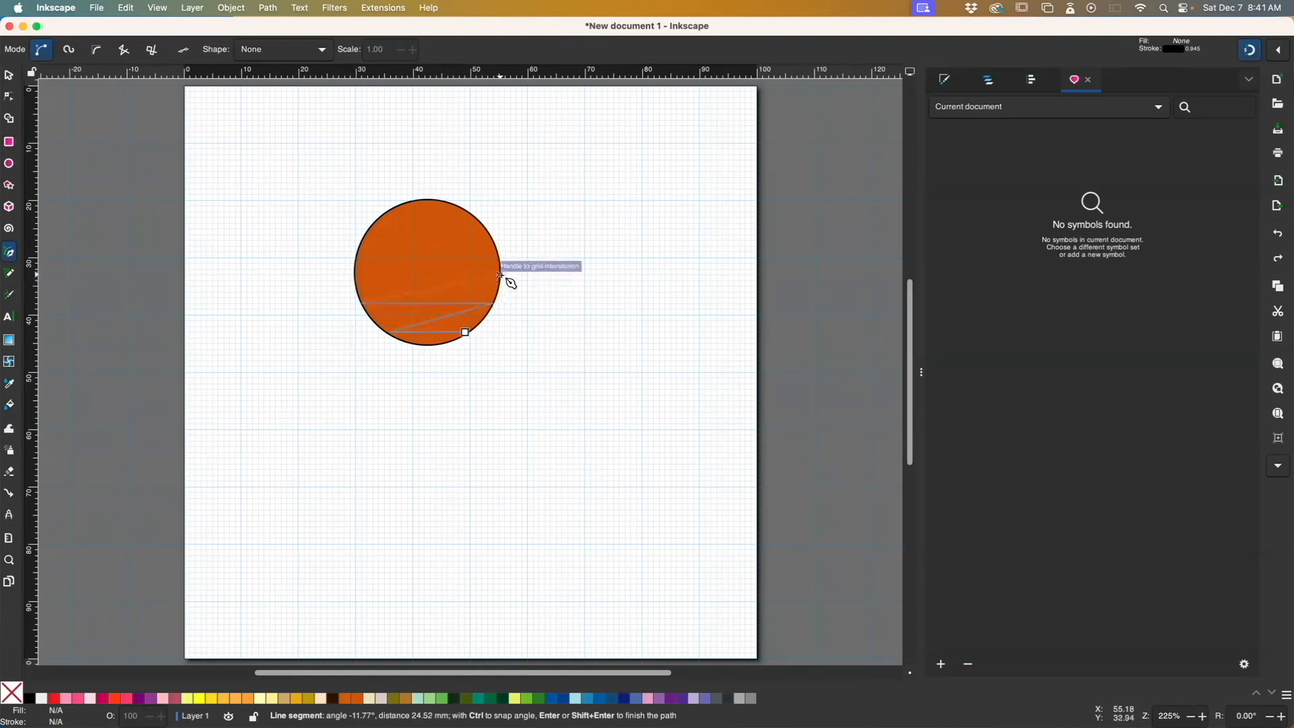
pyautogui.click(354, 269)
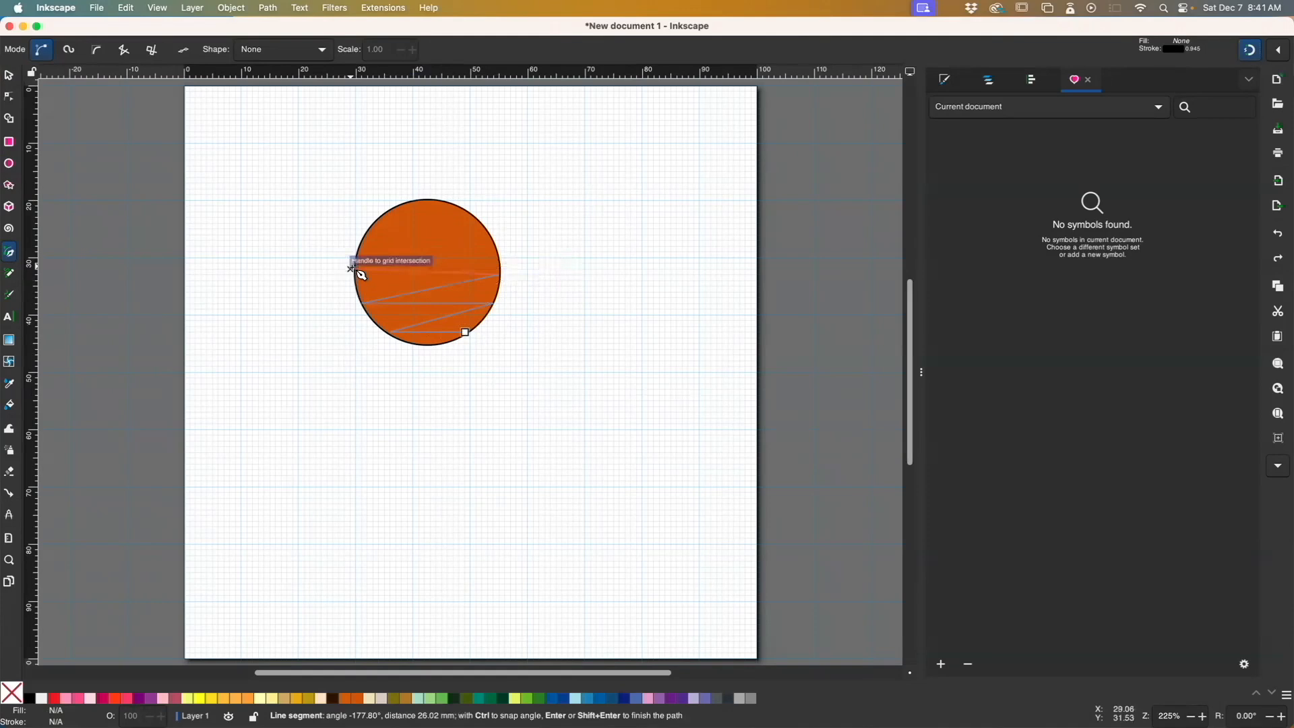
pyautogui.click(497, 248)
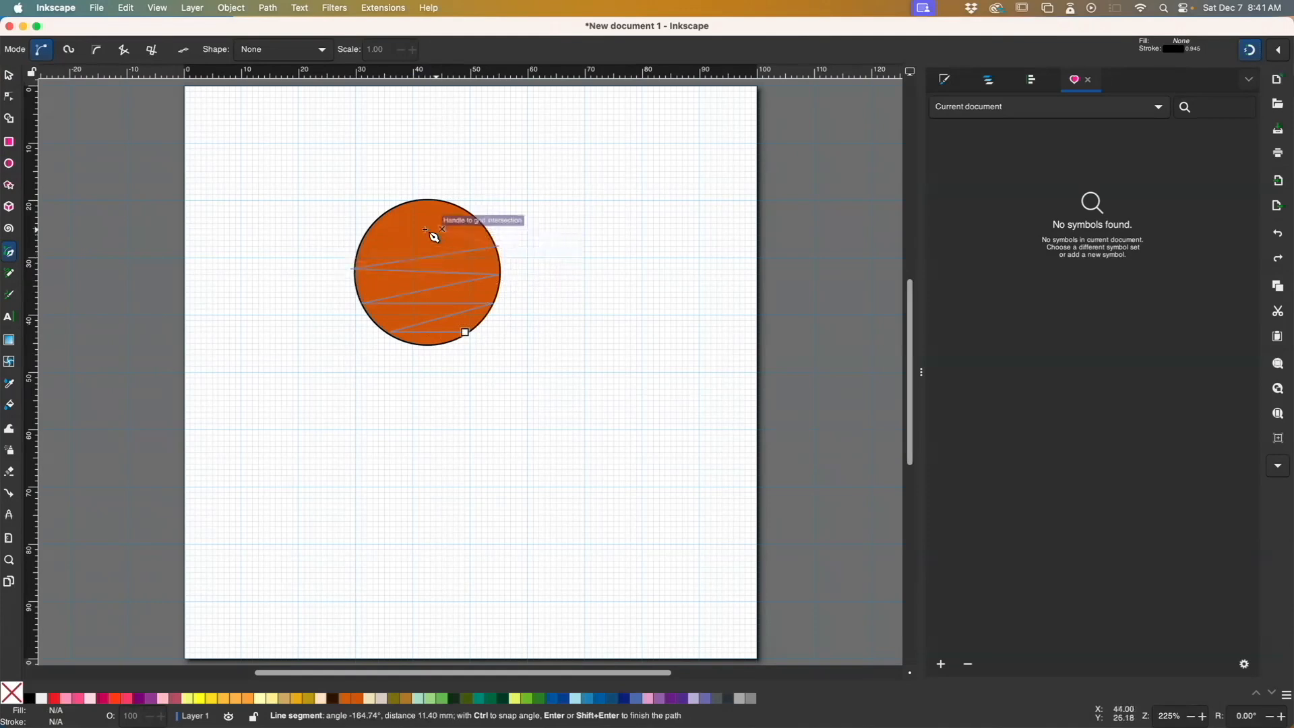
pyautogui.click(373, 232)
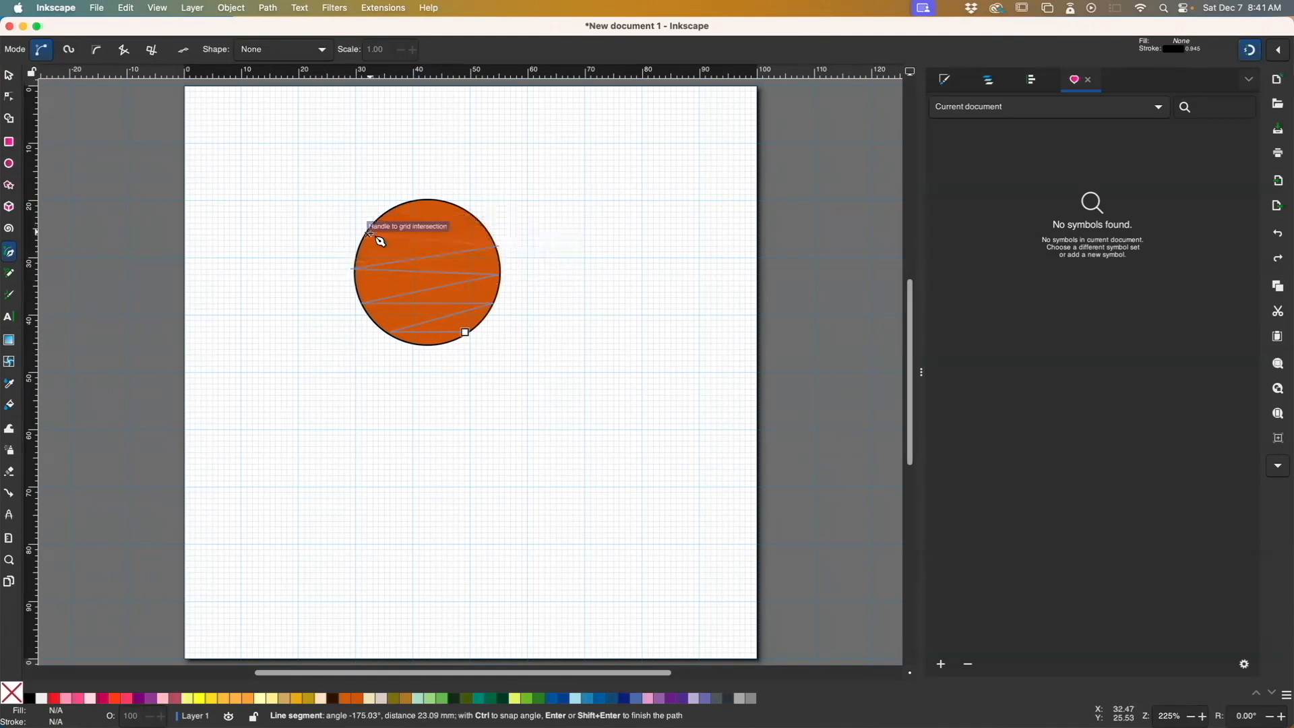
pyautogui.doubleClick(474, 214)
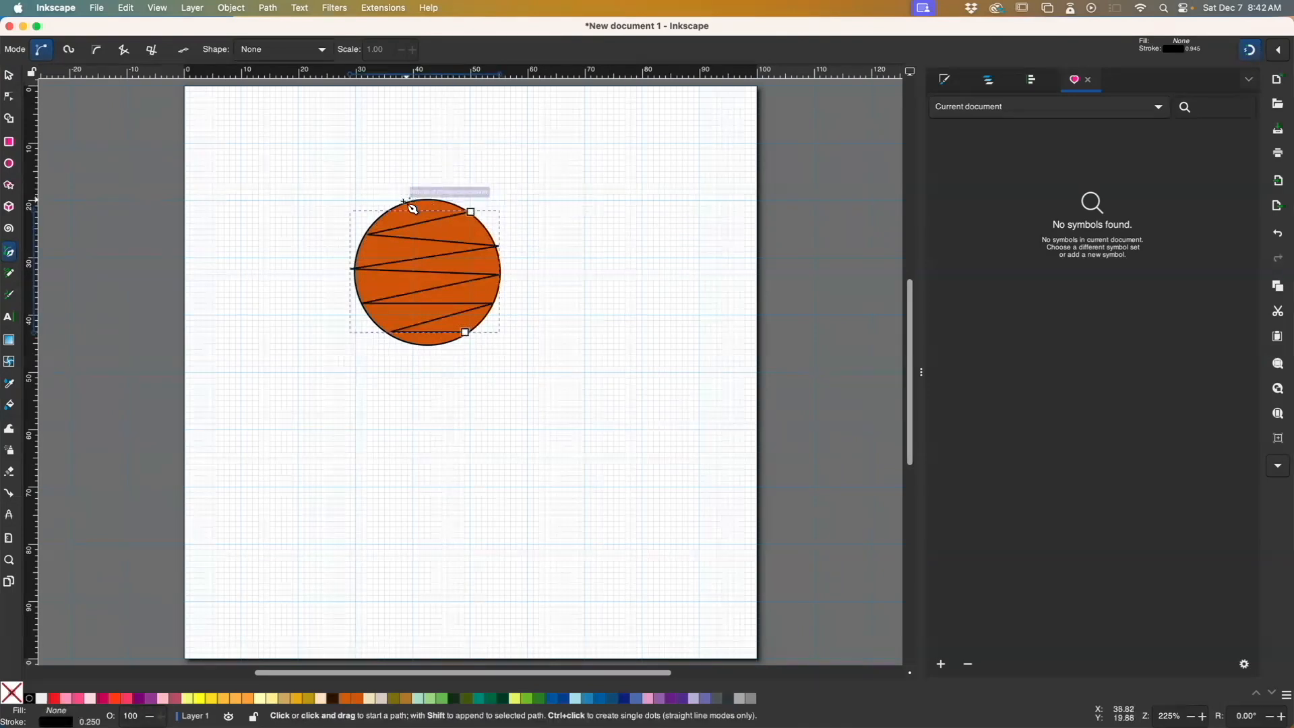
pyautogui.click(472, 212)
pyautogui.press('Escape')
pyautogui.click(9, 75)
pyautogui.moveTo(419, 288); pyautogui.dragTo(482, 372)
pyautogui.hotkey('ctrl', 'z')
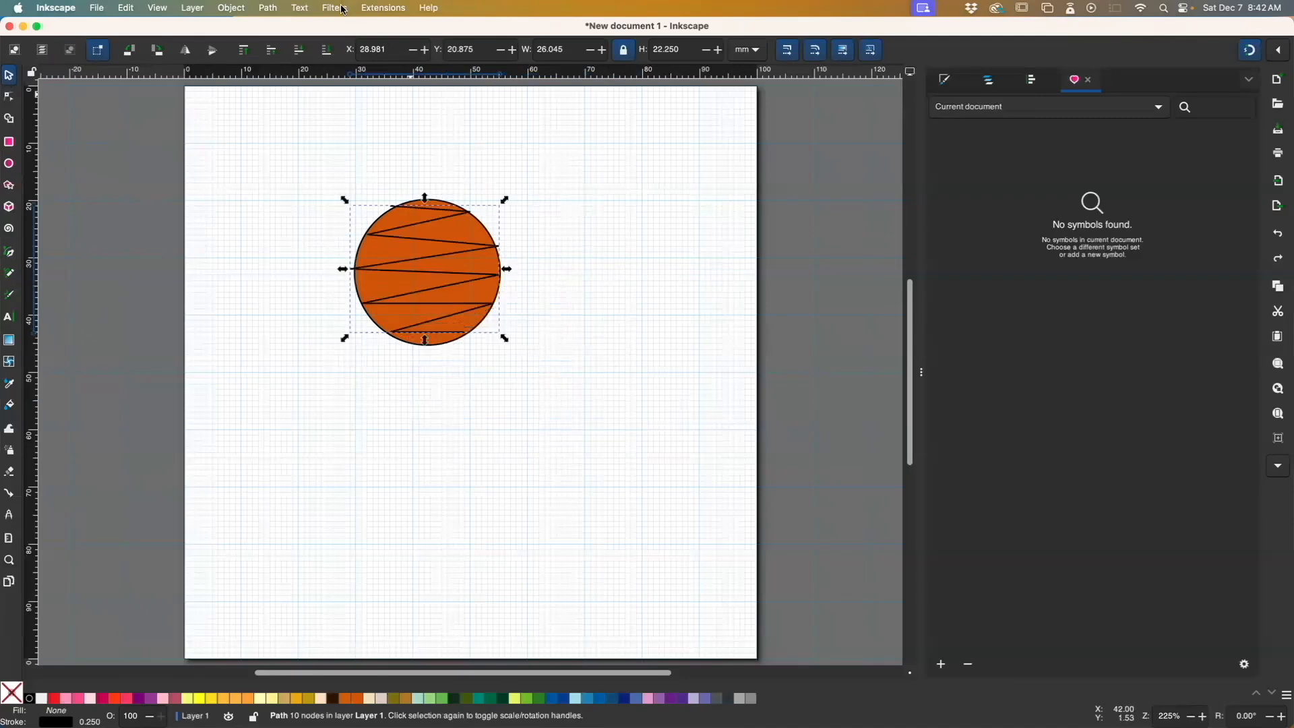
# - Convert the zigzag line to a satin column using the Sawtooth pattern, with smoothing off, rungs added and their number reduced
pyautogui.click(371, 7)
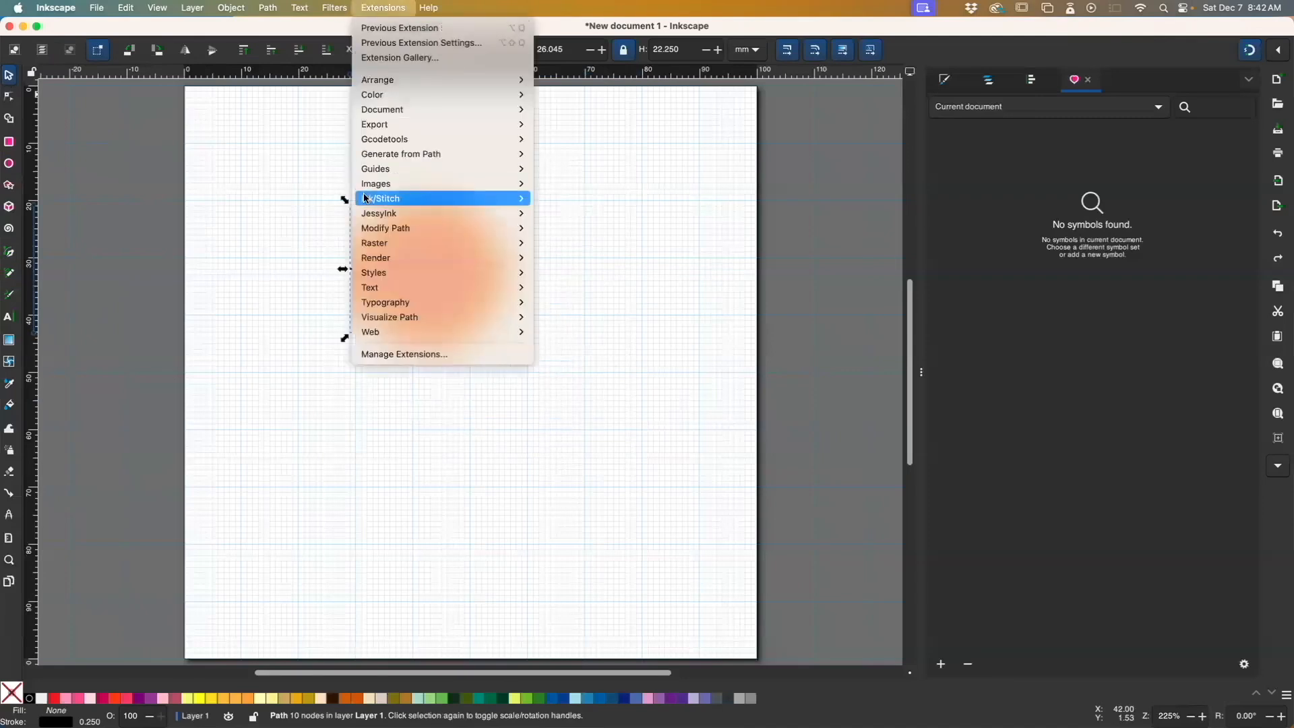
pyautogui.moveTo(432, 199)
pyautogui.moveTo(624, 370)
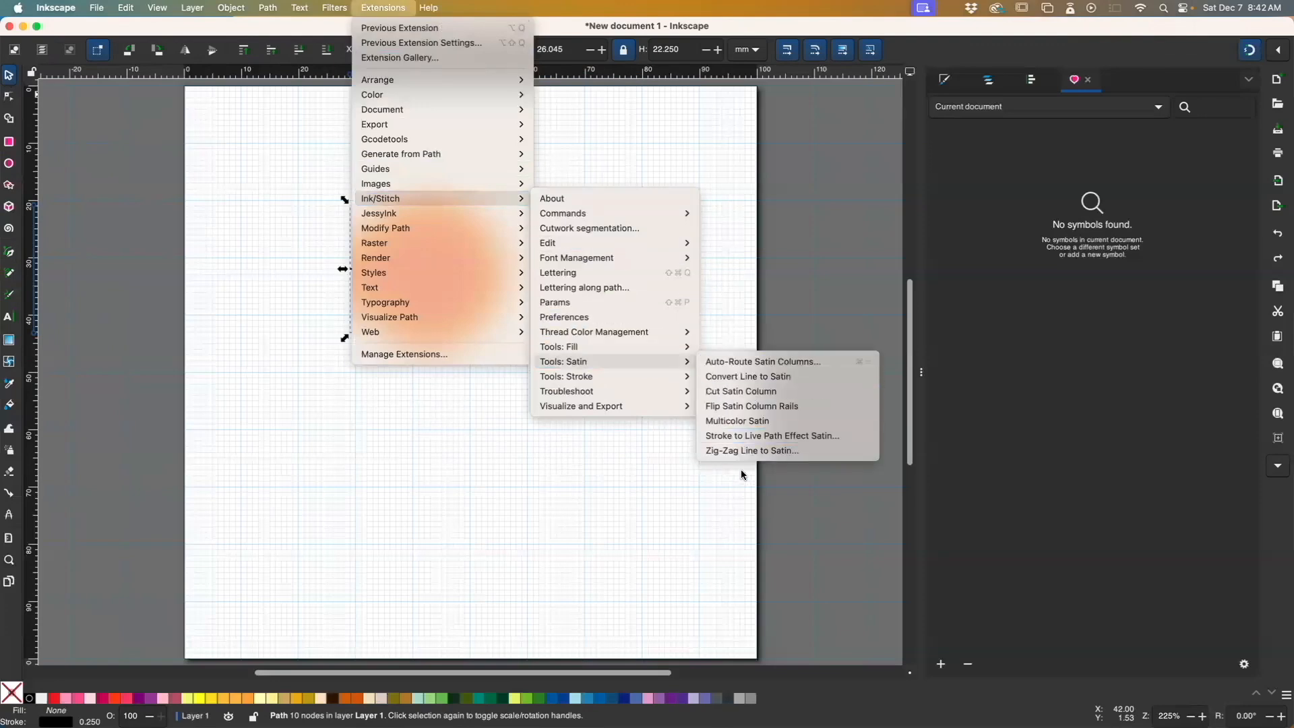
pyautogui.click(748, 450)
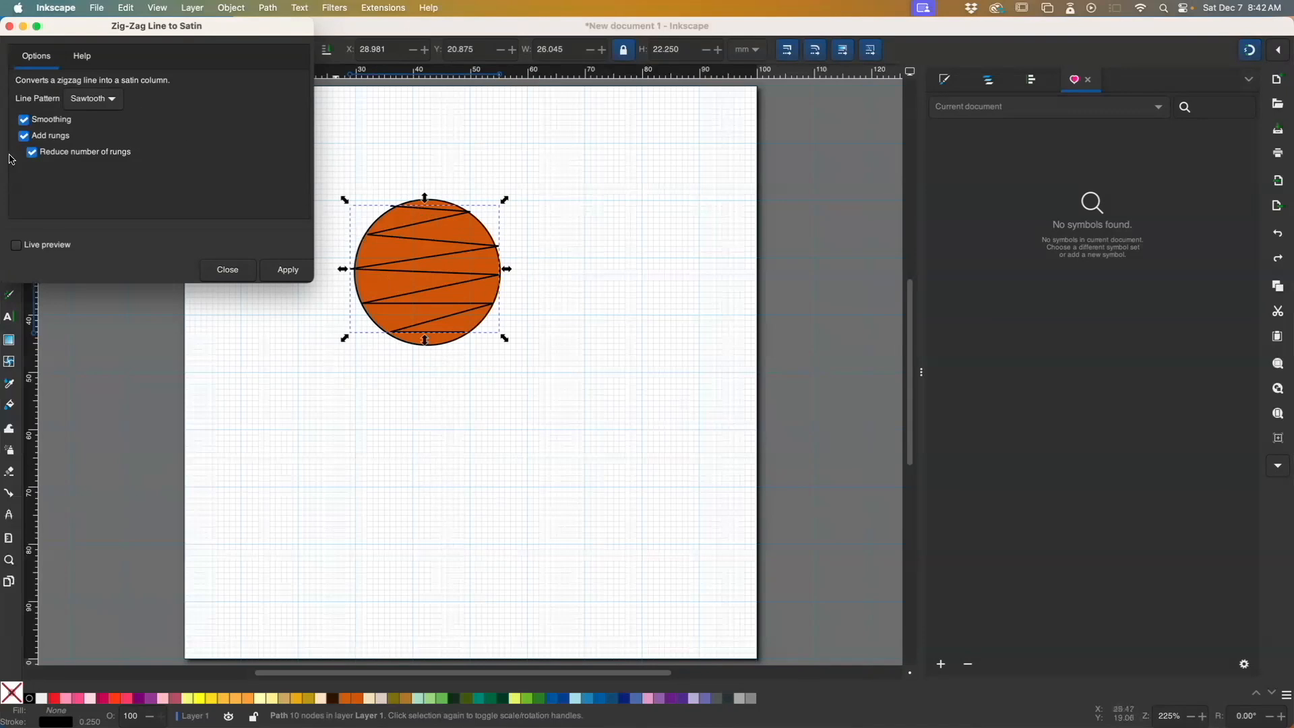
pyautogui.click(112, 101)
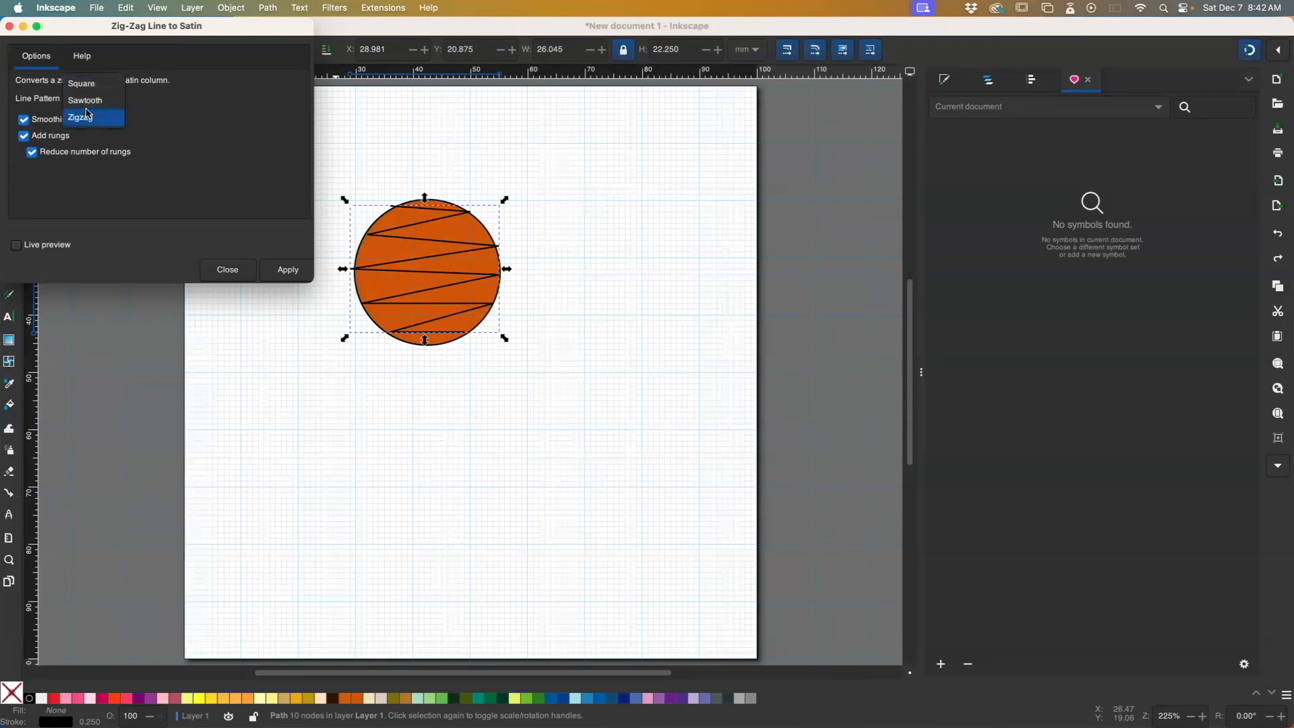
pyautogui.click(269, 156)
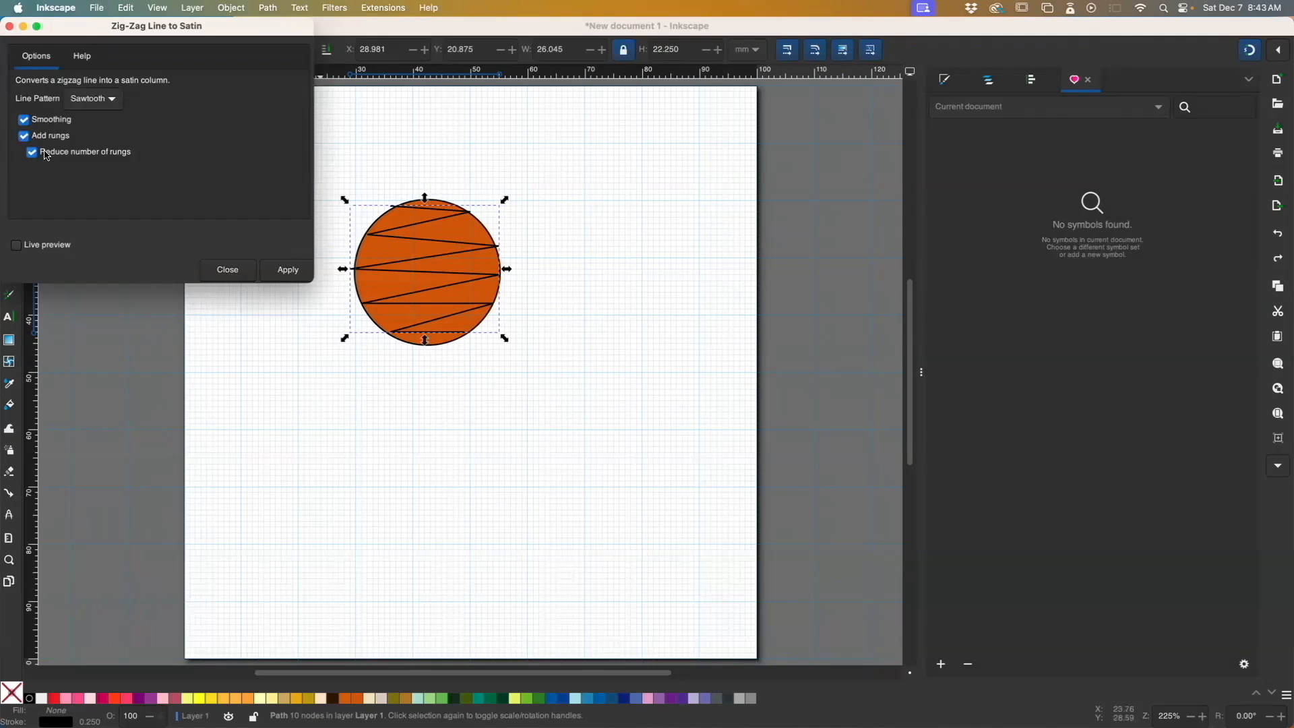
pyautogui.click(17, 245)
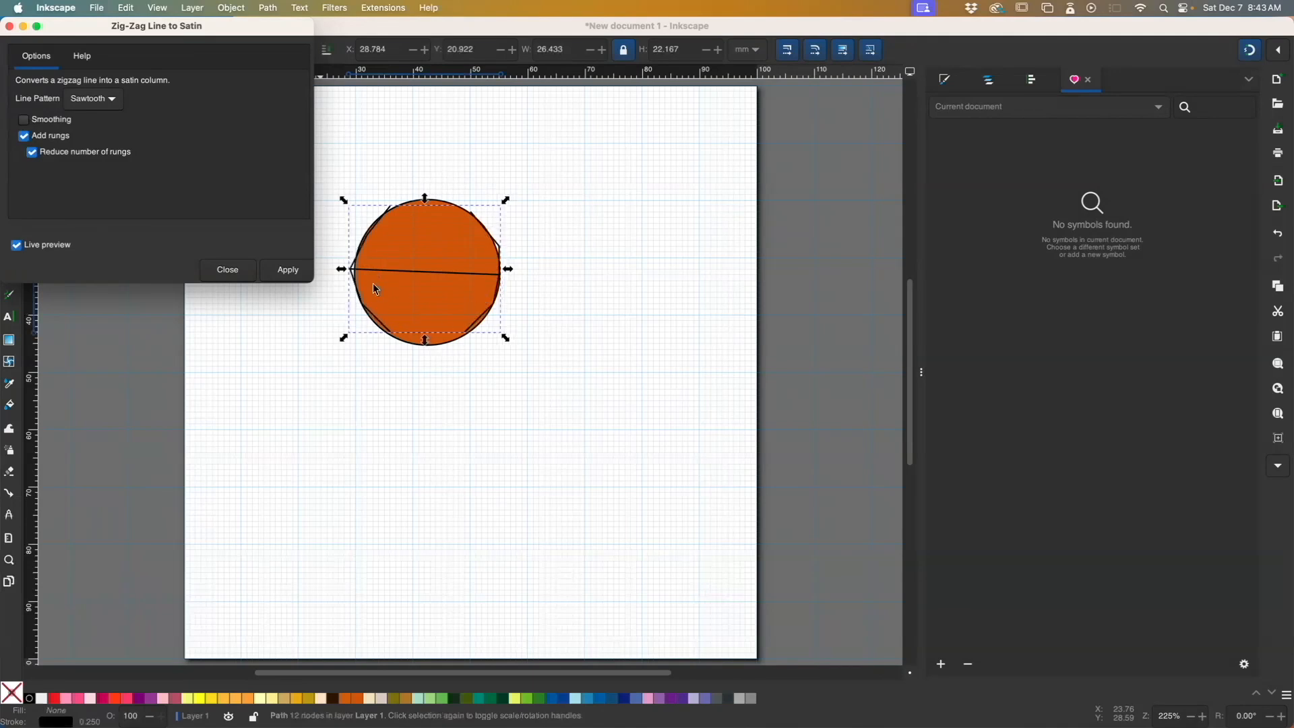
pyautogui.click(290, 271)
pyautogui.click(227, 270)
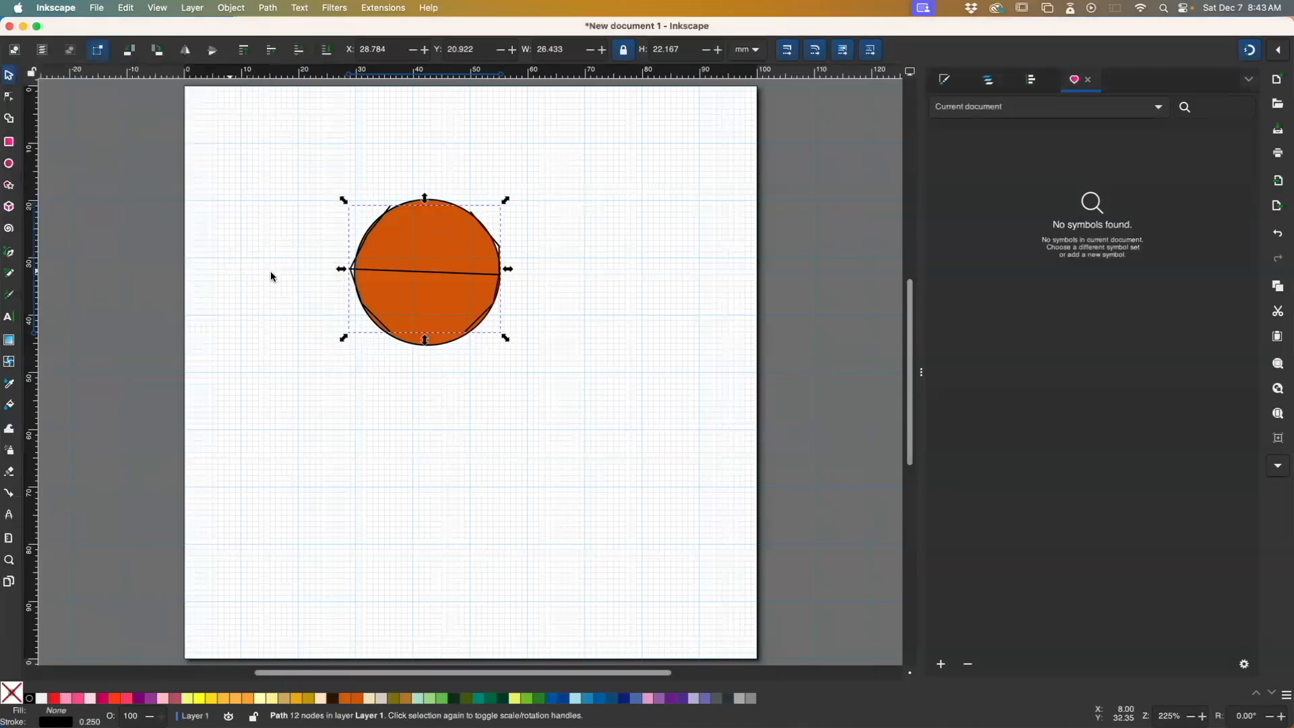
# - Move the satin column clear of the circle and preview its stitches in the embroidery parameters without applying changes
pyautogui.moveTo(454, 281); pyautogui.dragTo(629, 294)
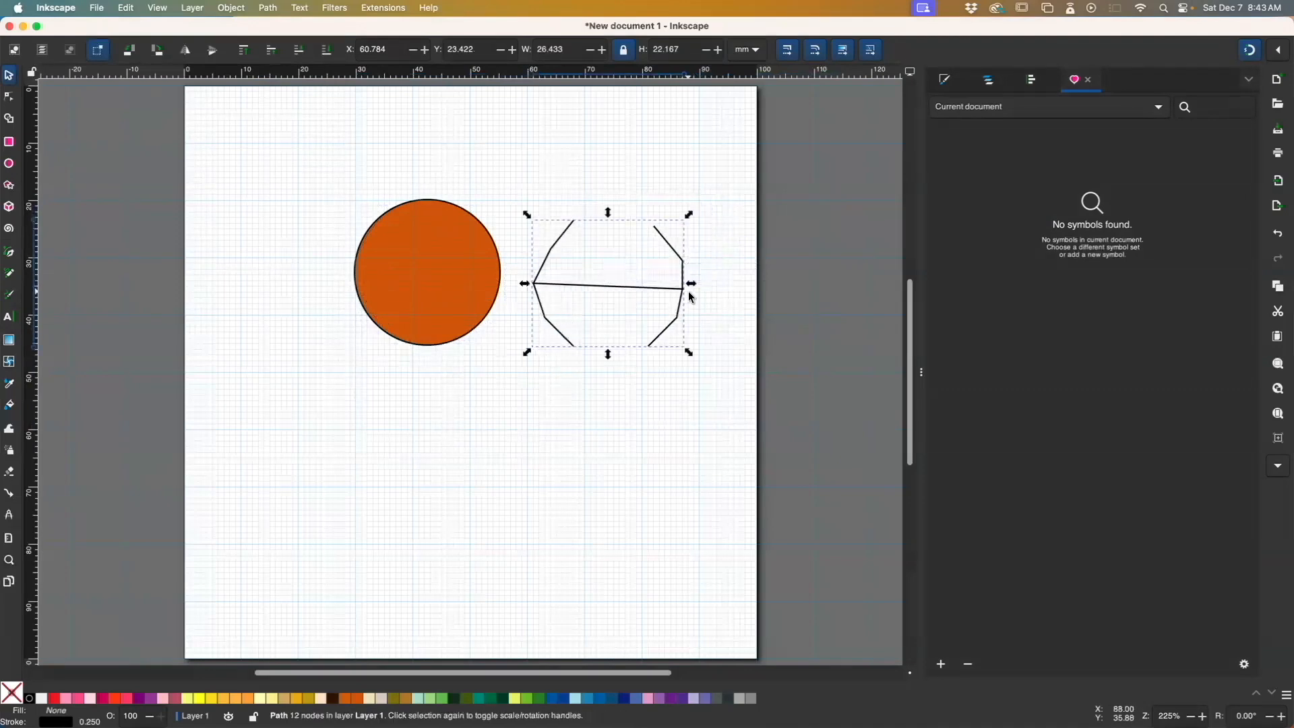
pyautogui.press('super+shift+p')
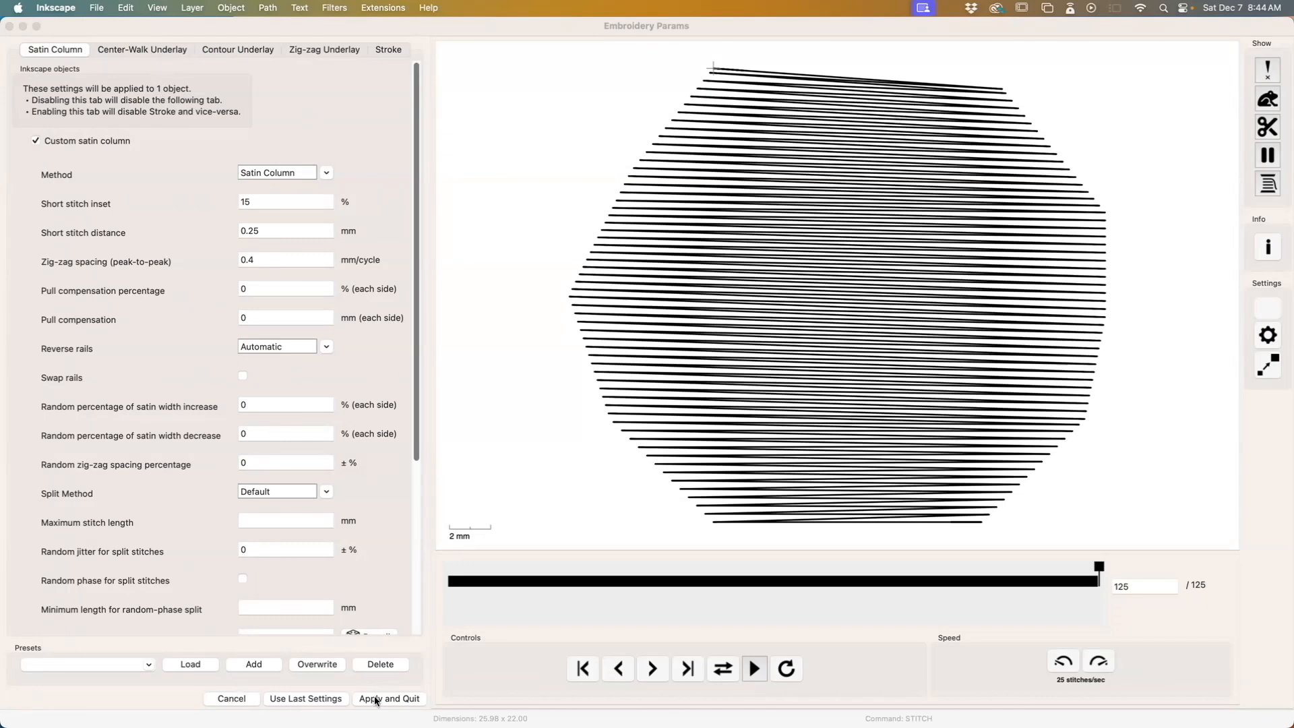
pyautogui.click(225, 699)
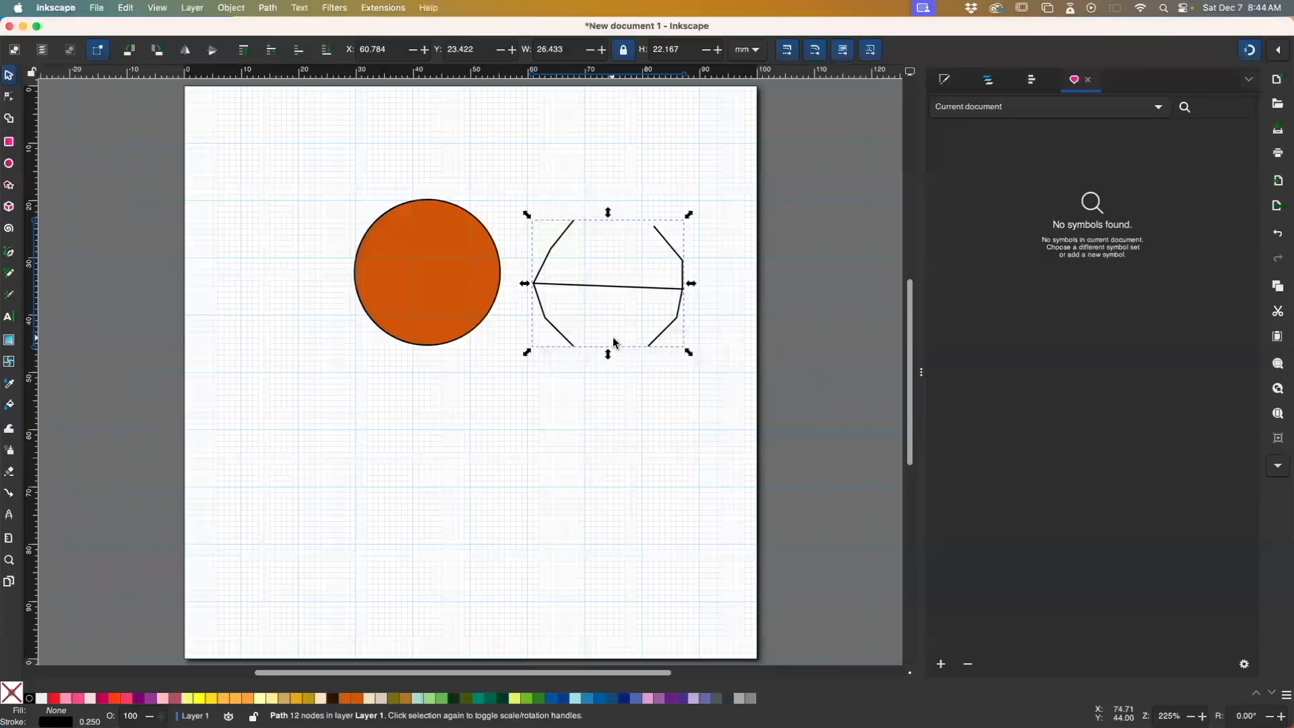
# - Delete the satin column and resize the circle to 20 × 20 mm, snapped to the grid at X 30, Y 20
pyautogui.press('Delete')
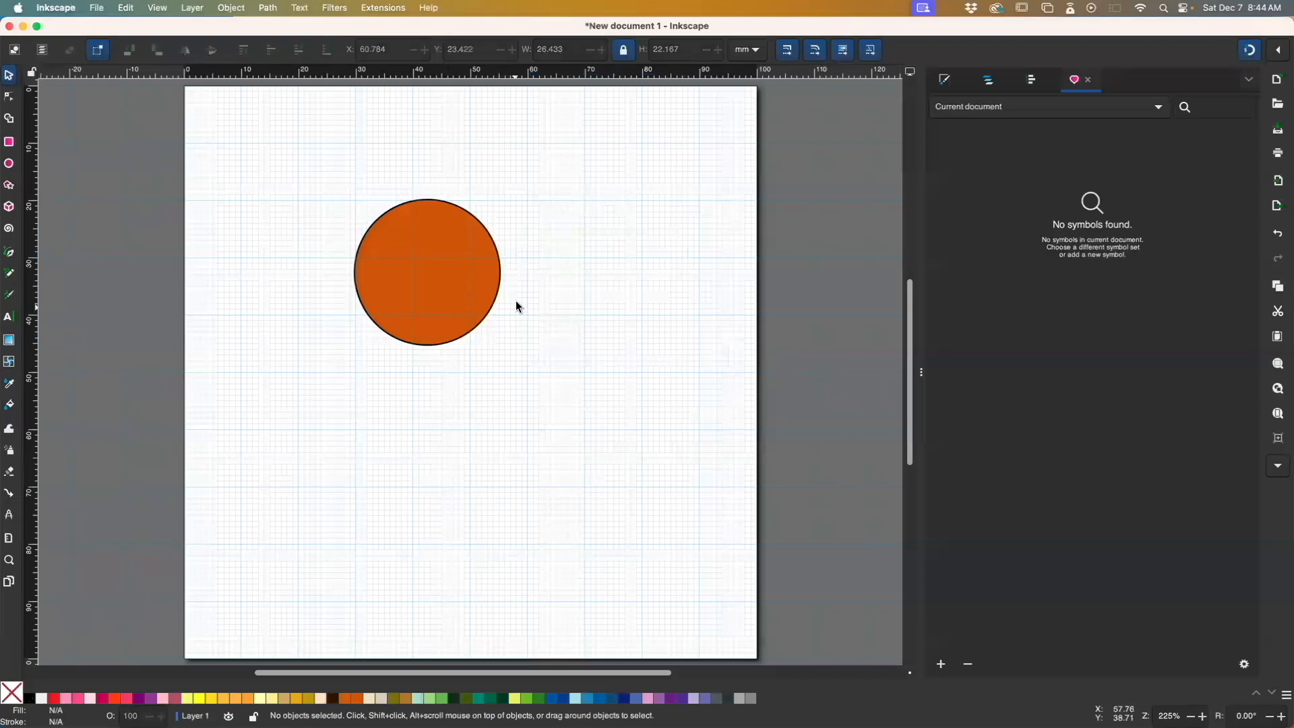
pyautogui.click(476, 292)
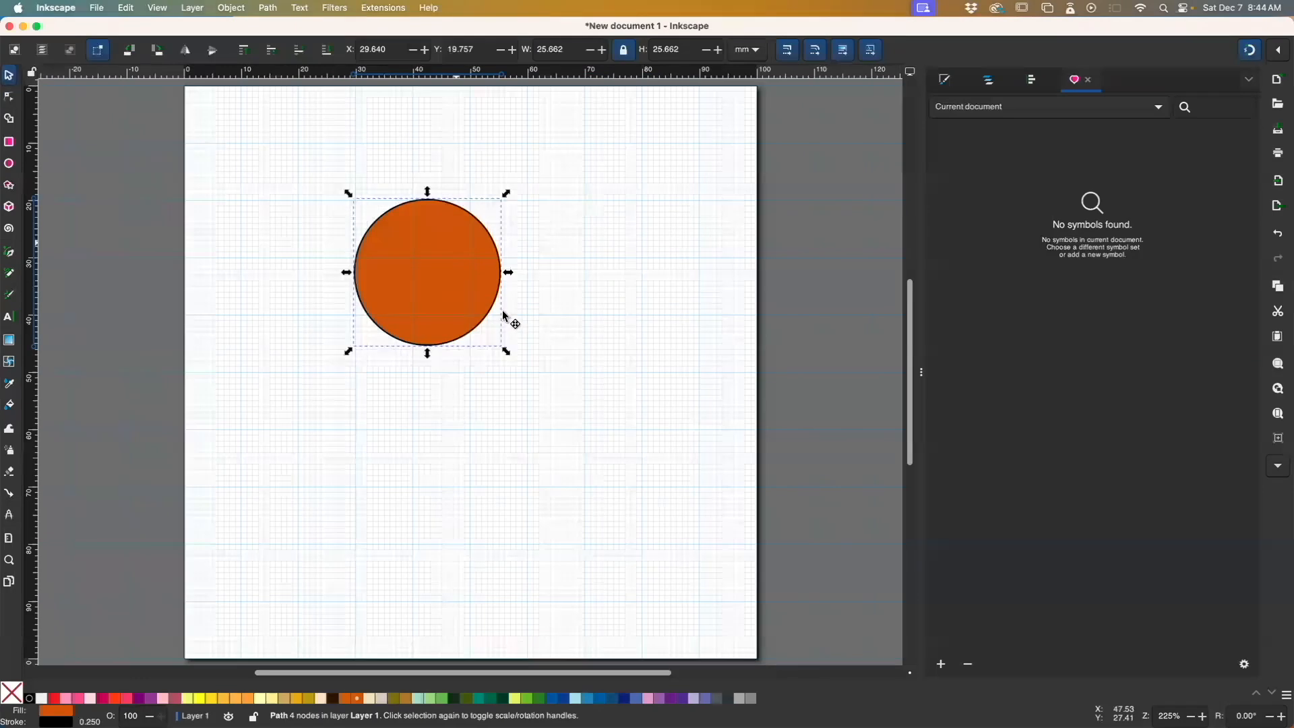
pyautogui.moveTo(465, 256); pyautogui.dragTo(464, 256)
pyautogui.moveTo(512, 359); pyautogui.dragTo(480, 309)
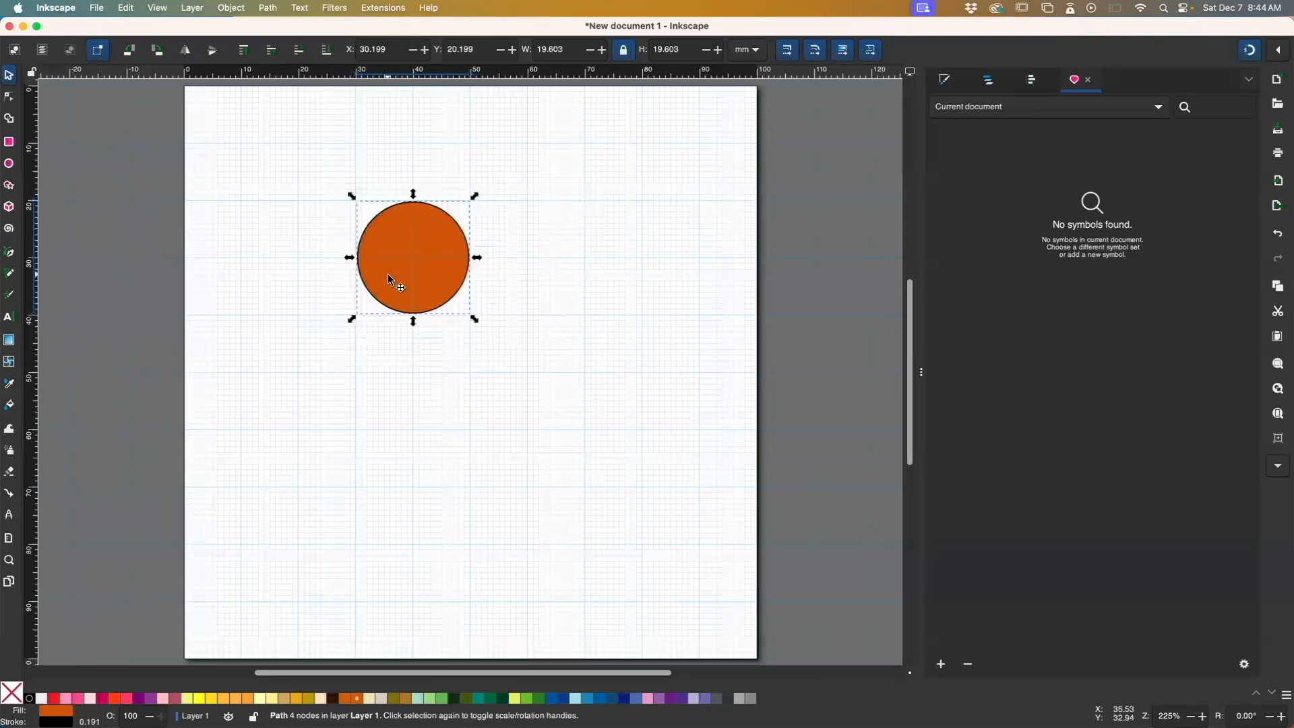
pyautogui.scroll(3, 392, 277)
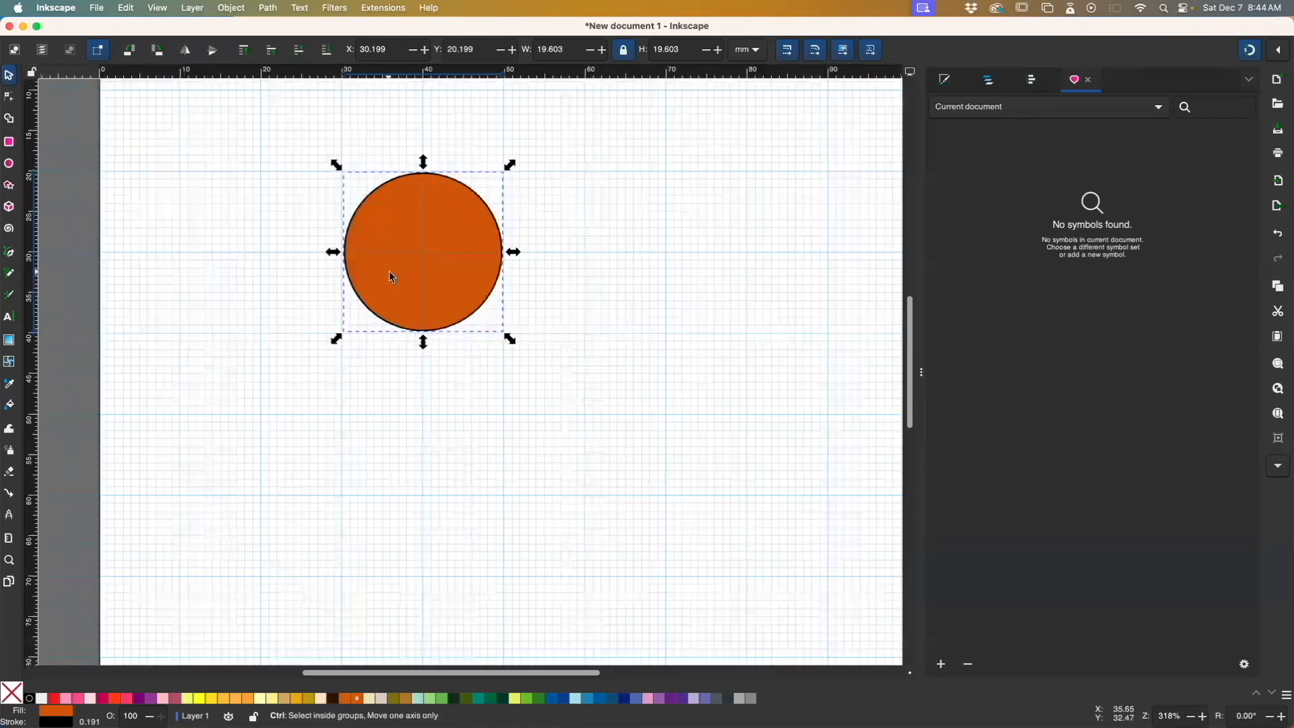
pyautogui.scroll(4, 684, 334)
pyautogui.hscroll(-1, 684, 334)
pyautogui.moveTo(325, 189)
pyautogui.mouseDown()
pyautogui.moveTo(337, 209)
pyautogui.moveTo(325, 182)
pyautogui.mouseUp()
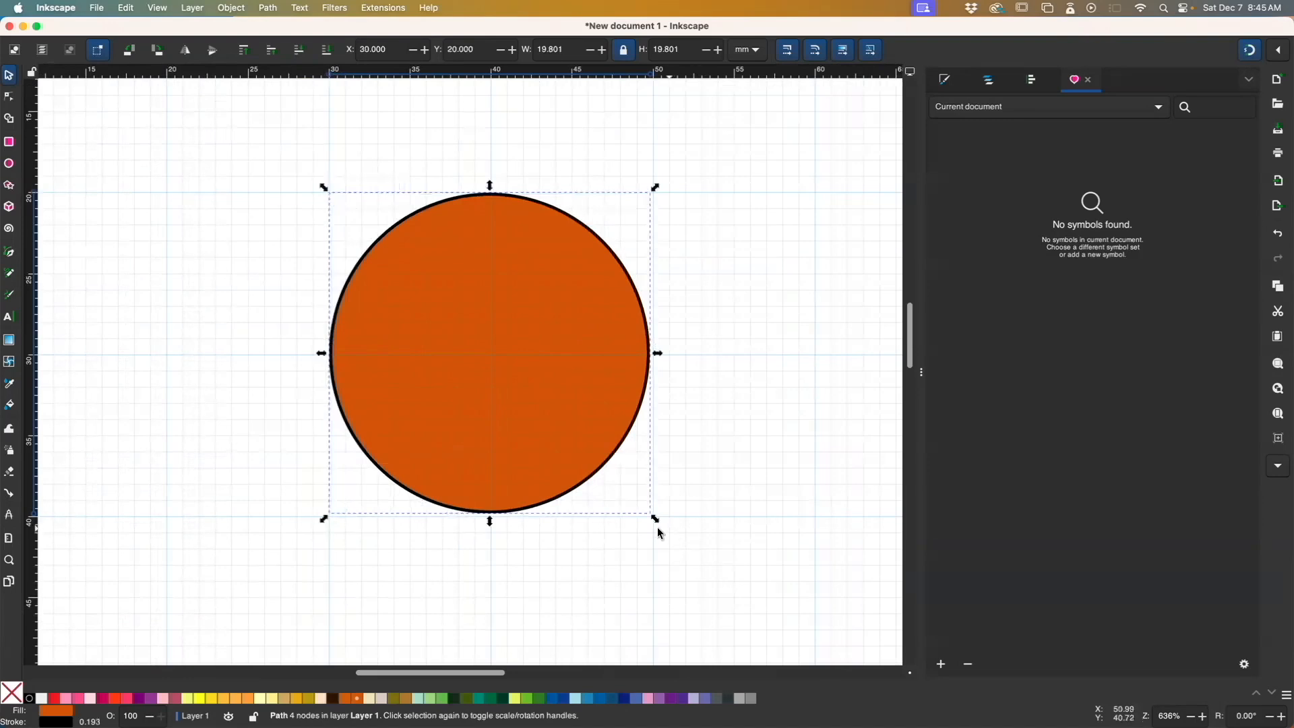
pyautogui.moveTo(662, 530); pyautogui.dragTo(659, 526)
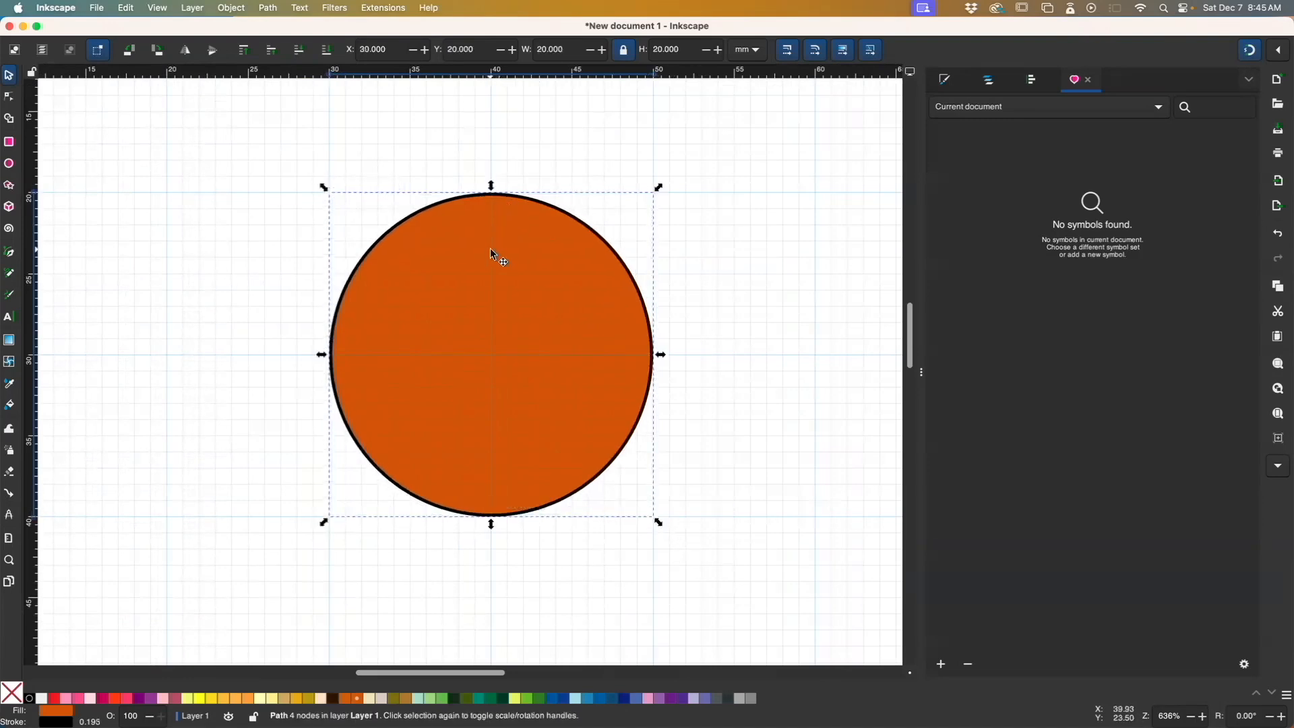
# - Remove the circle's fill and give it a green stroke
pyautogui.click(8, 96)
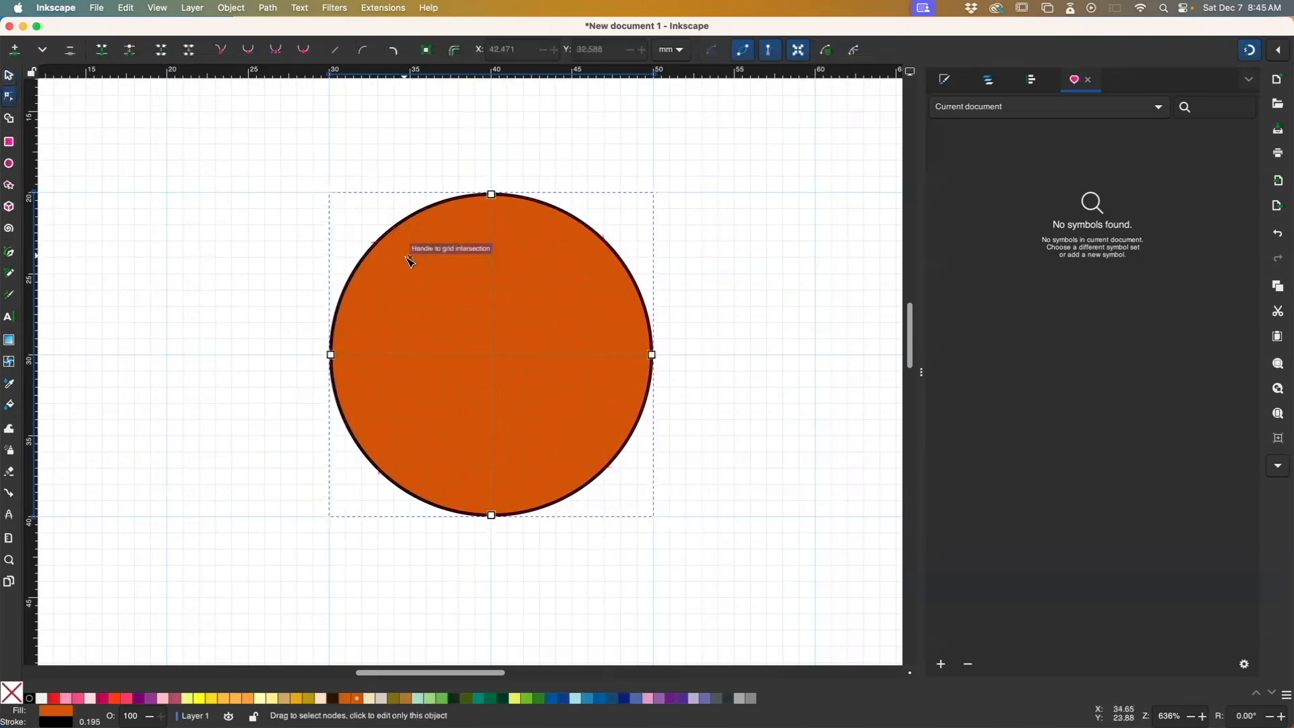
pyautogui.click(9, 75)
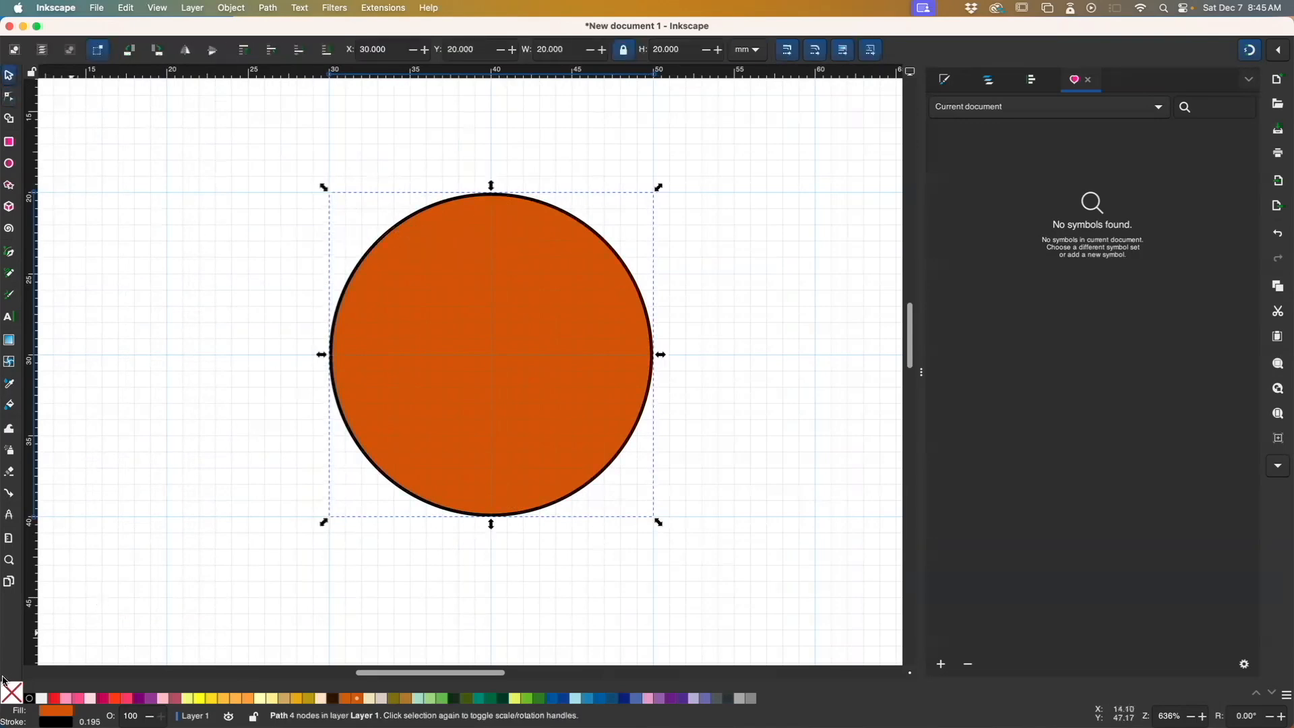
pyautogui.click(7, 690)
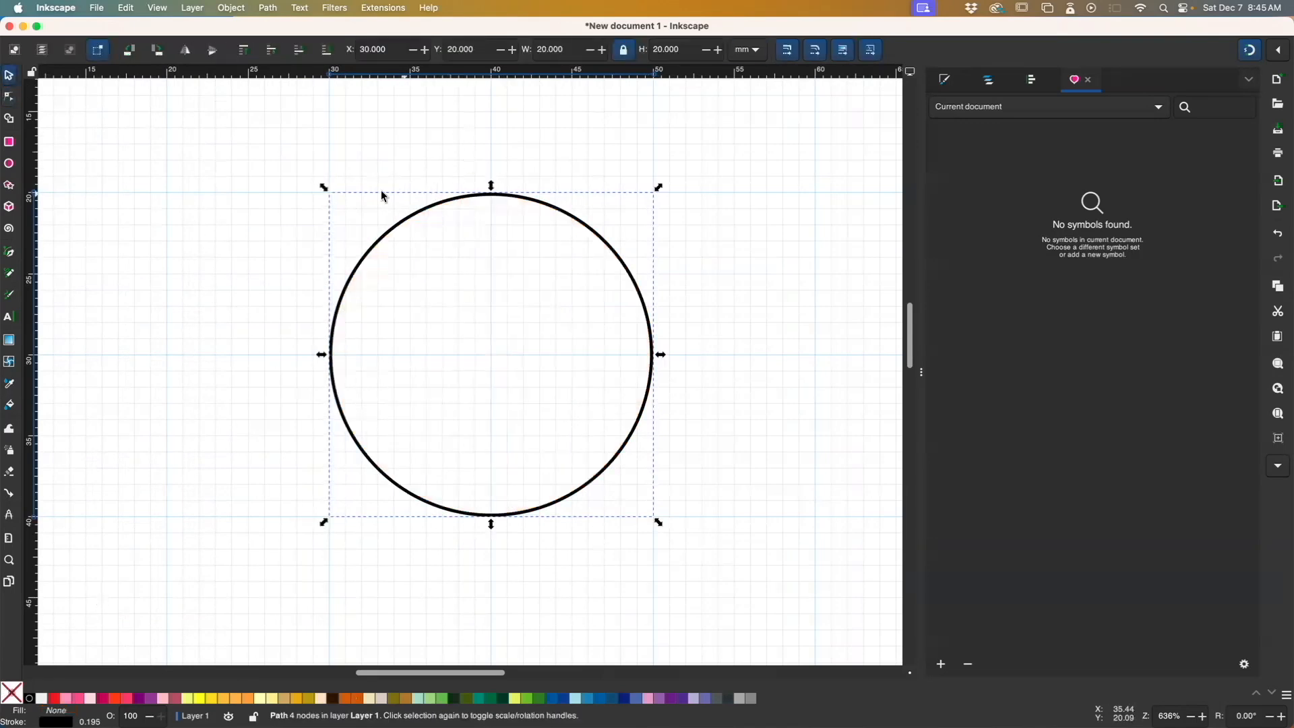
pyautogui.keyDown('shift'); pyautogui.click(528, 701); pyautogui.keyUp('shift')
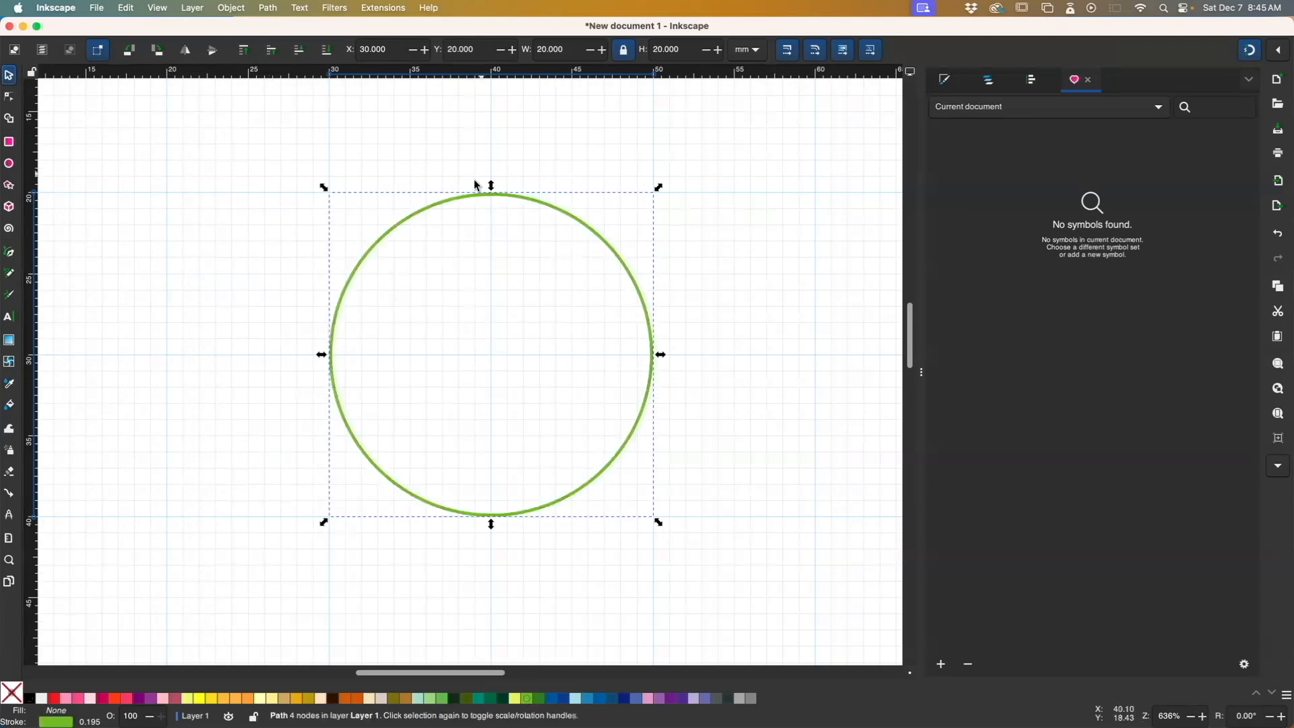
# - Break the circle's path at its uppermost and lowermost nodes
pyautogui.click(476, 152)
pyautogui.moveTo(475, 147)
pyautogui.mouseDown()
pyautogui.moveTo(479, 331)
pyautogui.moveTo(521, 608)
pyautogui.mouseUp()
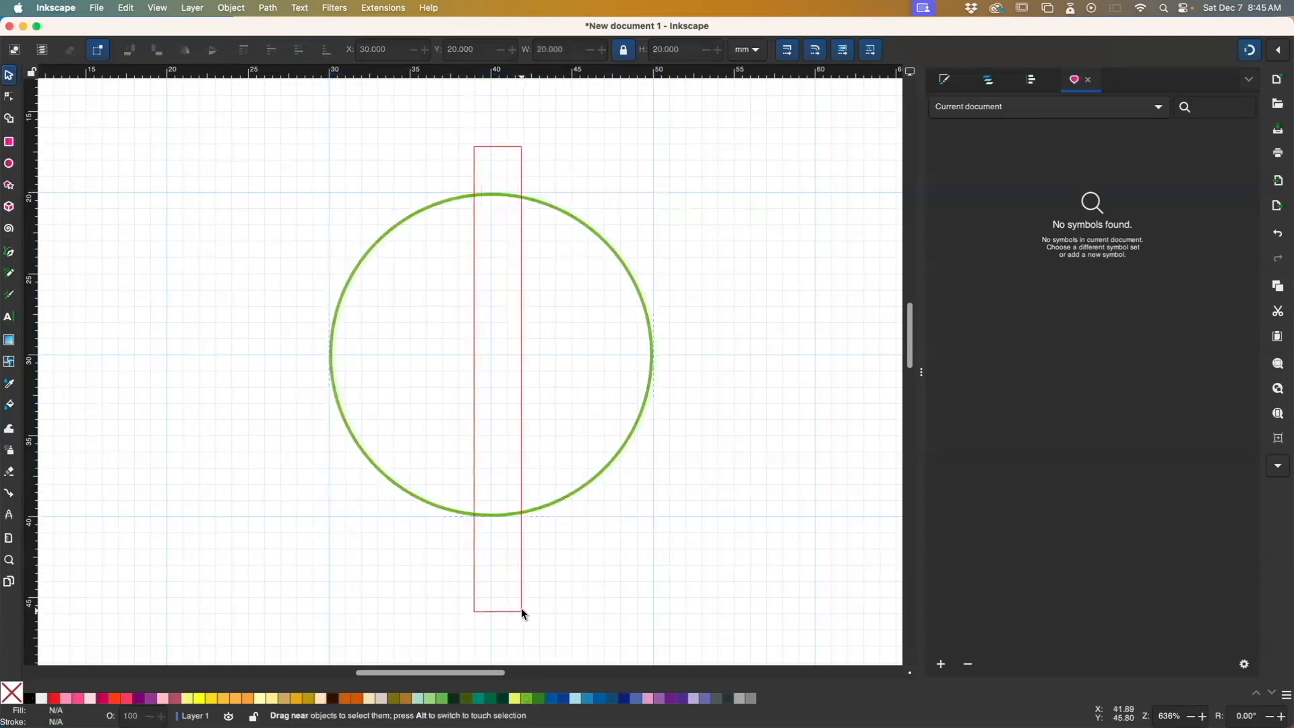
pyautogui.doubleClick(548, 510)
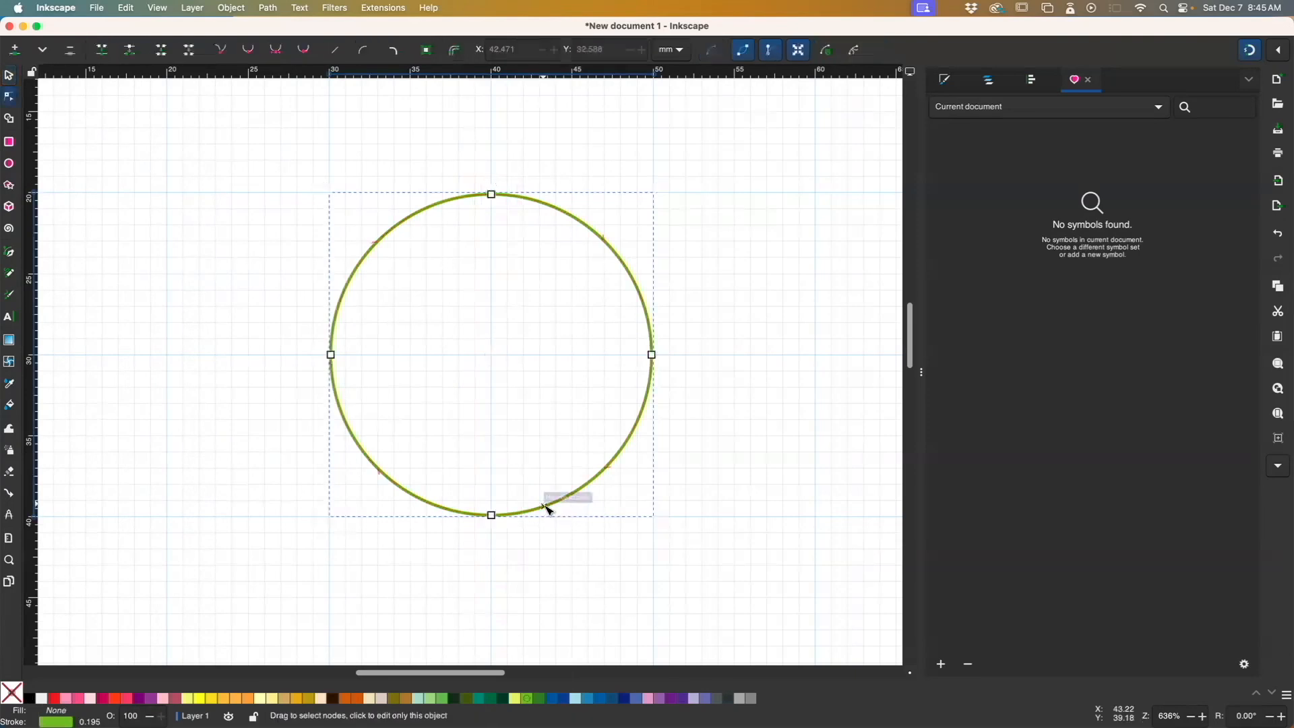
pyautogui.moveTo(459, 143); pyautogui.dragTo(527, 571)
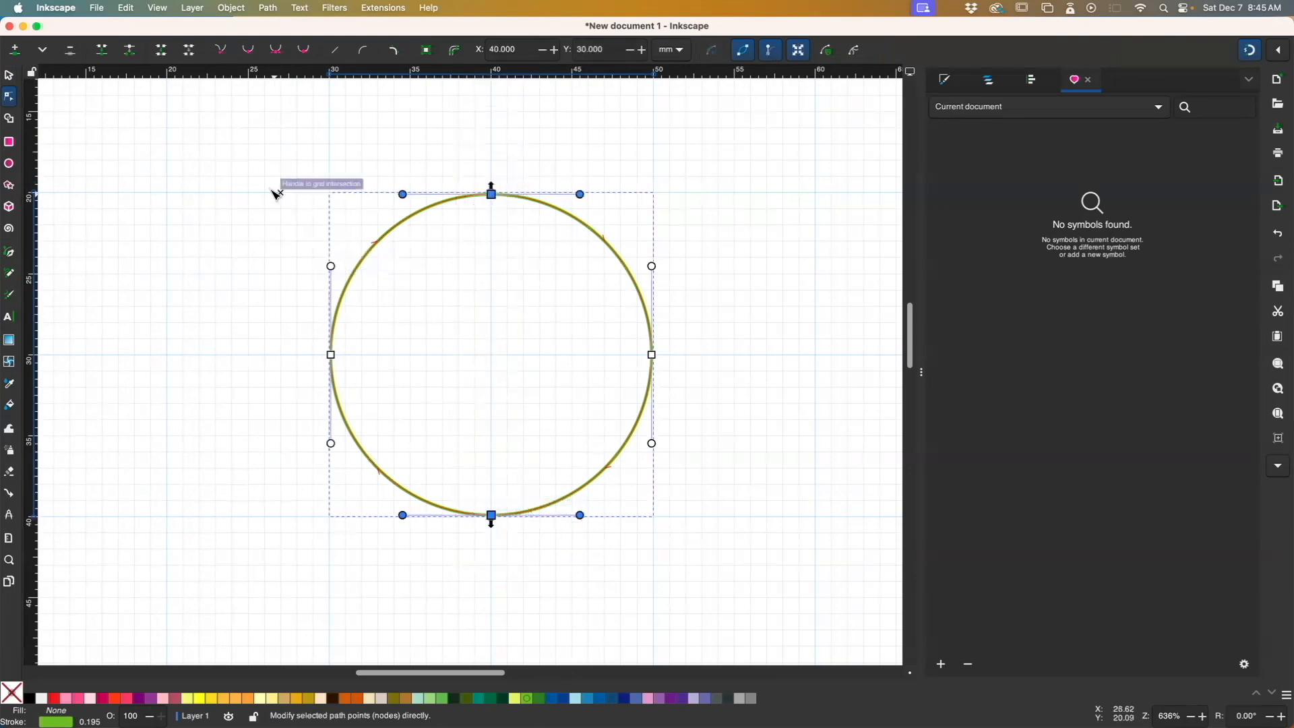
pyautogui.click(130, 50)
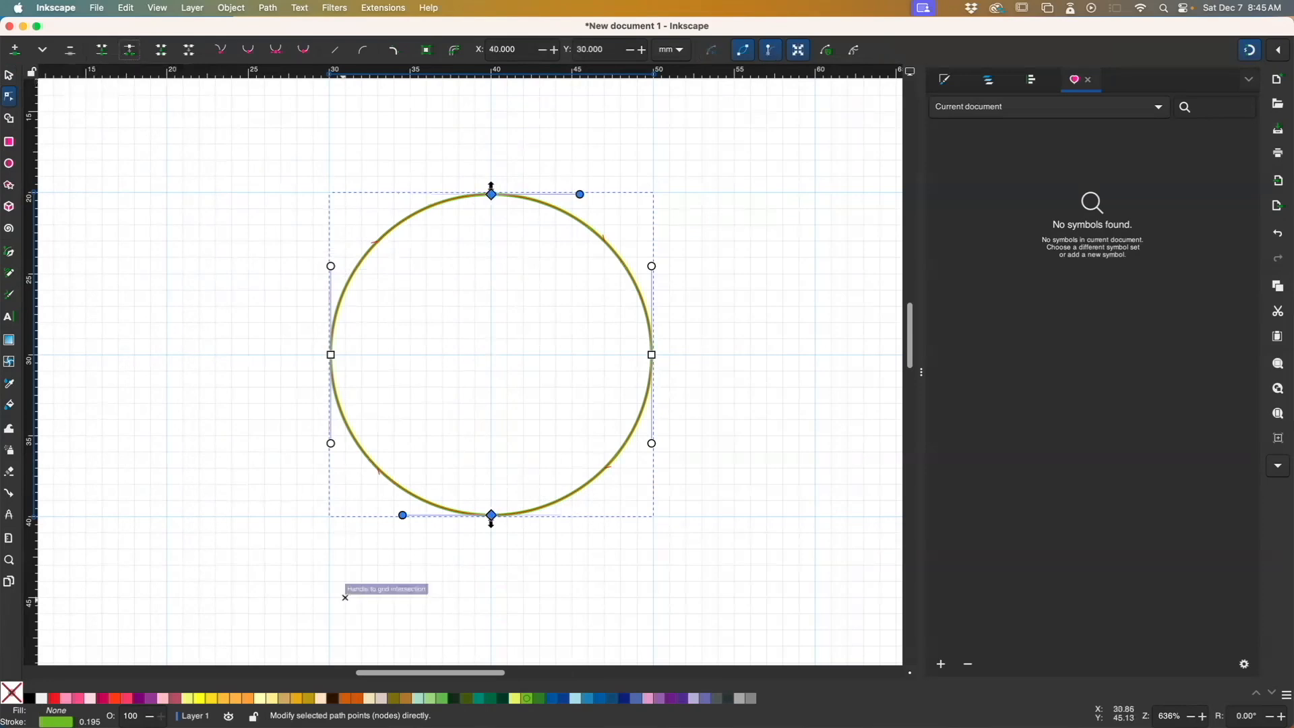
pyautogui.click(9, 76)
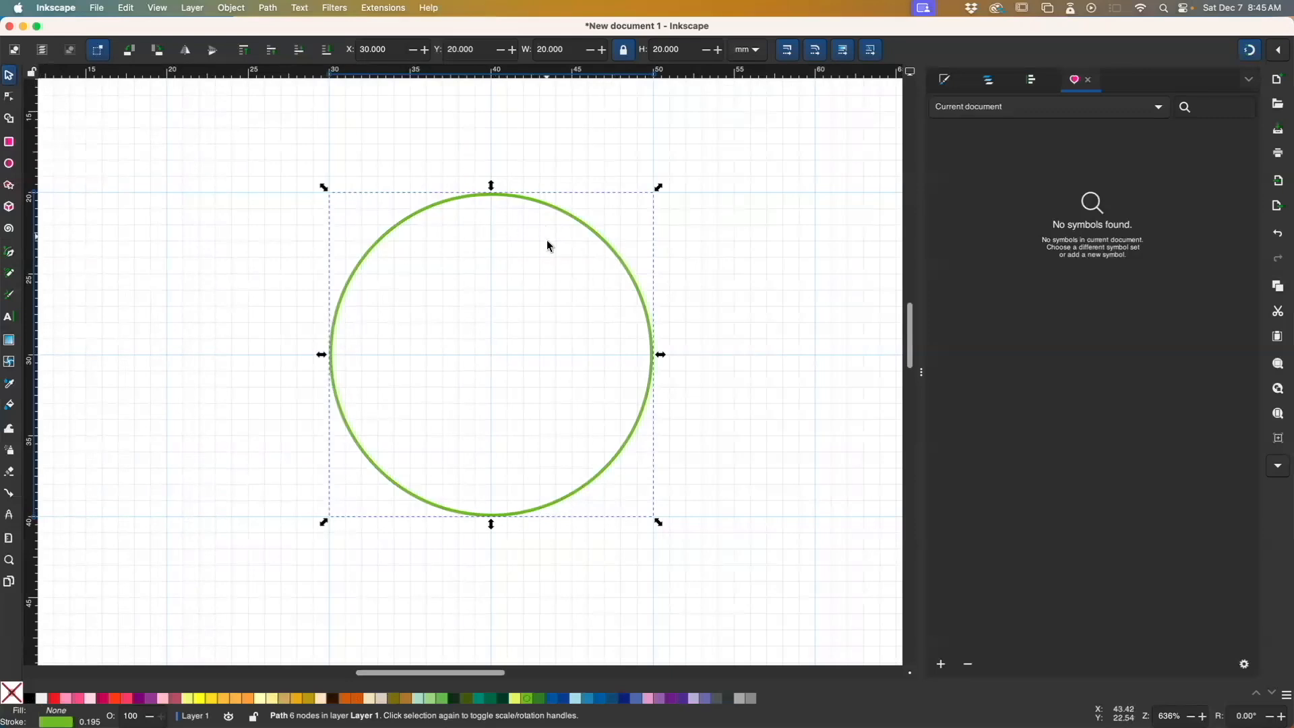
pyautogui.doubleClick(590, 234)
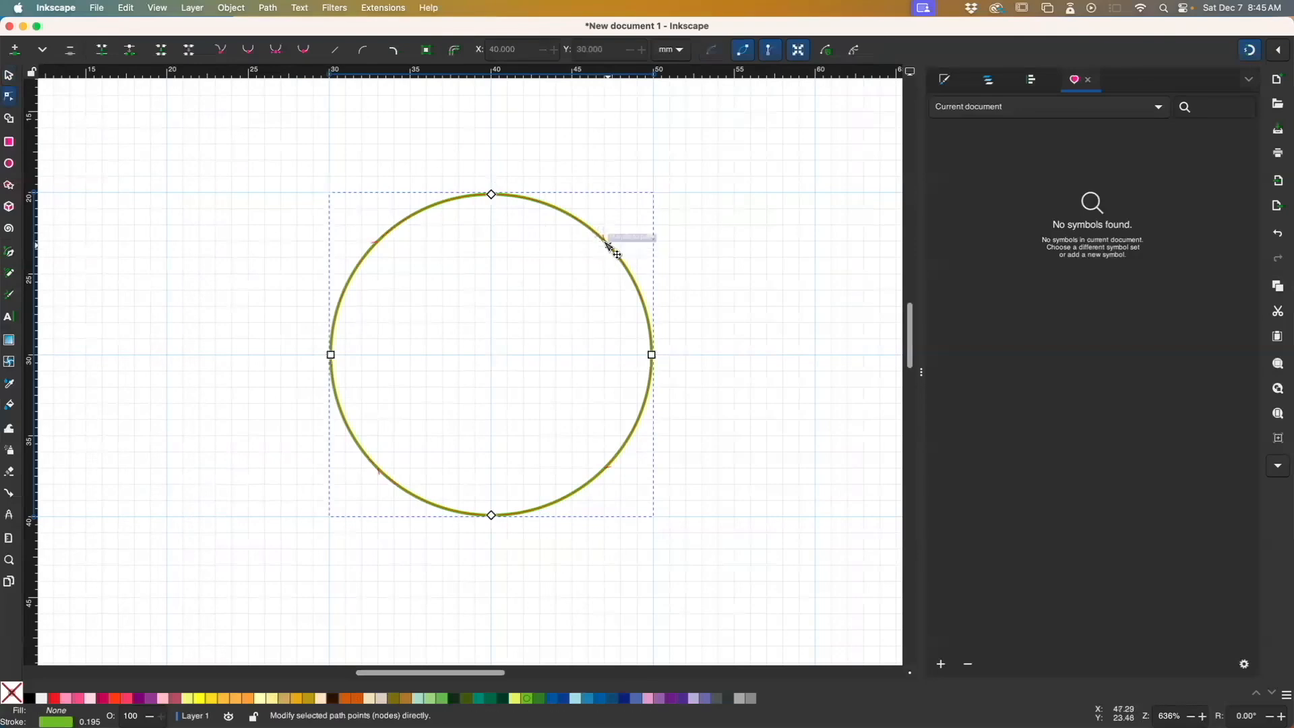
pyautogui.click(639, 288)
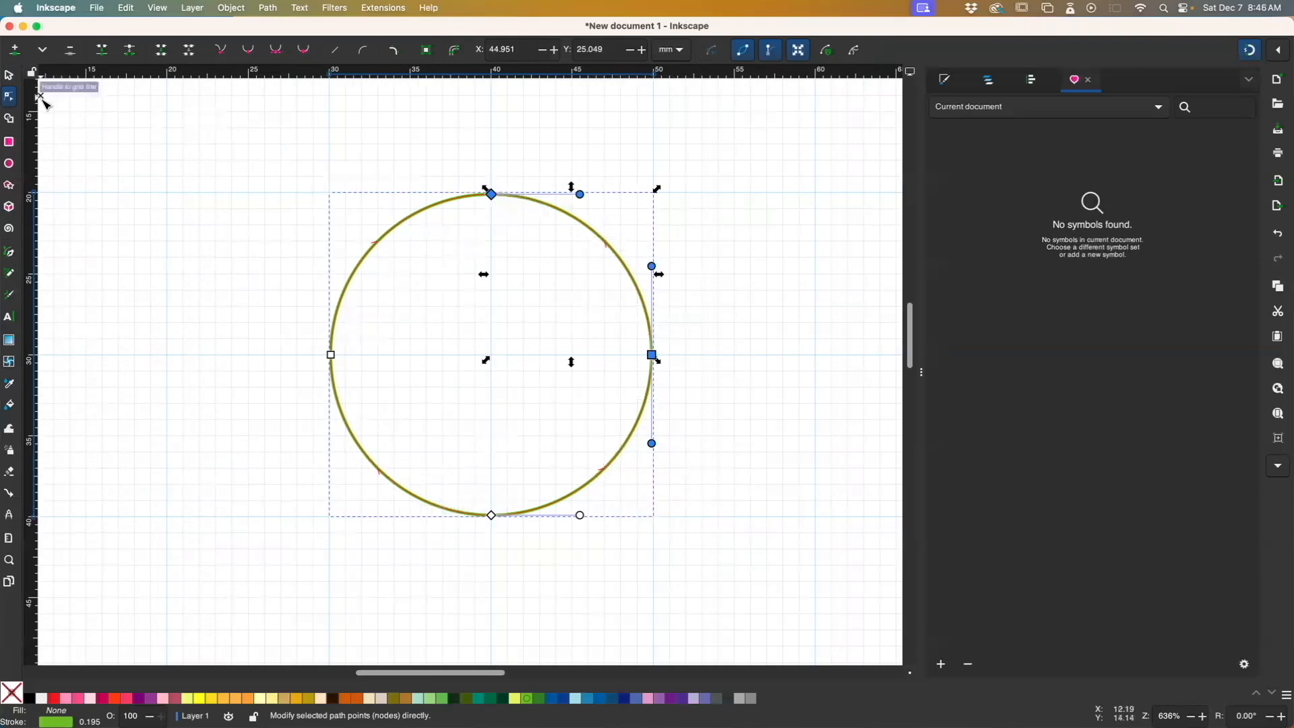
pyautogui.click(789, 280)
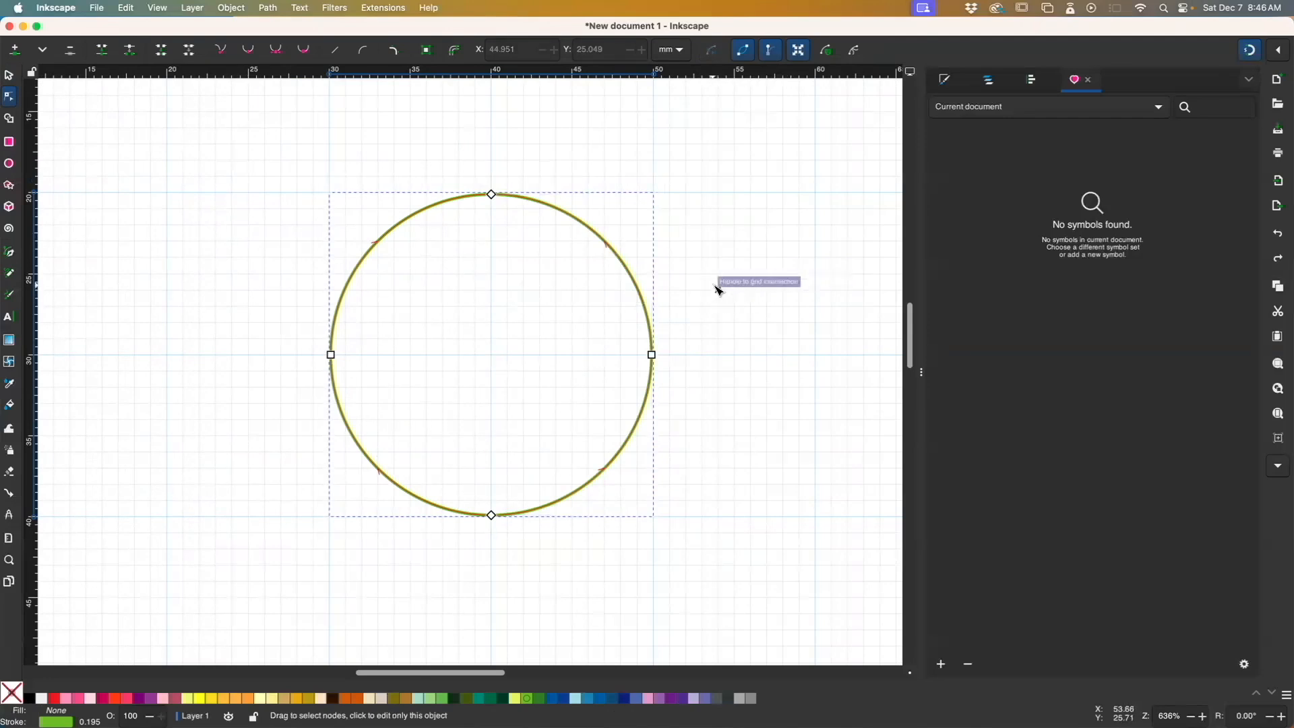
pyautogui.press('s')
pyautogui.click(623, 264)
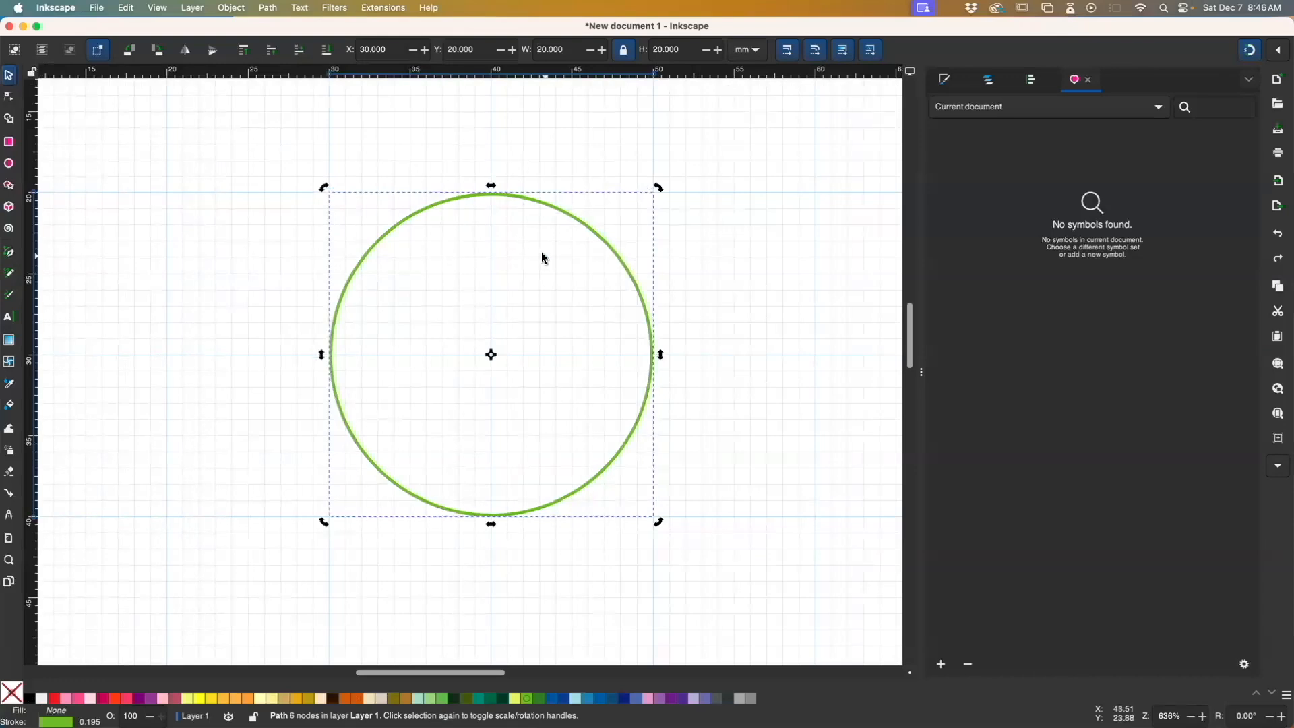